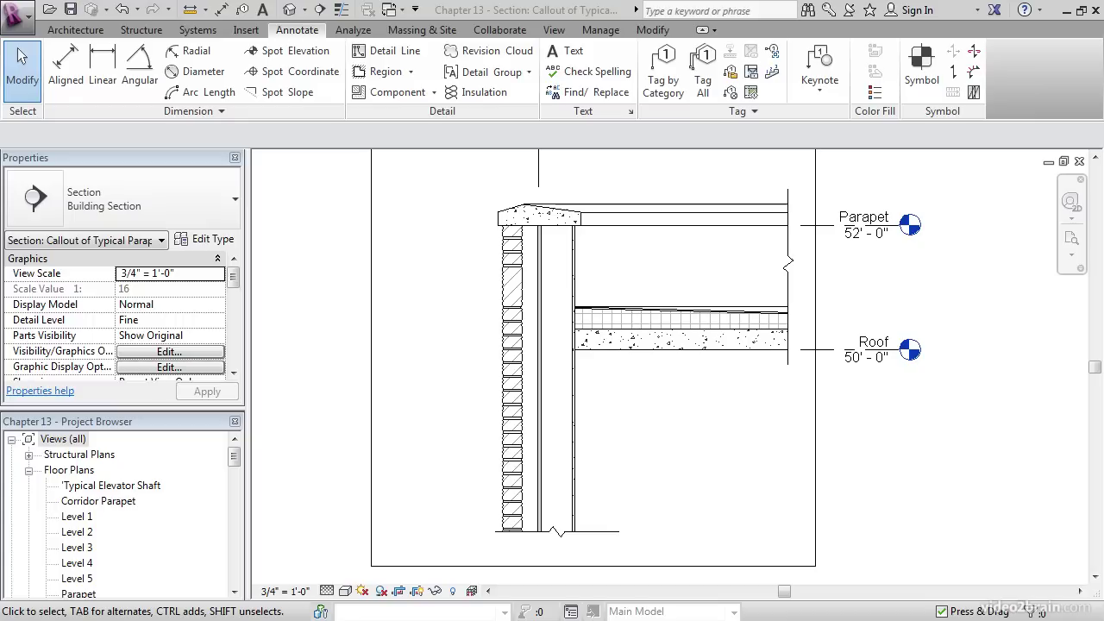
Load the AISC Angle Shapes-Section detail family from Detail Items > Div 05-Metals > 051200.
{"action": "scroll", "coordinate": [550, 258], "scroll_direction": "down", "scroll_amount": 1}
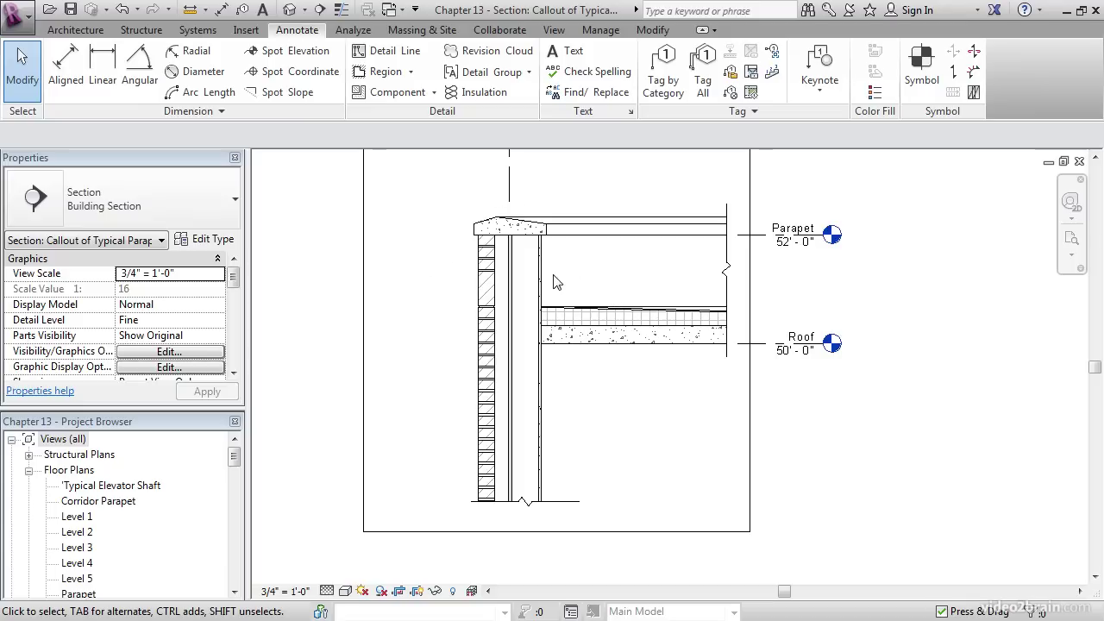
{"action": "middle_click_drag", "start_coordinate": [559, 276], "coordinate": [547, 276]}
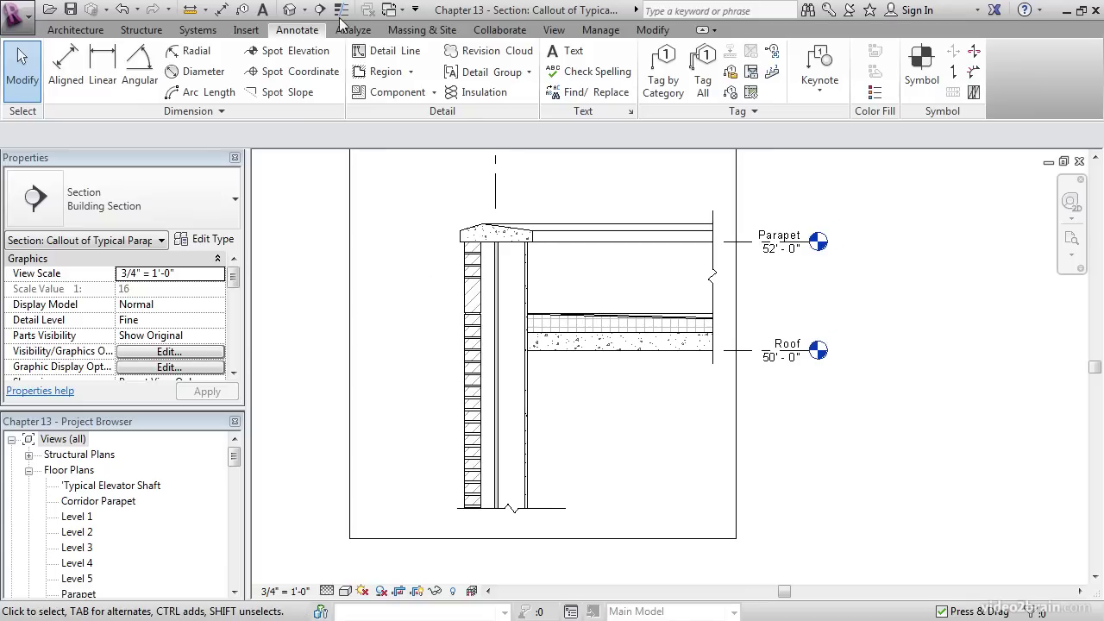
{"action": "left_click", "coordinate": [396, 93]}
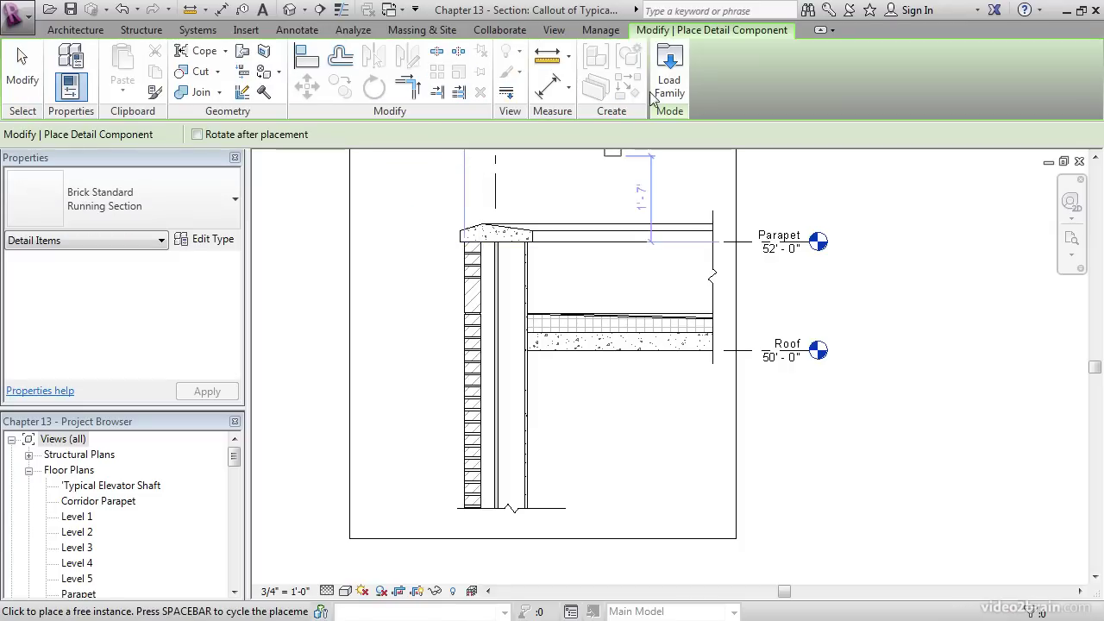
{"action": "left_click", "coordinate": [670, 73]}
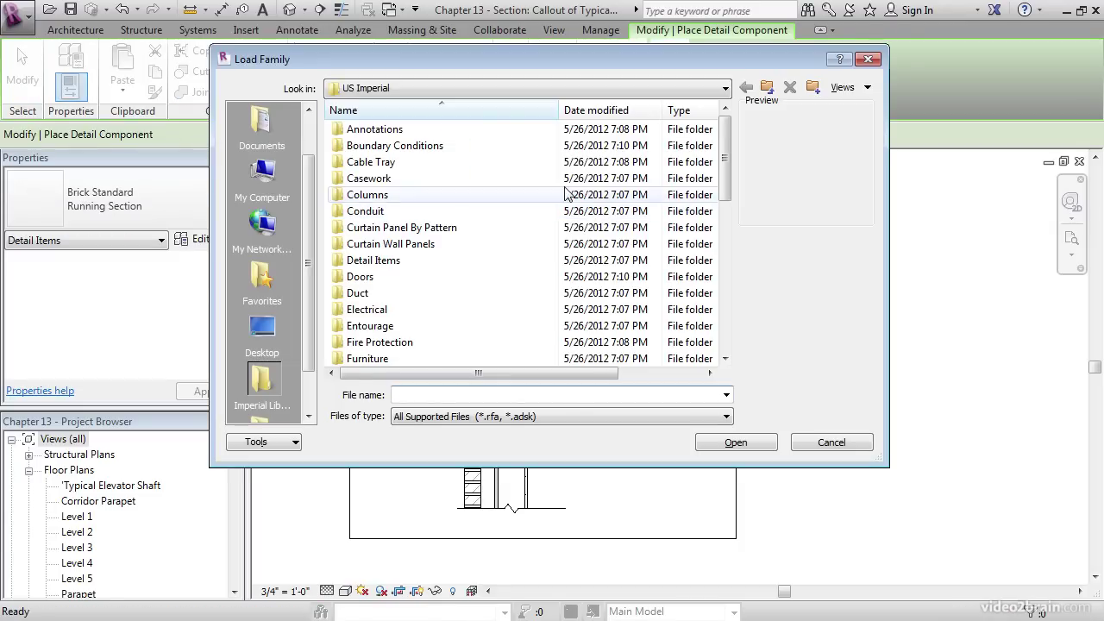
{"action": "double_click", "coordinate": [386, 261]}
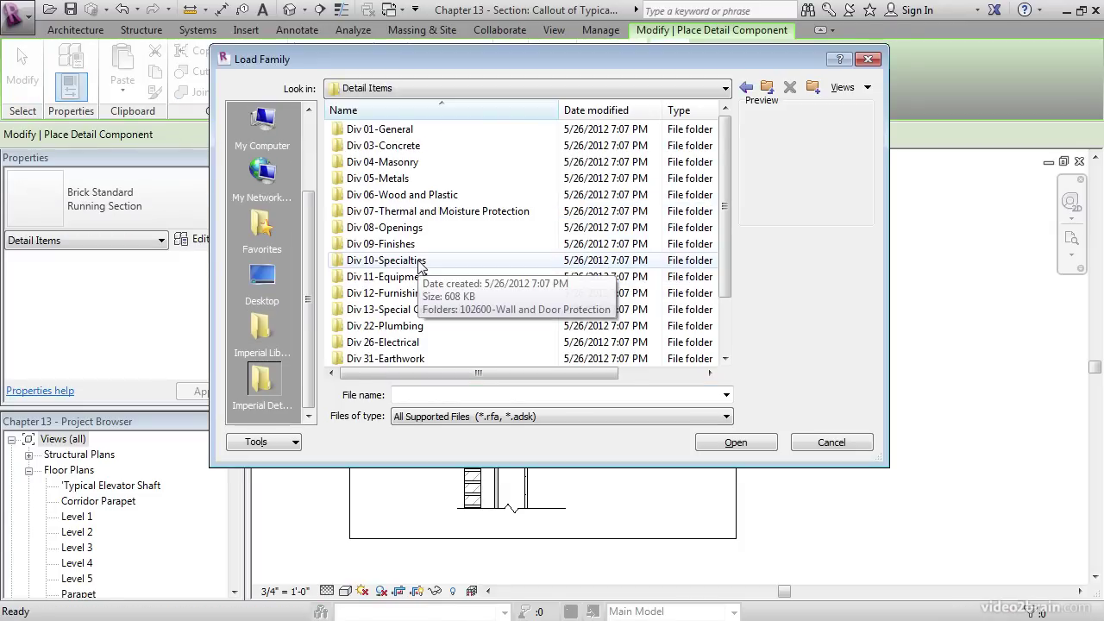
{"action": "double_click", "coordinate": [386, 182]}
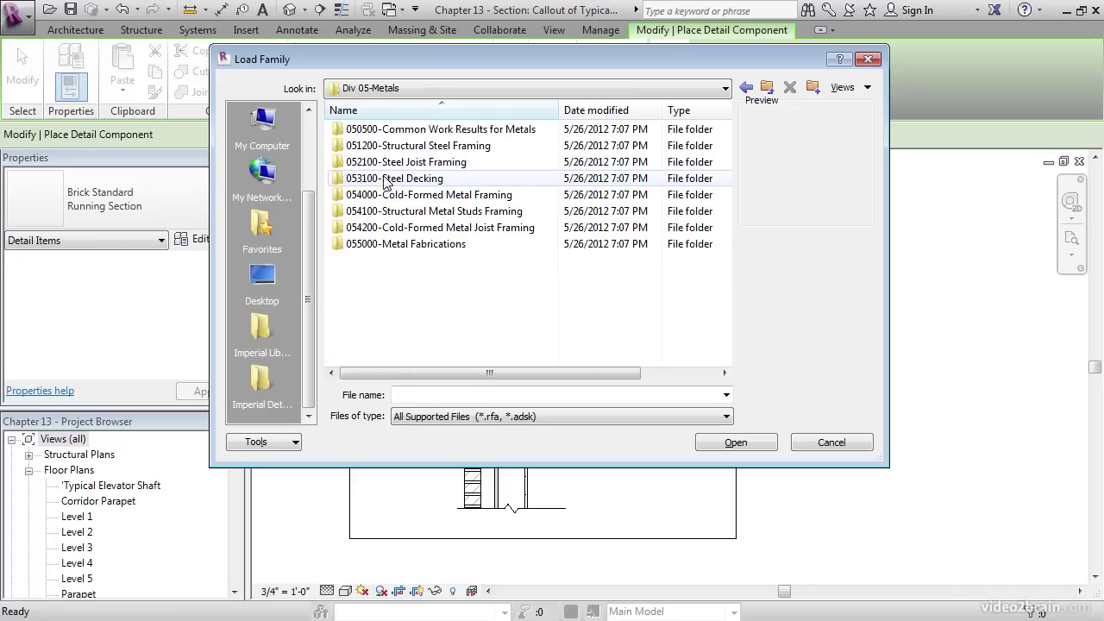
{"action": "double_click", "coordinate": [435, 147]}
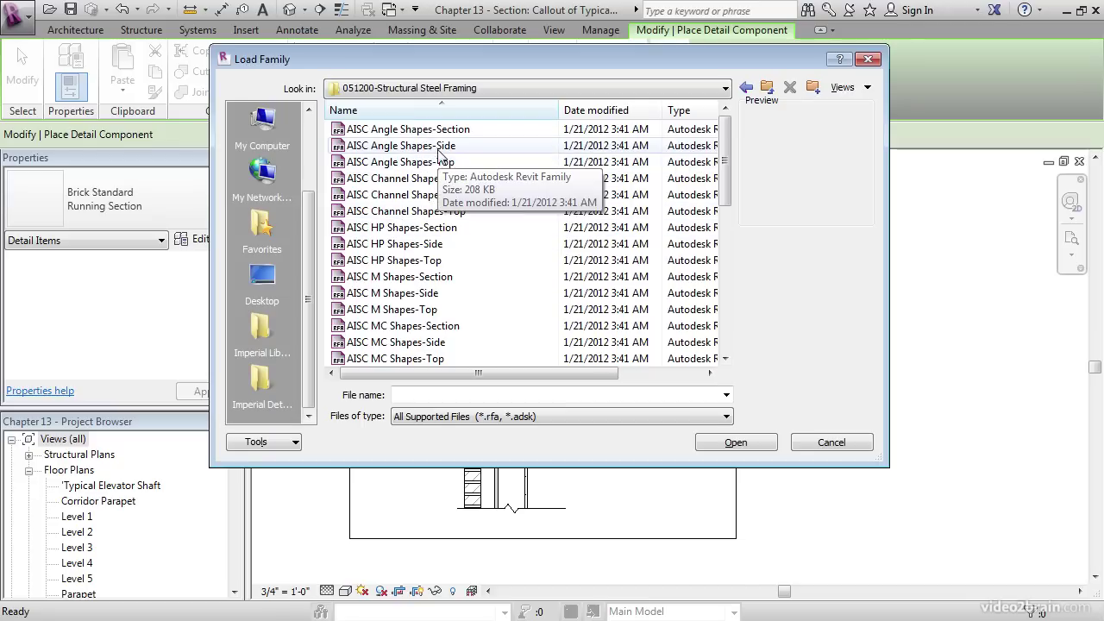
{"action": "left_click", "coordinate": [440, 131]}
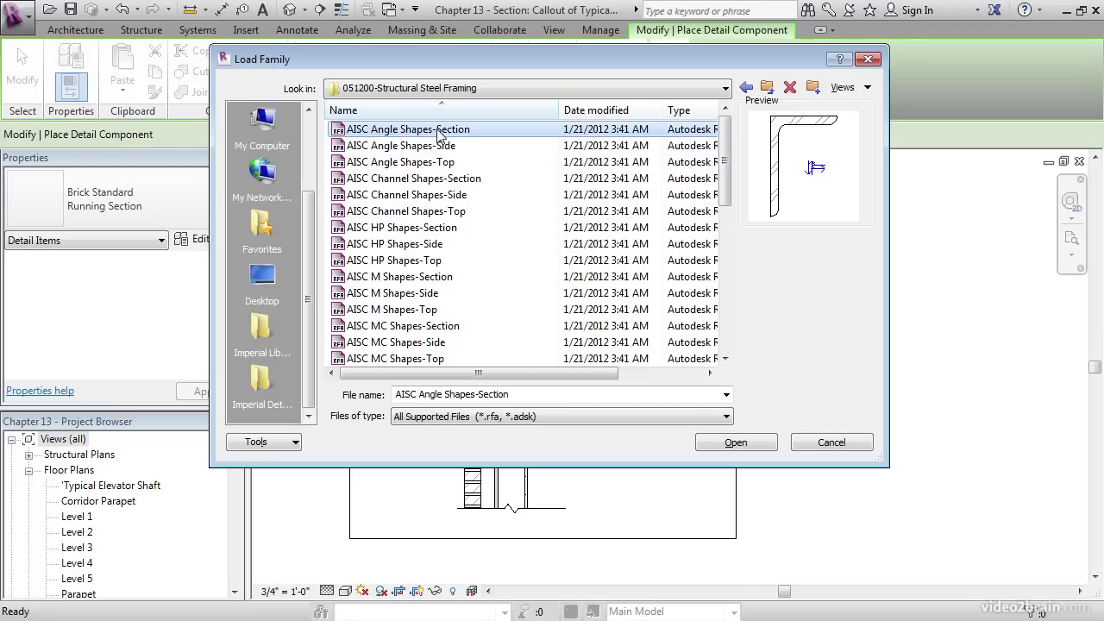
{"action": "left_click", "coordinate": [736, 442]}
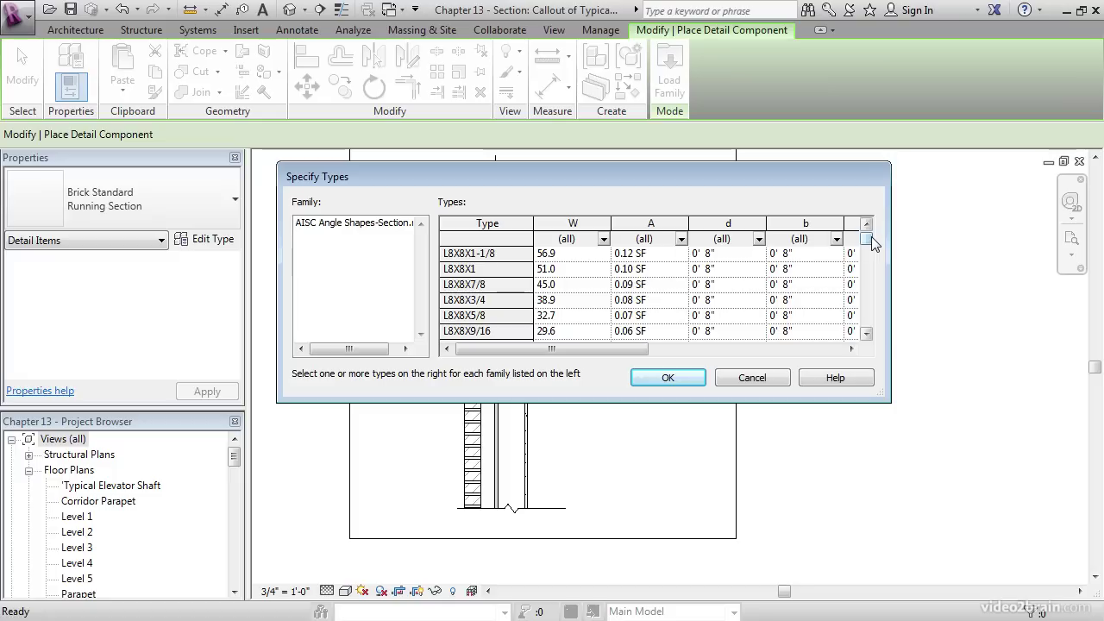
Choose the L6X4X5/16 angle size as the type to place.
{"action": "left_click_drag", "start_coordinate": [872, 235], "coordinate": [872, 266]}
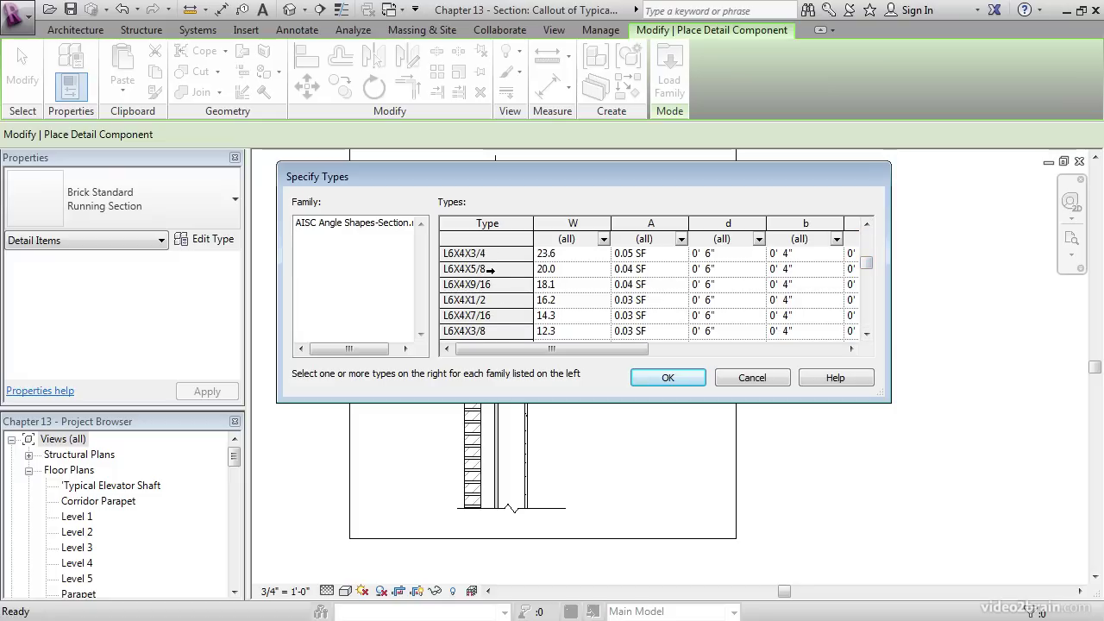
{"action": "left_click", "coordinate": [492, 270]}
{"action": "scroll", "coordinate": [494, 300], "scroll_direction": "down", "scroll_amount": 1}
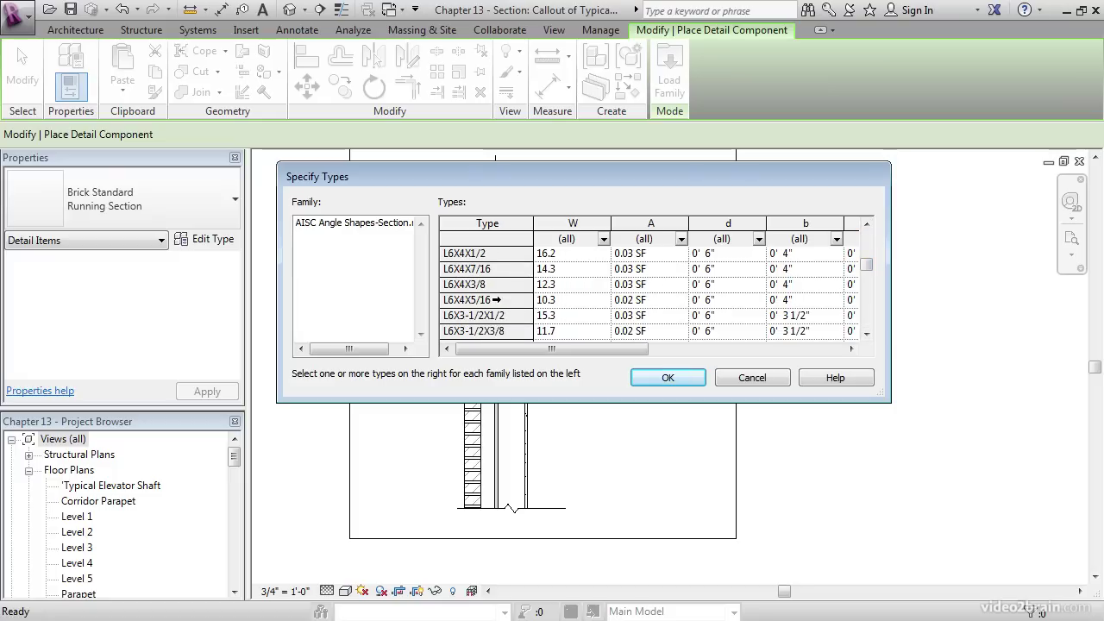
{"action": "left_click", "coordinate": [491, 300]}
{"action": "left_click", "coordinate": [693, 378]}
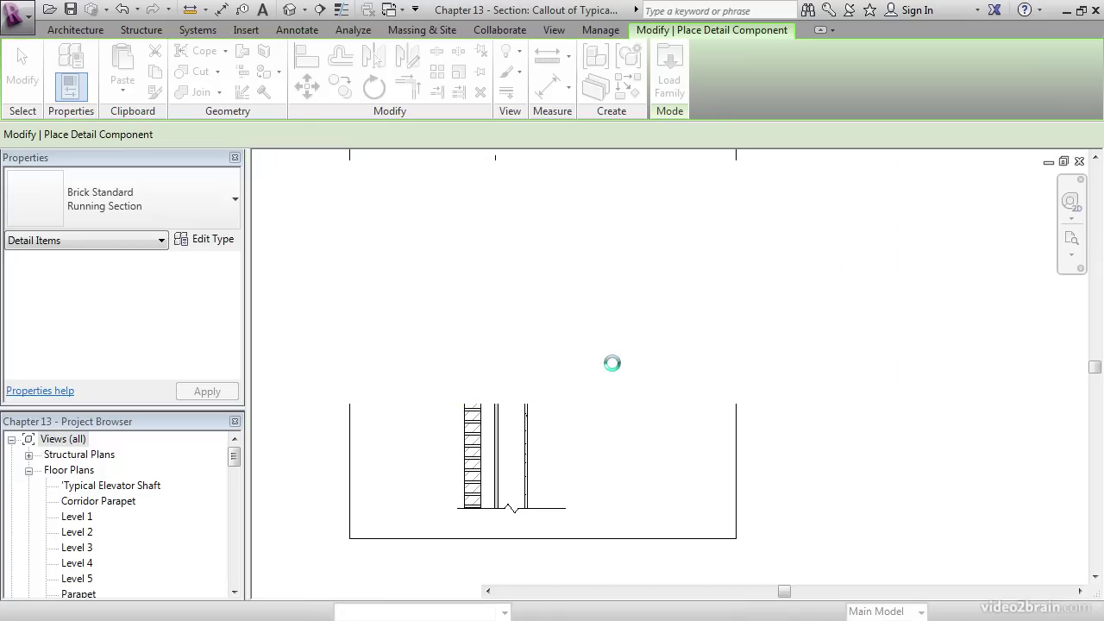
Rotate the L6X4X5/16 angle and place it against the brick wall's inner face below the roof slab.
{"action": "scroll", "coordinate": [488, 323], "scroll_direction": "up", "scroll_amount": 3}
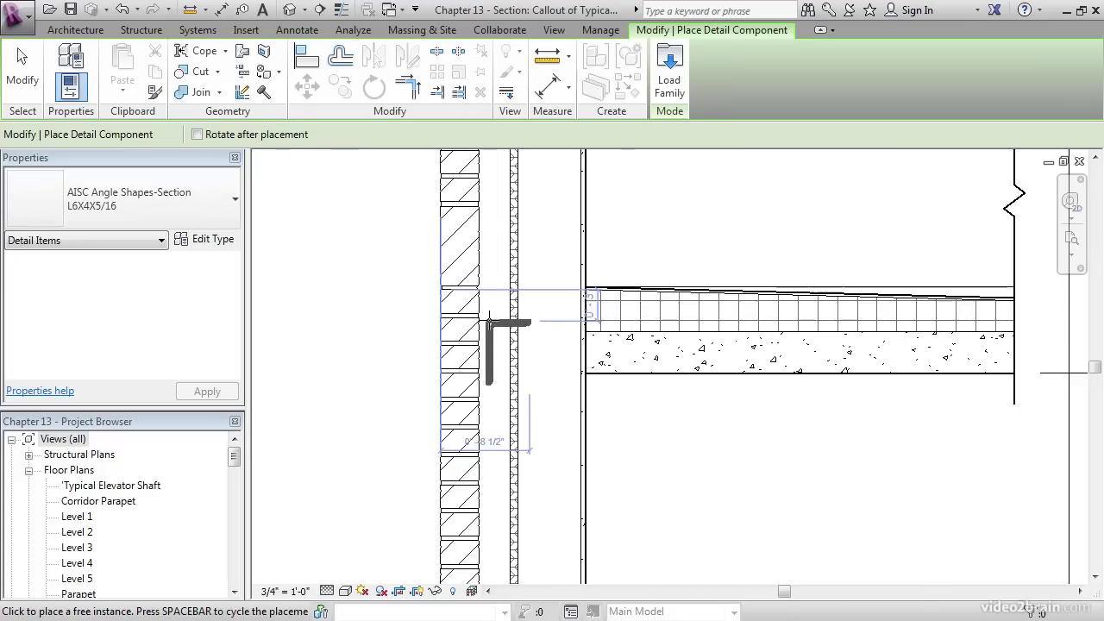
{"action": "scroll", "coordinate": [488, 321], "scroll_direction": "up", "scroll_amount": 2}
{"action": "key", "text": "space"}
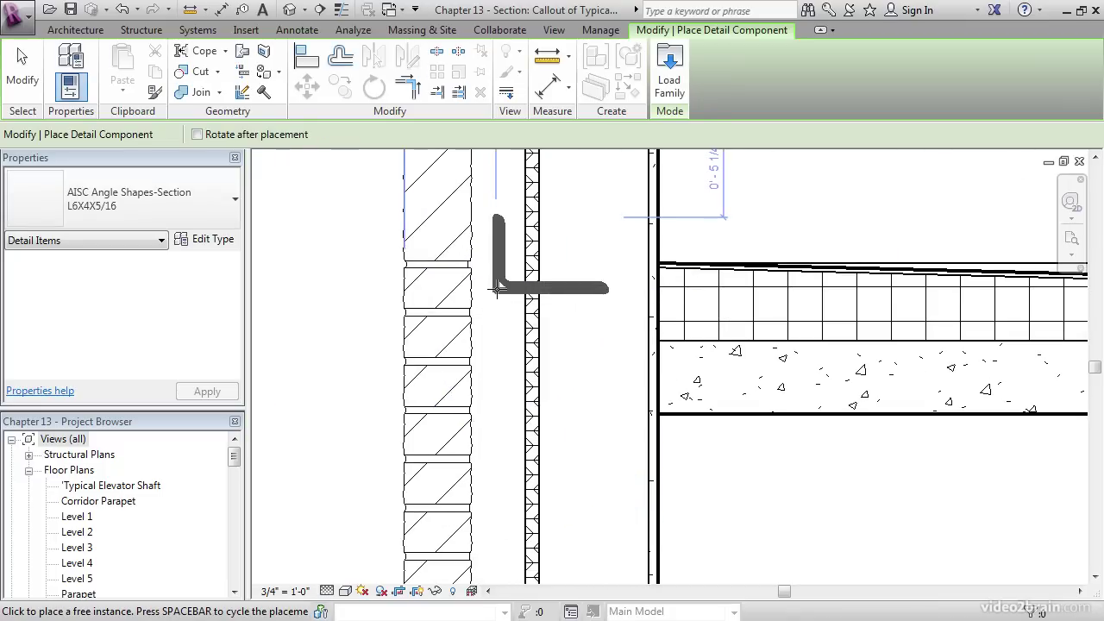
{"action": "key", "text": "space"}
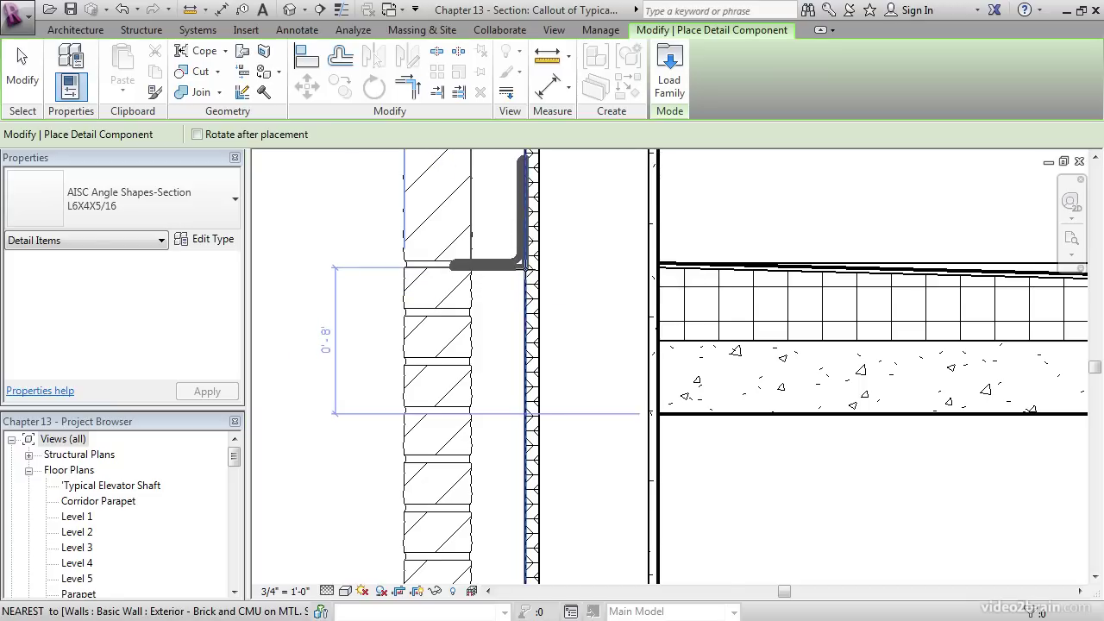
{"action": "scroll", "coordinate": [521, 267], "scroll_direction": "up", "scroll_amount": 2}
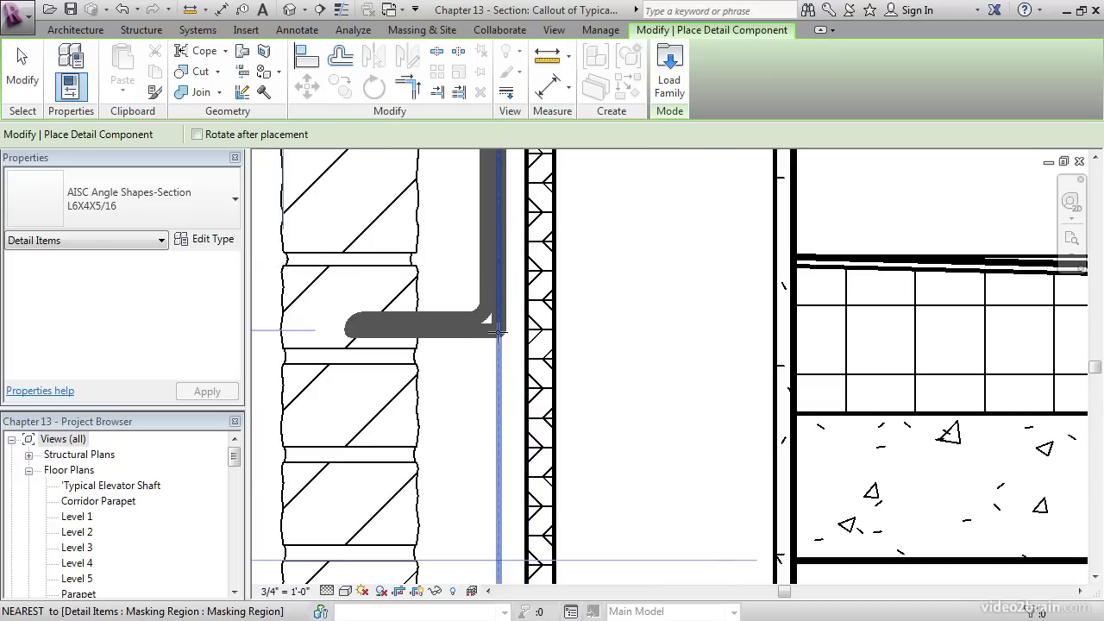
{"action": "scroll", "coordinate": [500, 311], "scroll_direction": "down", "scroll_amount": 3}
{"action": "key", "text": "space"}
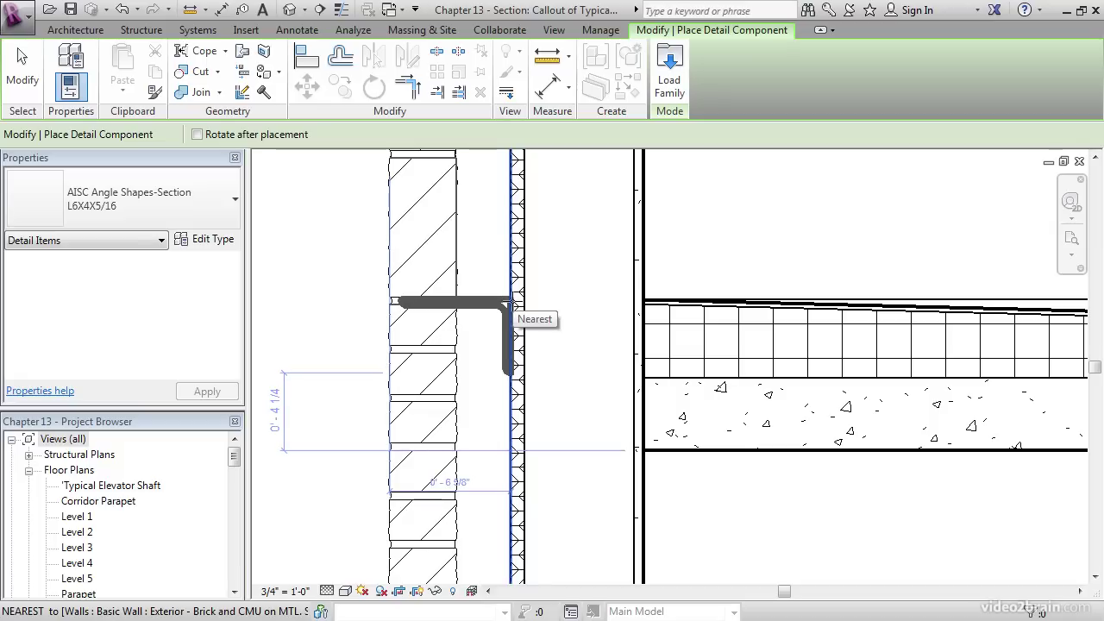
{"action": "left_click", "coordinate": [511, 304]}
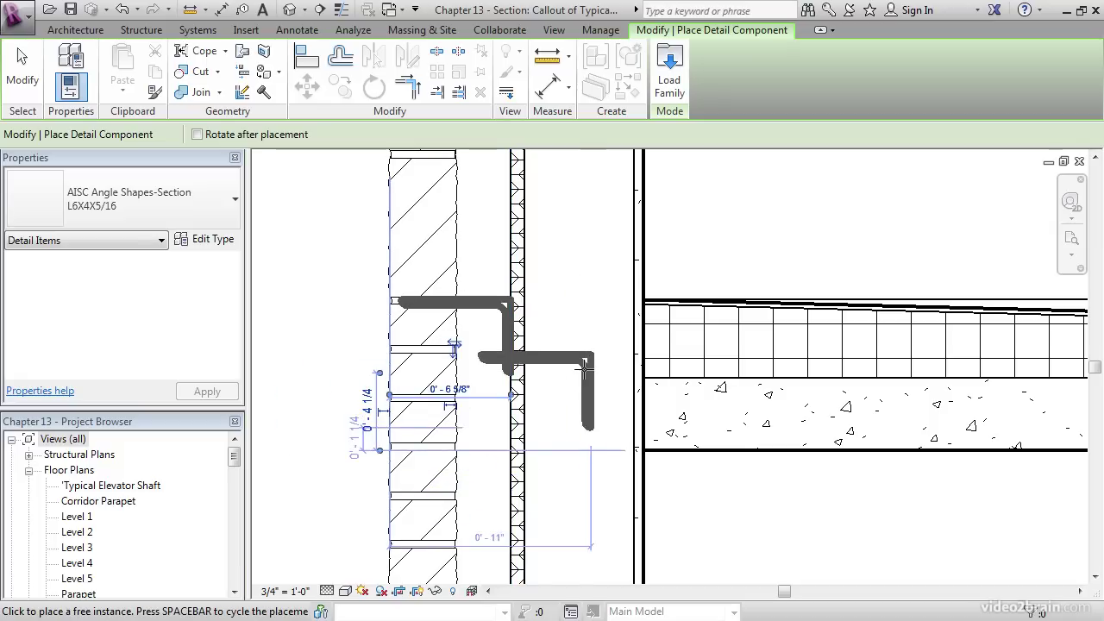
{"action": "key", "text": "Escape"}
{"action": "key", "text": "Escape"}
{"action": "scroll", "coordinate": [465, 332], "scroll_direction": "up", "scroll_amount": 4}
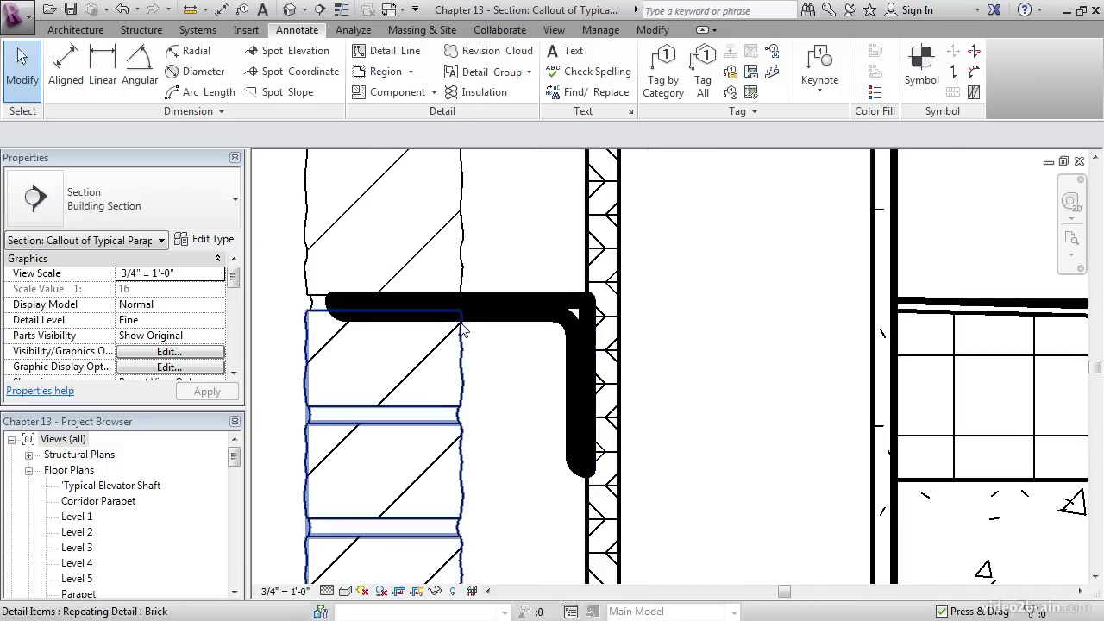
{"action": "scroll", "coordinate": [504, 350], "scroll_direction": "down", "scroll_amount": 5}
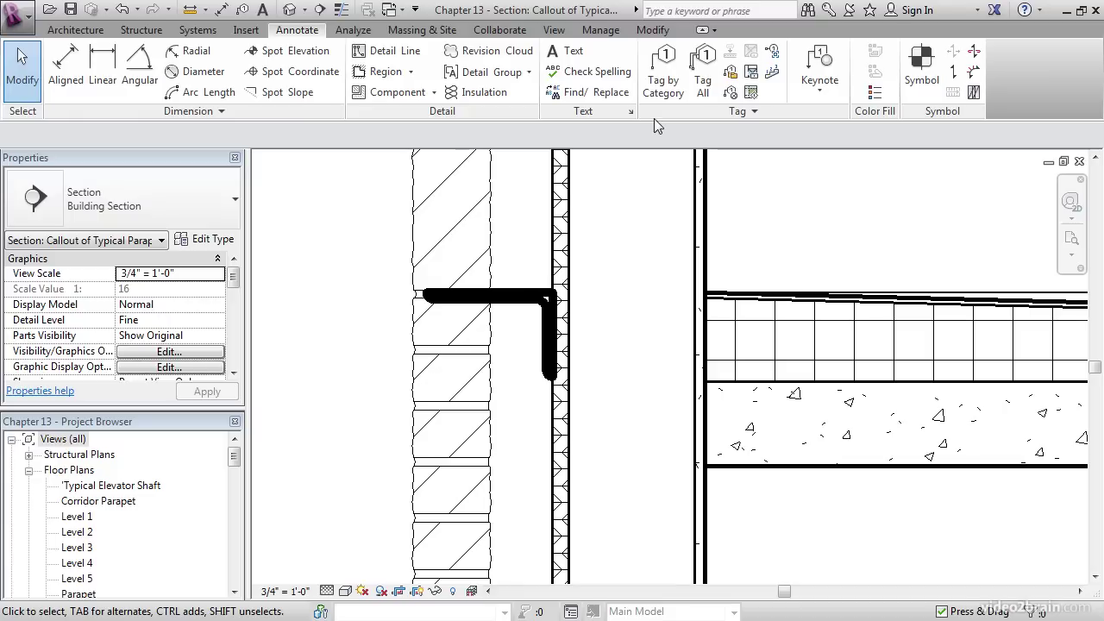
In Object Styles, change the Detail Items Heavy Lines projection line weight from 5 to 3.
{"action": "left_click", "coordinate": [601, 30]}
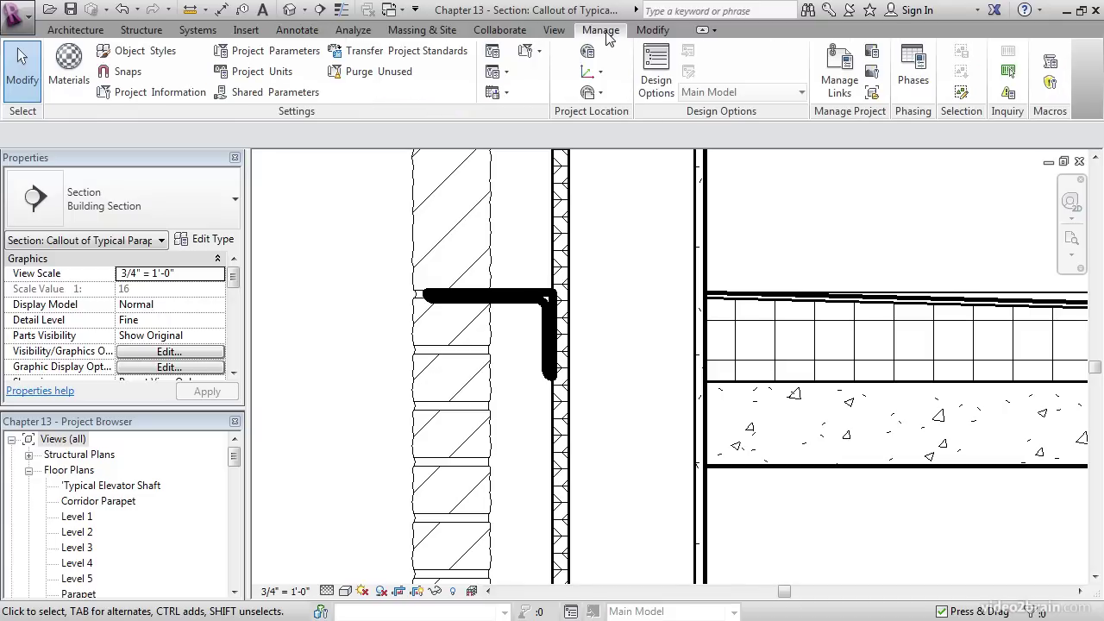
{"action": "left_click", "coordinate": [142, 51]}
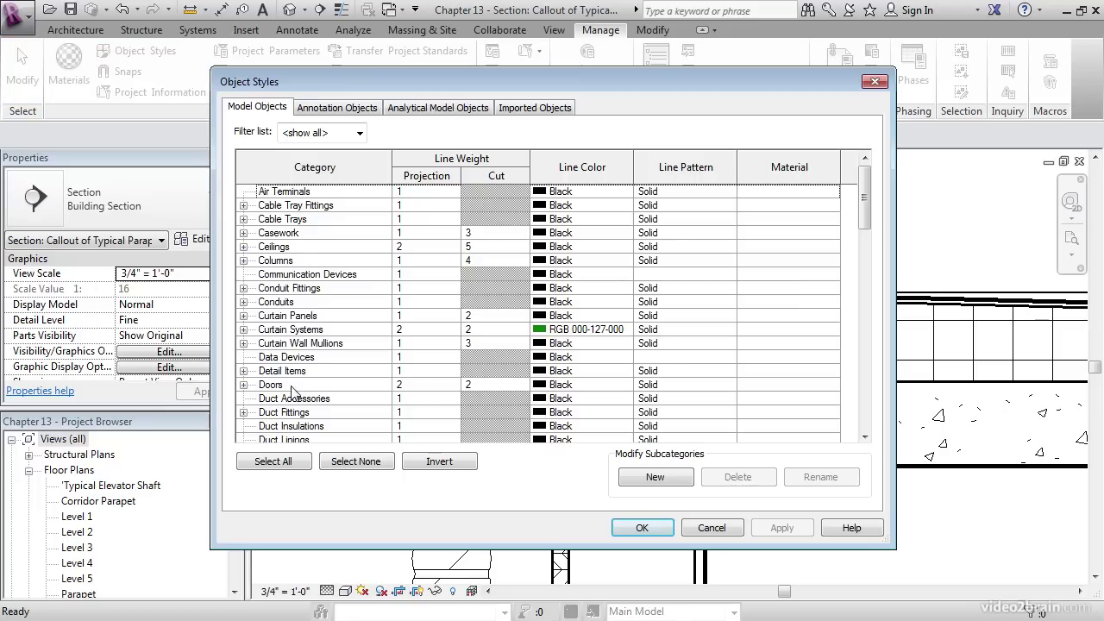
{"action": "left_click", "coordinate": [288, 381]}
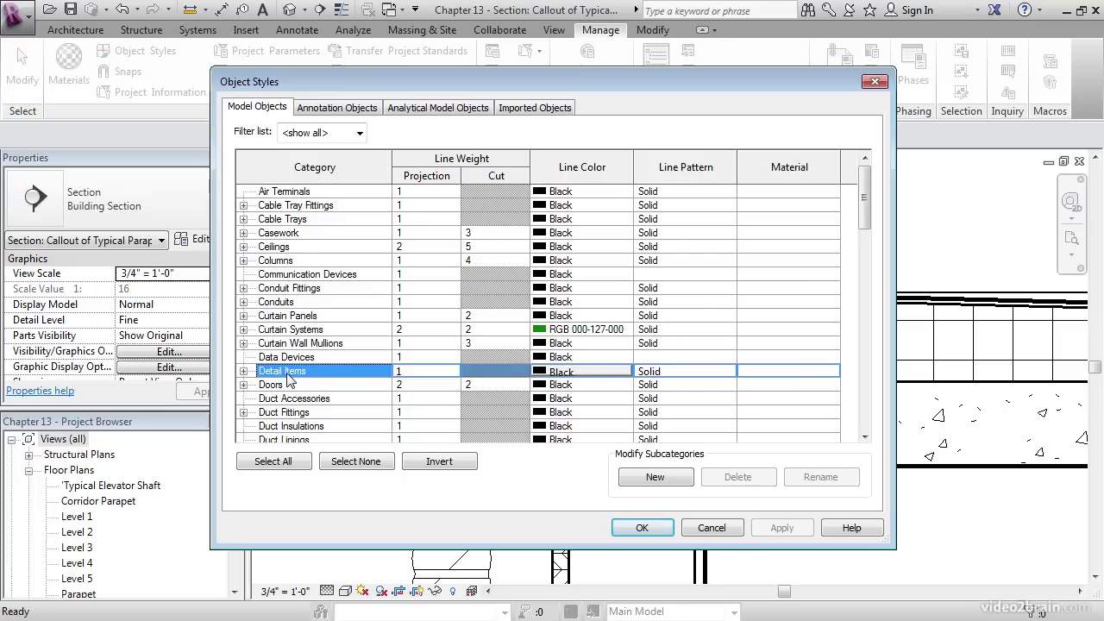
{"action": "left_click", "coordinate": [244, 372]}
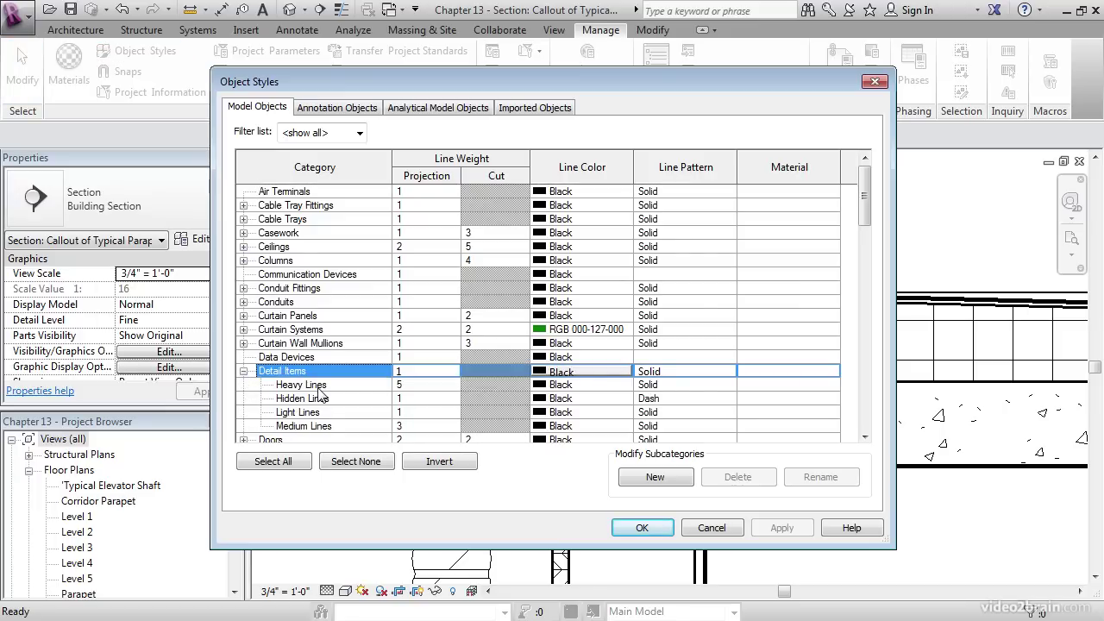
{"action": "left_click", "coordinate": [414, 386]}
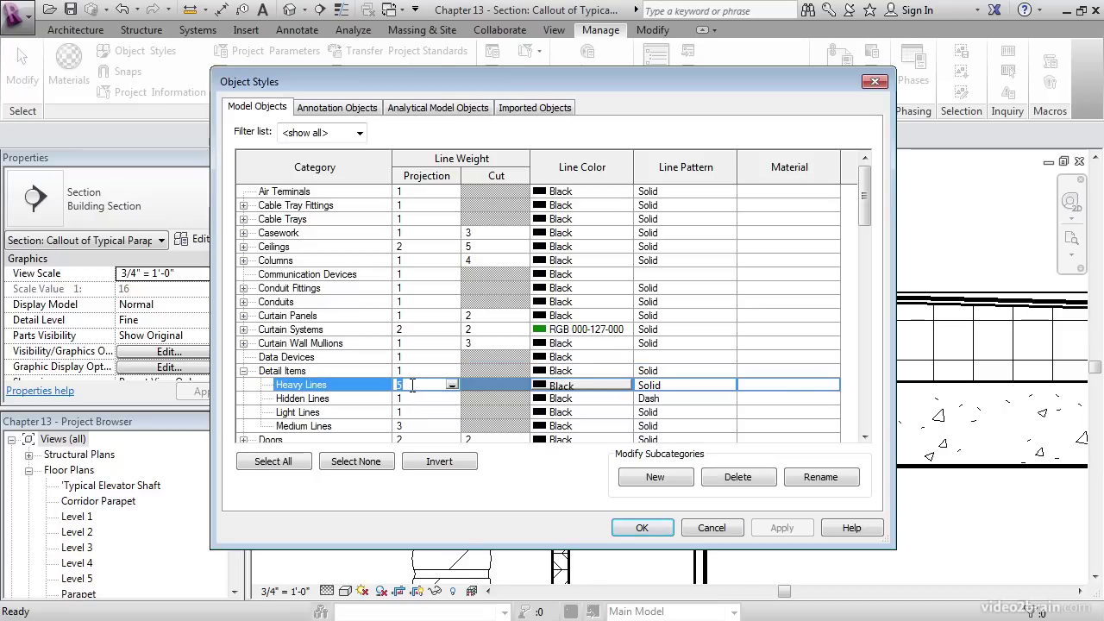
{"action": "left_click_drag", "start_coordinate": [556, 81], "coordinate": [897, 16]}
{"action": "left_click", "coordinate": [982, 463]}
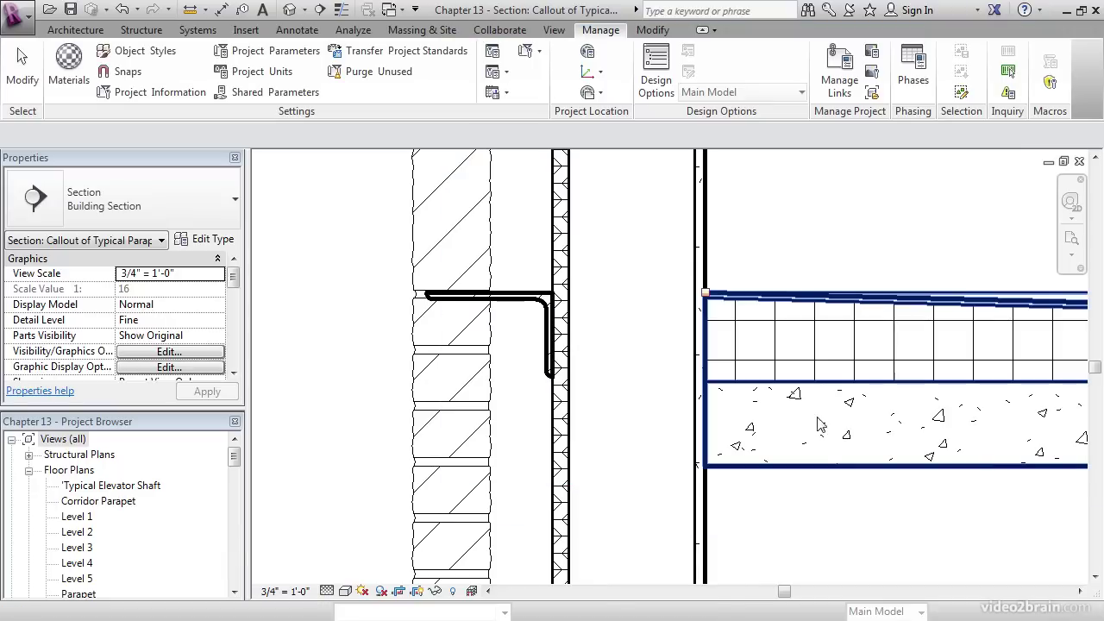
Zoom in on the steel angle flashing at the brick wall and center it in view.
{"action": "scroll", "coordinate": [526, 343], "scroll_direction": "up", "scroll_amount": 4}
{"action": "scroll", "coordinate": [527, 343], "scroll_direction": "up", "scroll_amount": 1}
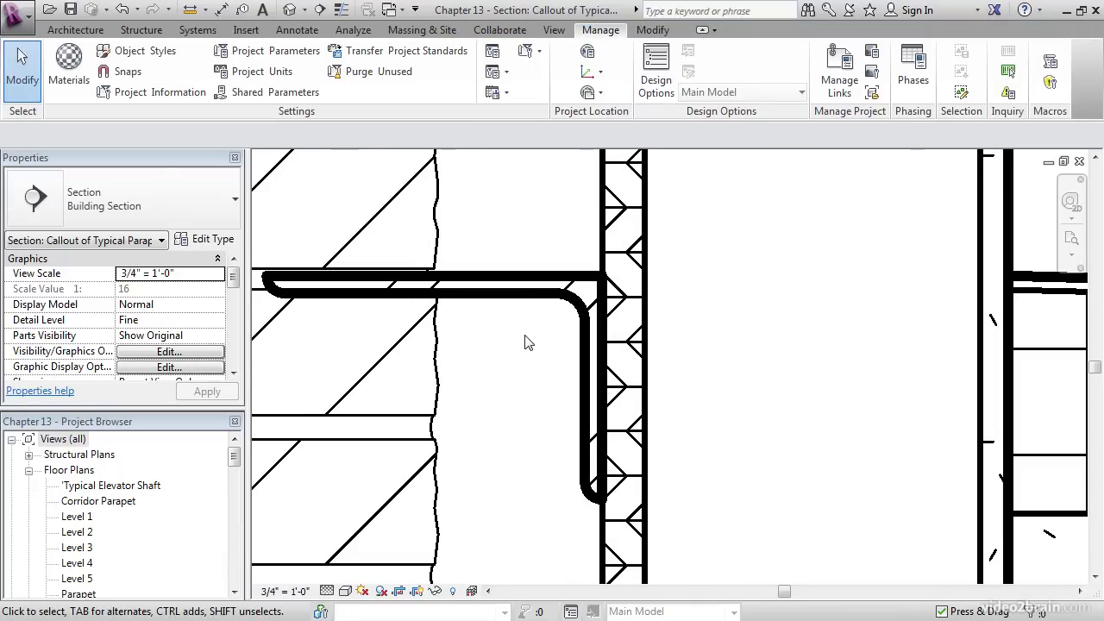
{"action": "left_click", "coordinate": [498, 294]}
{"action": "middle_click_drag", "start_coordinate": [466, 245], "coordinate": [483, 274]}
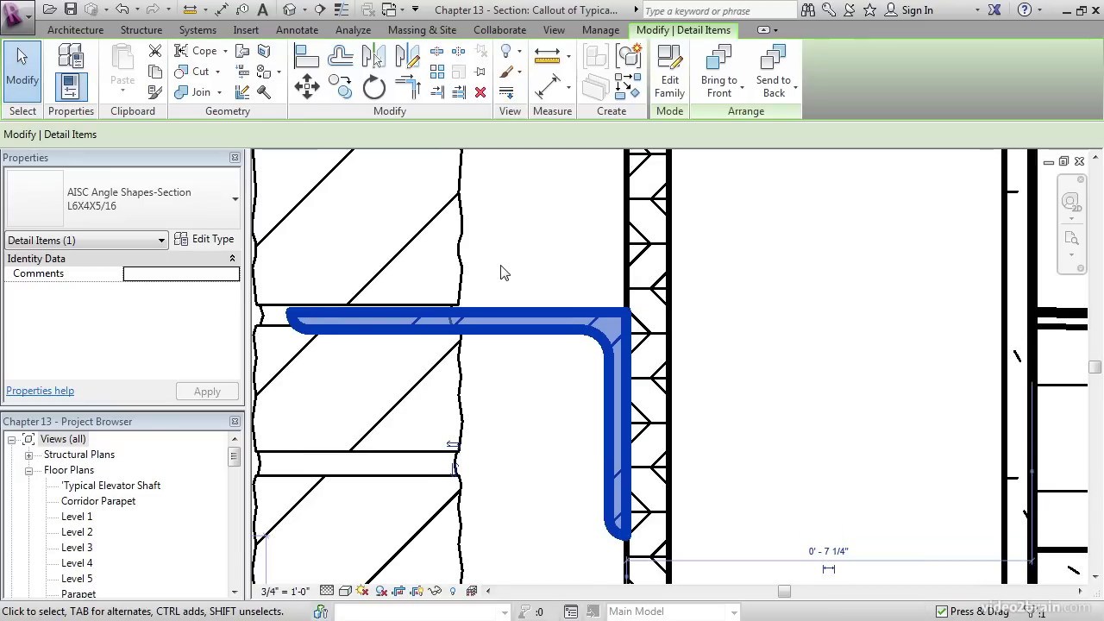
{"action": "left_click", "coordinate": [504, 266]}
{"action": "scroll", "coordinate": [506, 267], "scroll_direction": "down", "scroll_amount": 1}
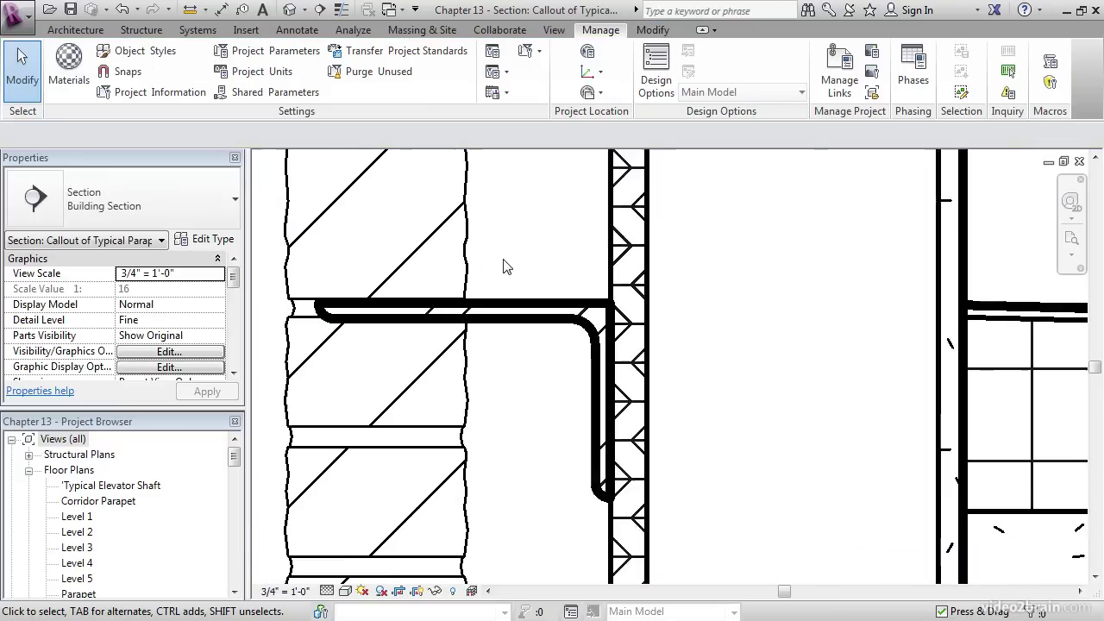
{"action": "scroll", "coordinate": [506, 267], "scroll_direction": "down", "scroll_amount": 6}
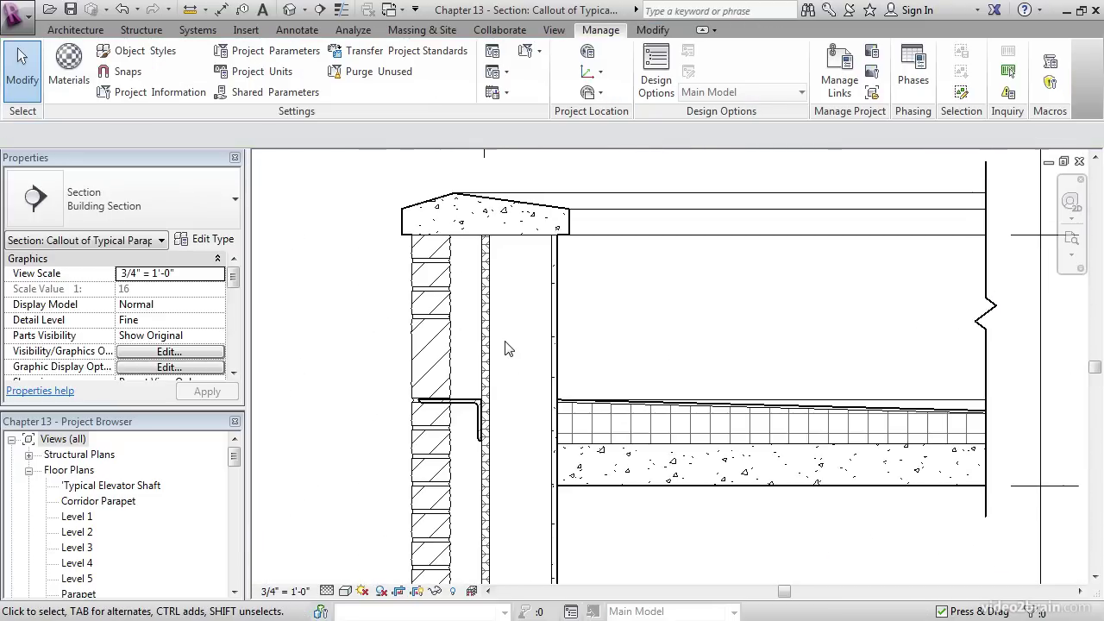
{"action": "scroll", "coordinate": [466, 389], "scroll_direction": "up", "scroll_amount": 6}
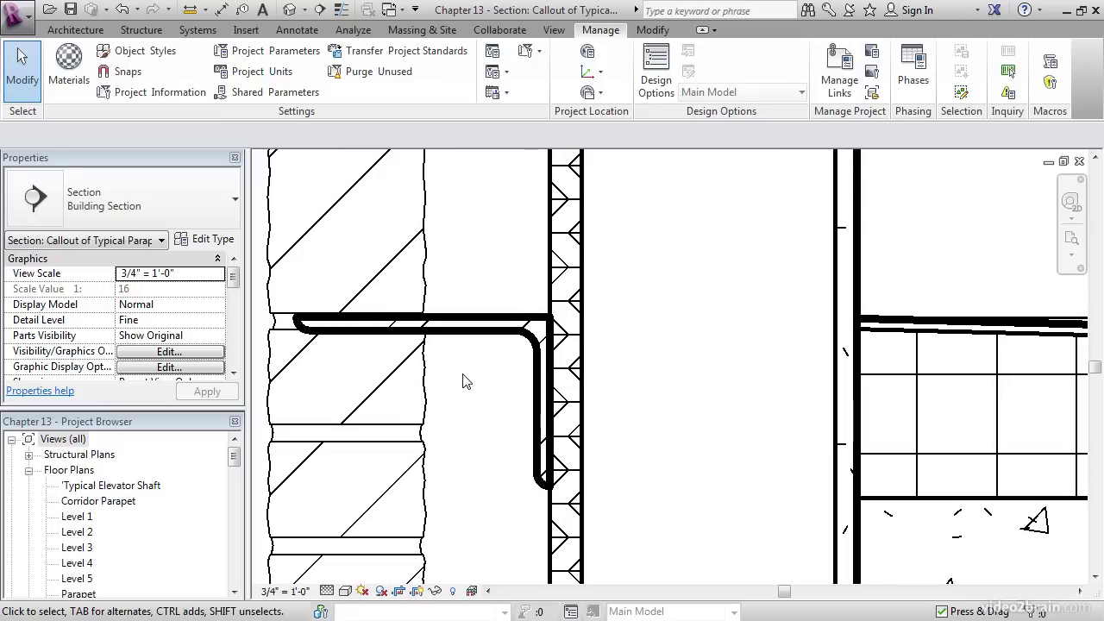
{"action": "middle_click_drag", "start_coordinate": [464, 382], "coordinate": [463, 397]}
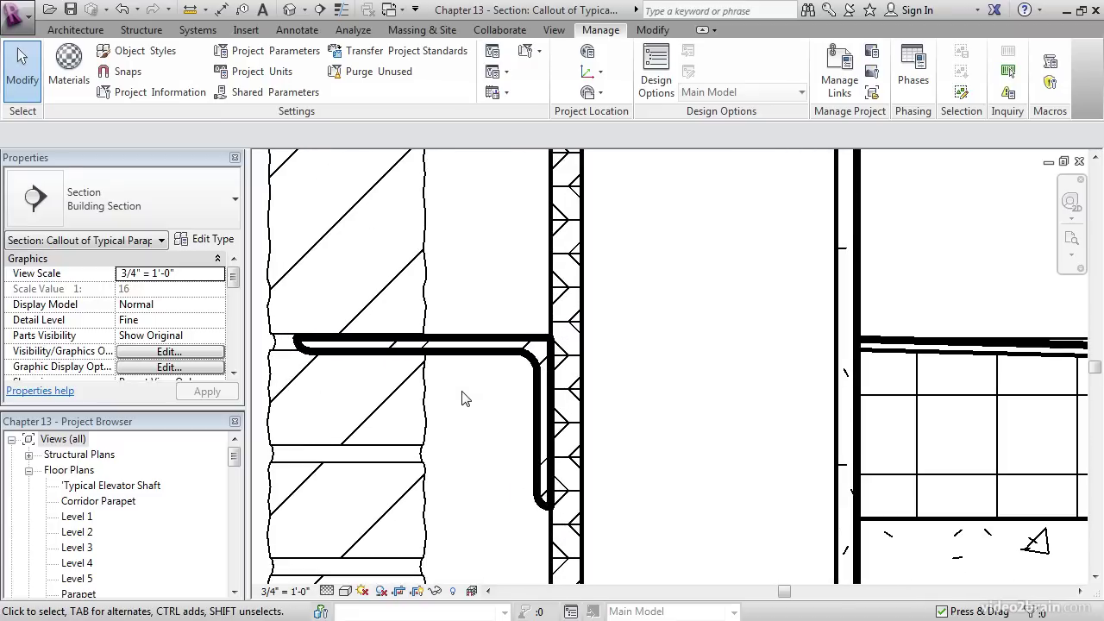
Flip the steel angle so its vertical leg points up and nudge it down slightly.
{"action": "left_click", "coordinate": [468, 355]}
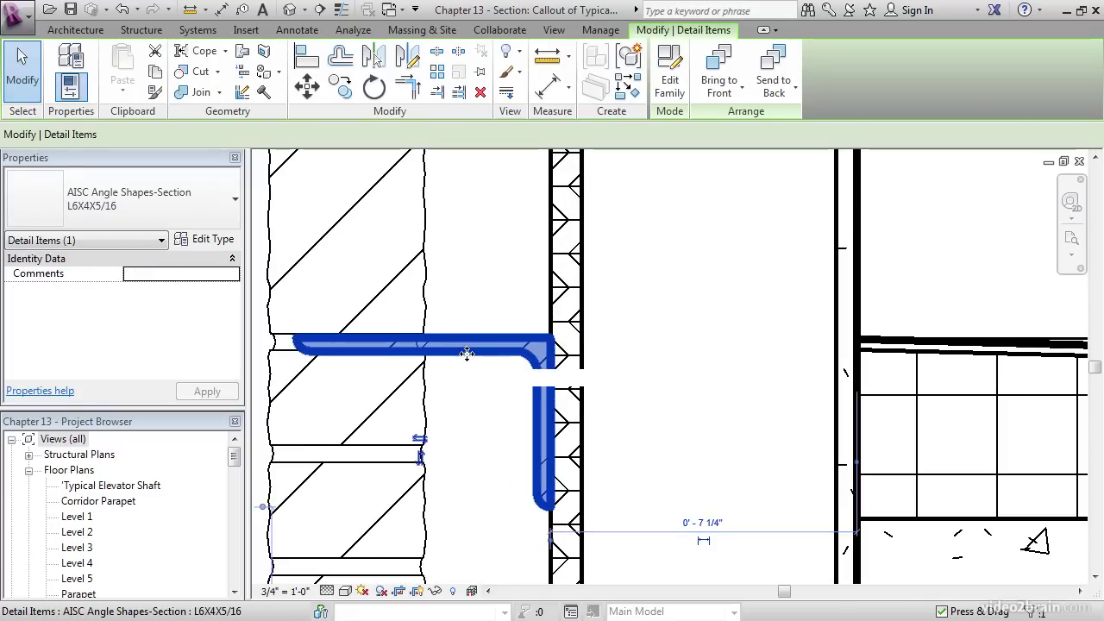
{"action": "left_click", "coordinate": [420, 458]}
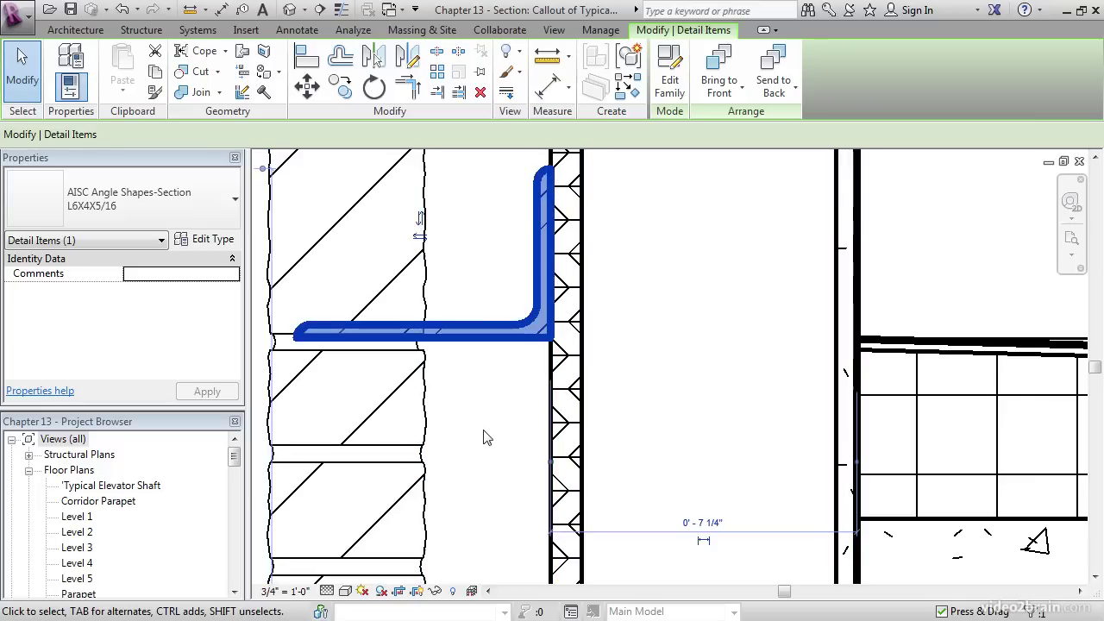
{"action": "key", "text": "Down"}
{"action": "key", "text": "Down"}
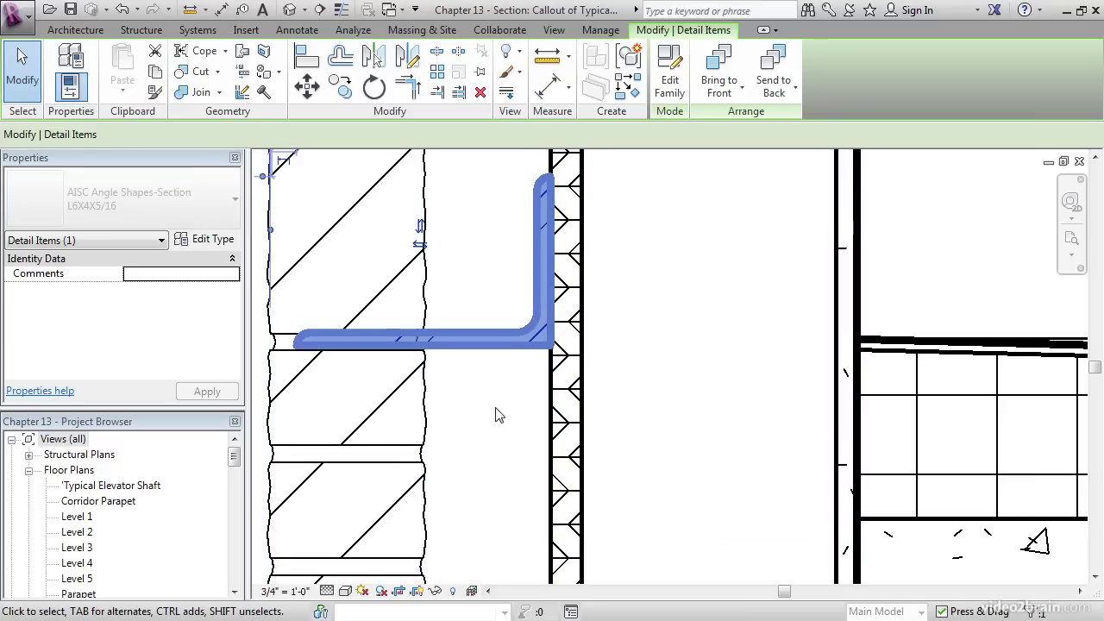
{"action": "key", "text": "Escape"}
{"action": "scroll", "coordinate": [497, 411], "scroll_direction": "down", "scroll_amount": 3}
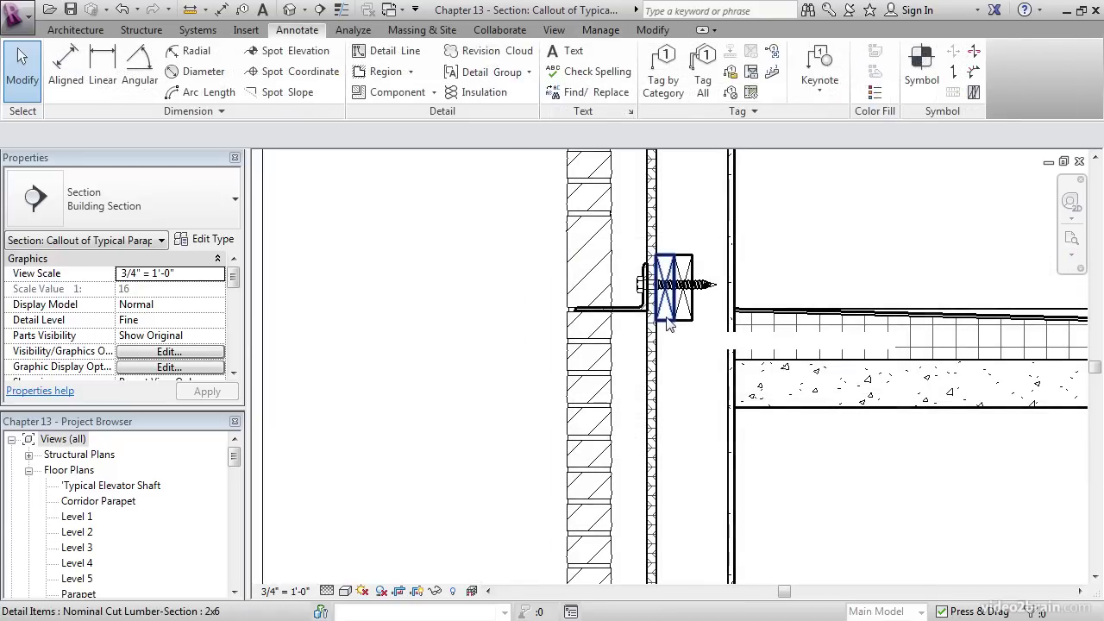
Create a second 2x6 lumber block like the first and place it lower against the wall face.
{"action": "right_click", "coordinate": [670, 325]}
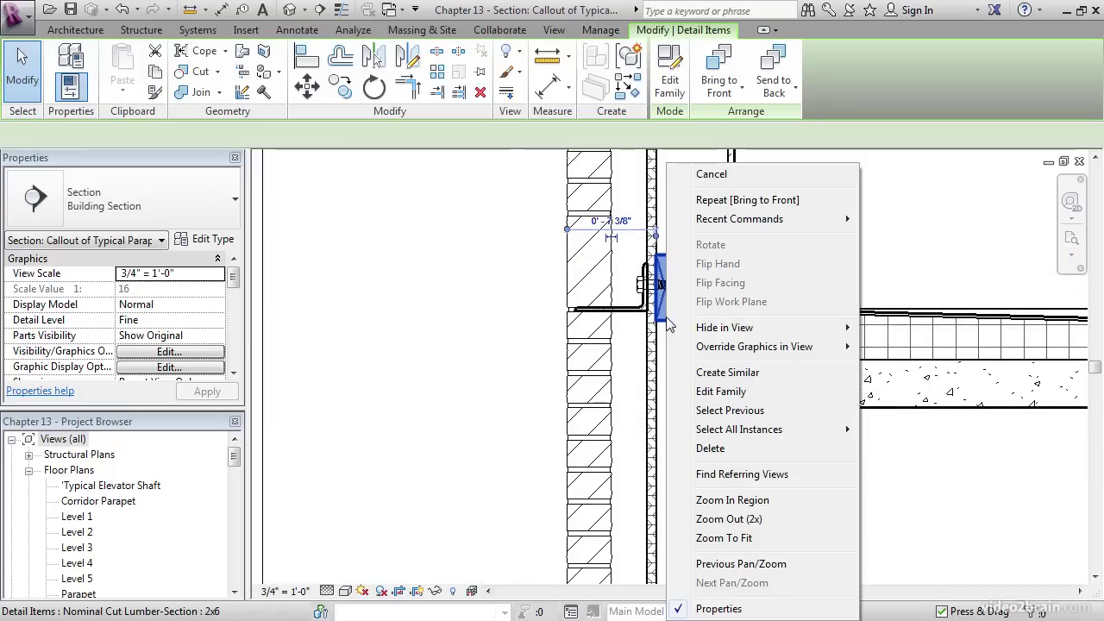
{"action": "left_click", "coordinate": [727, 372]}
{"action": "scroll", "coordinate": [634, 513], "scroll_direction": "up", "scroll_amount": 2}
{"action": "scroll", "coordinate": [634, 514], "scroll_direction": "up", "scroll_amount": 2}
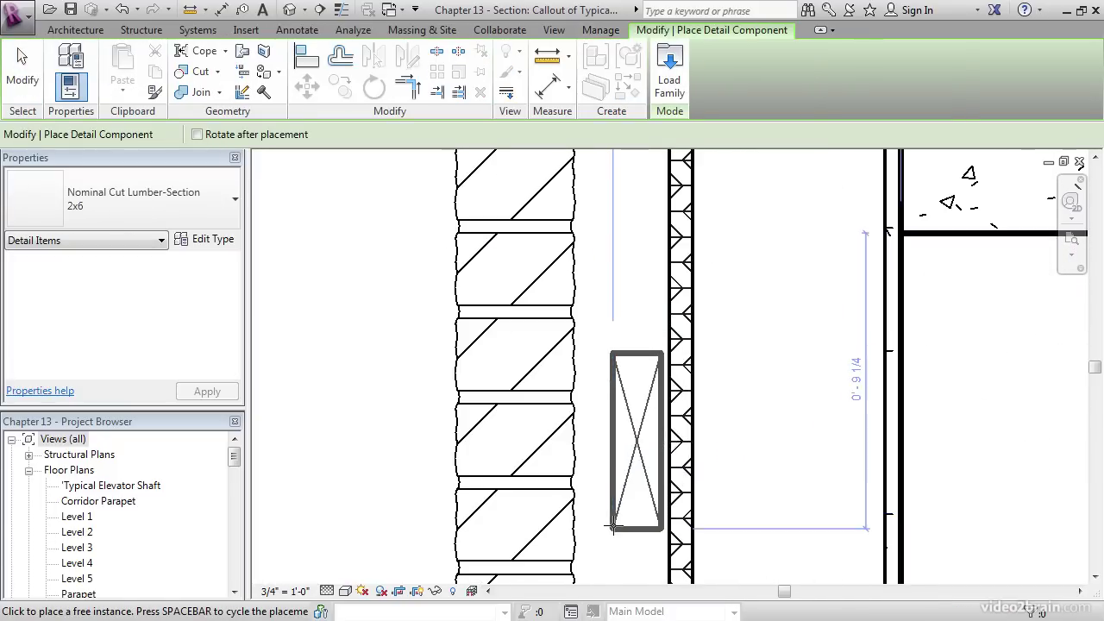
{"action": "key", "text": "space"}
{"action": "key", "text": "space"}
{"action": "scroll", "coordinate": [647, 423], "scroll_direction": "down", "scroll_amount": 3}
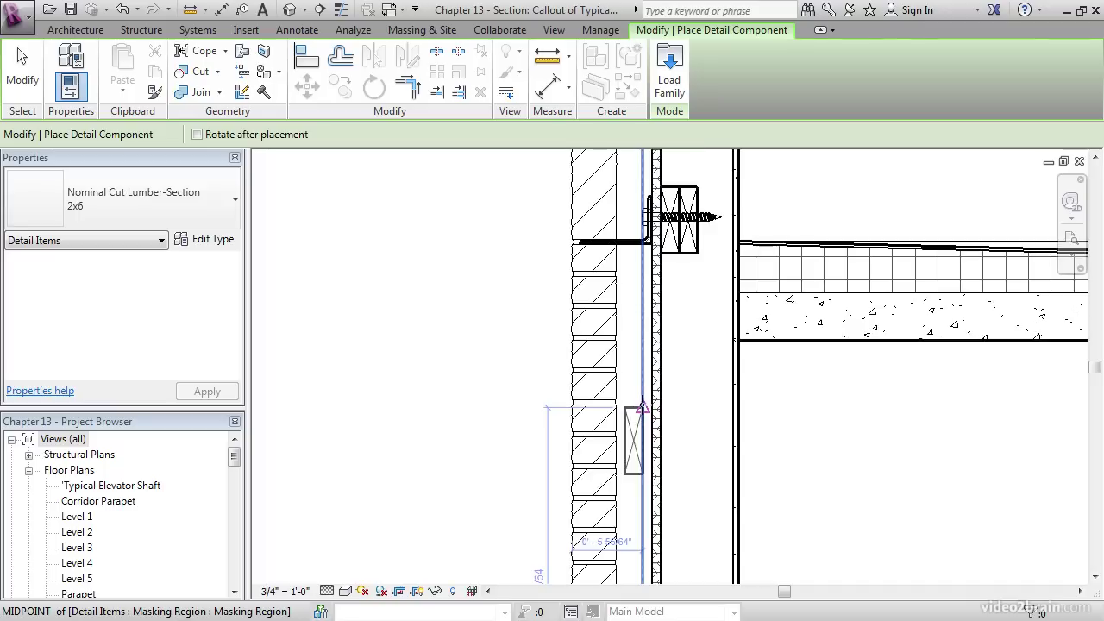
{"action": "scroll", "coordinate": [640, 435], "scroll_direction": "up", "scroll_amount": 3}
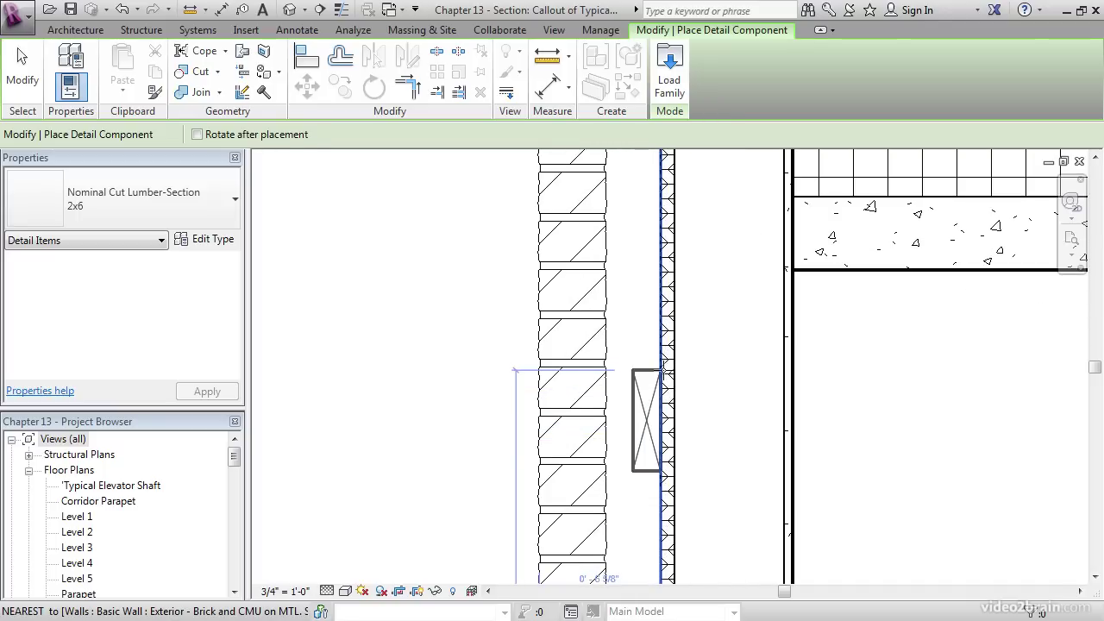
{"action": "left_click", "coordinate": [663, 369]}
{"action": "key", "text": "Escape"}
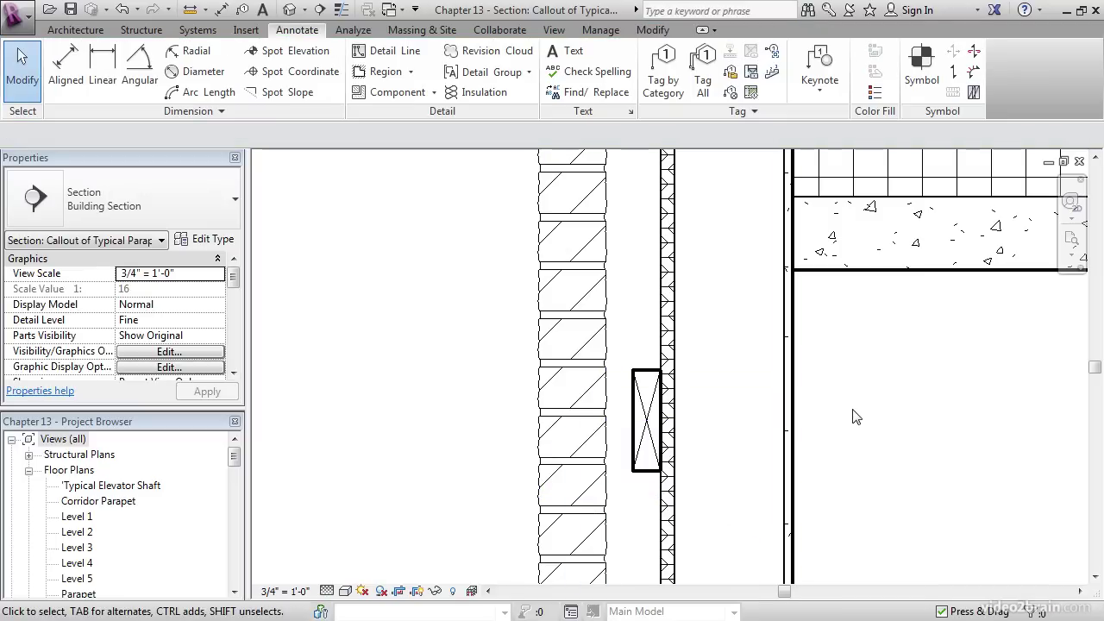
Load the Corrugated Wall Tie-Section family from Detail Items > Div 04-Masonry > 040500 > 040519.
{"action": "left_click", "coordinate": [382, 97]}
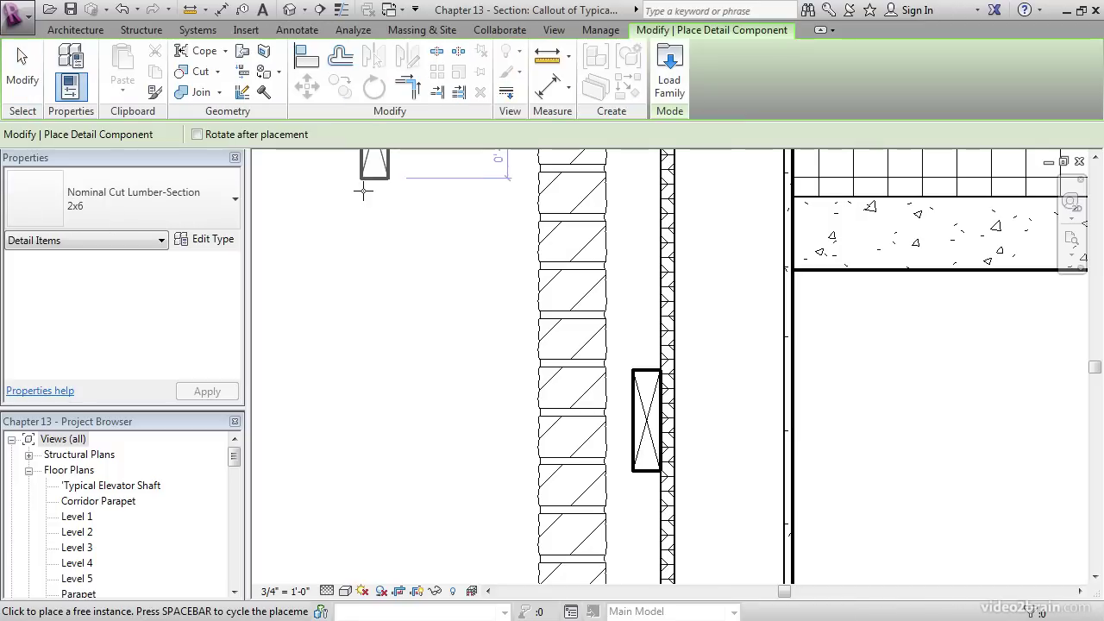
{"action": "left_click", "coordinate": [669, 71]}
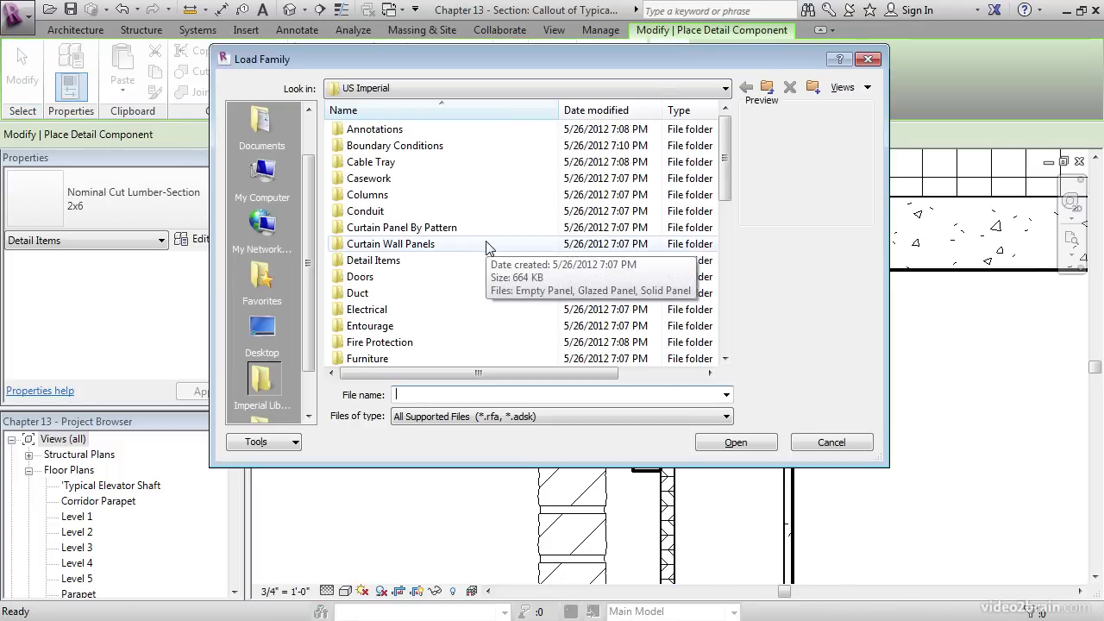
{"action": "left_click", "coordinate": [363, 264]}
{"action": "double_click", "coordinate": [363, 264]}
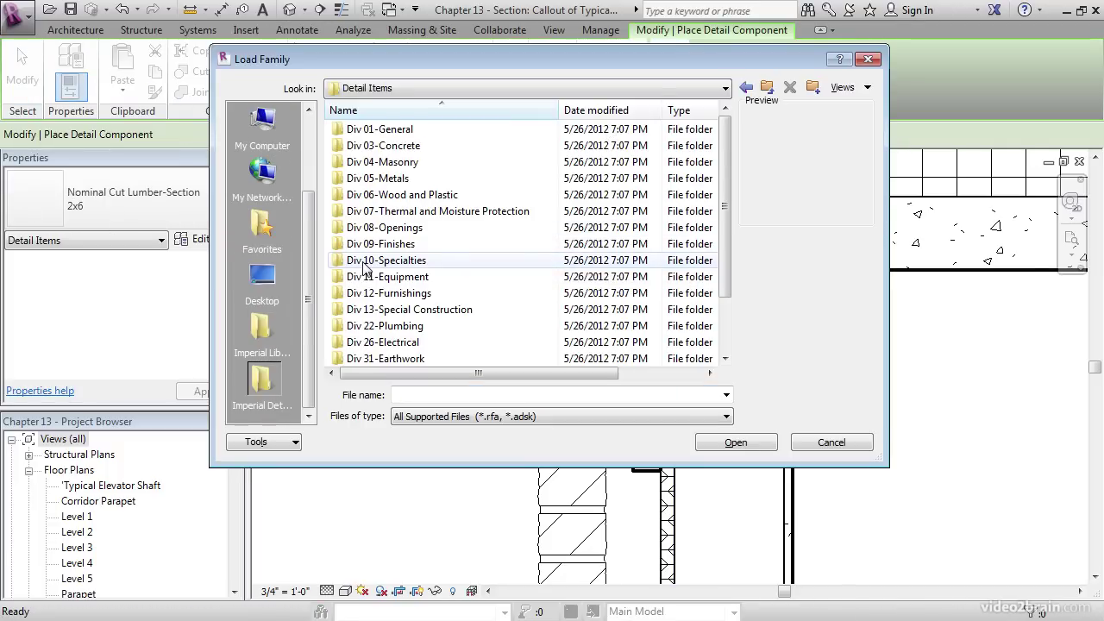
{"action": "double_click", "coordinate": [388, 164]}
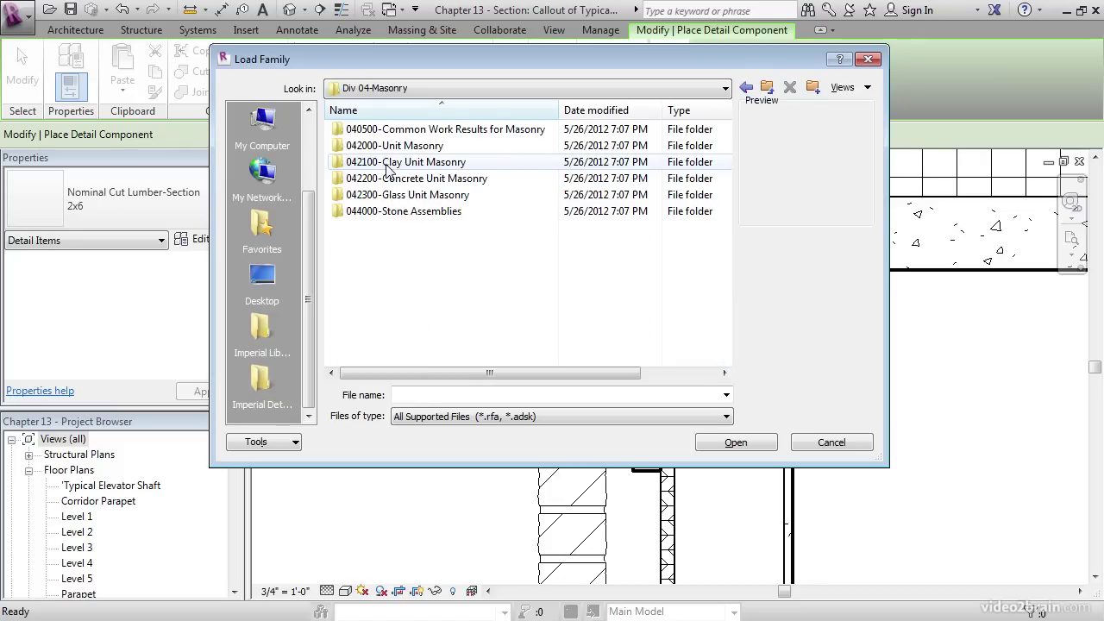
{"action": "double_click", "coordinate": [444, 131]}
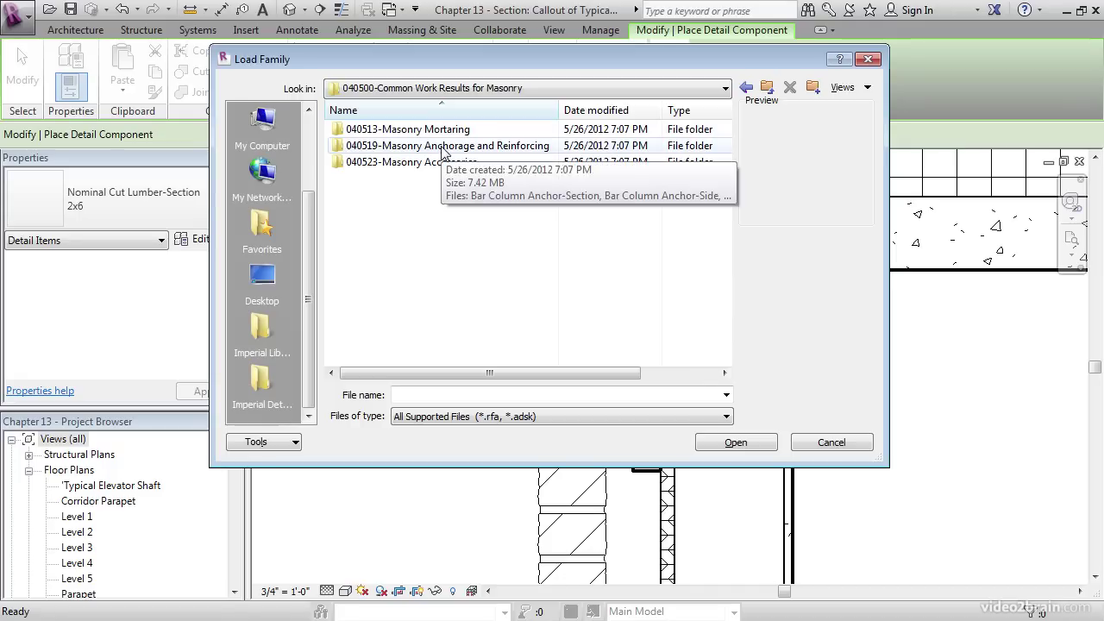
{"action": "double_click", "coordinate": [443, 149]}
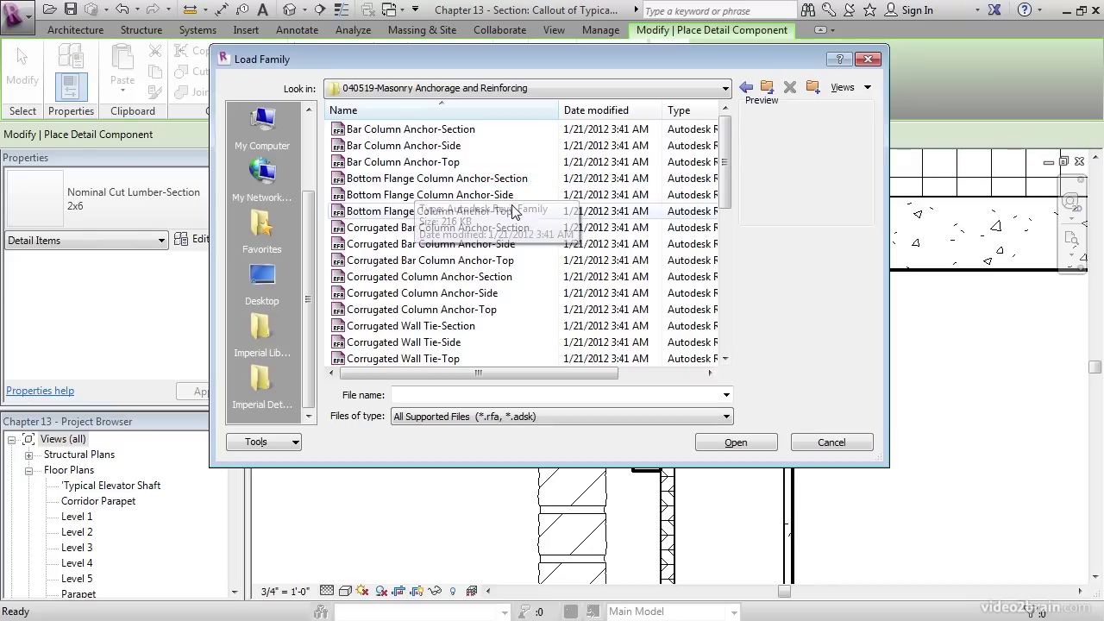
{"action": "left_click", "coordinate": [450, 328]}
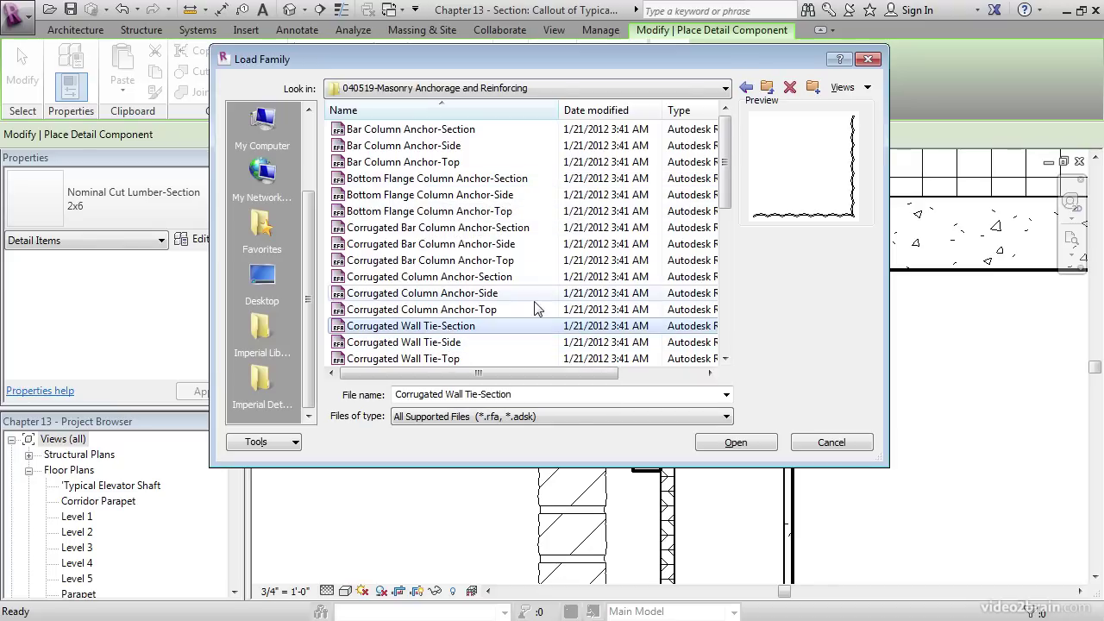
{"action": "left_click", "coordinate": [727, 442]}
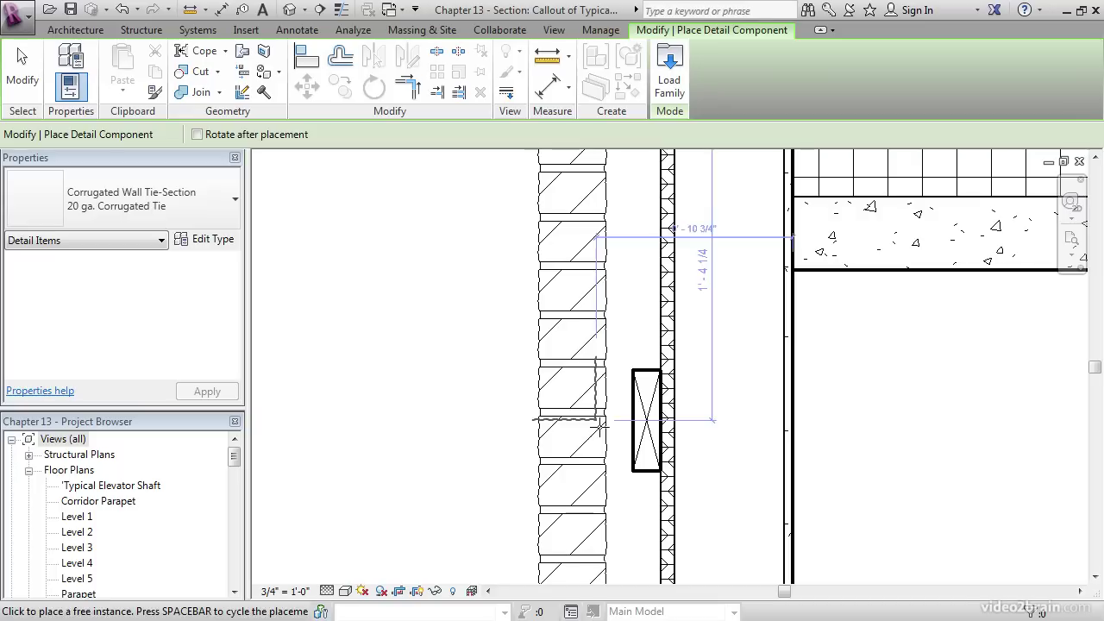
Place the 20 ga. corrugated wall tie and nudge it right against the lower 2x6 block.
{"action": "scroll", "coordinate": [628, 460], "scroll_direction": "up", "scroll_amount": 2}
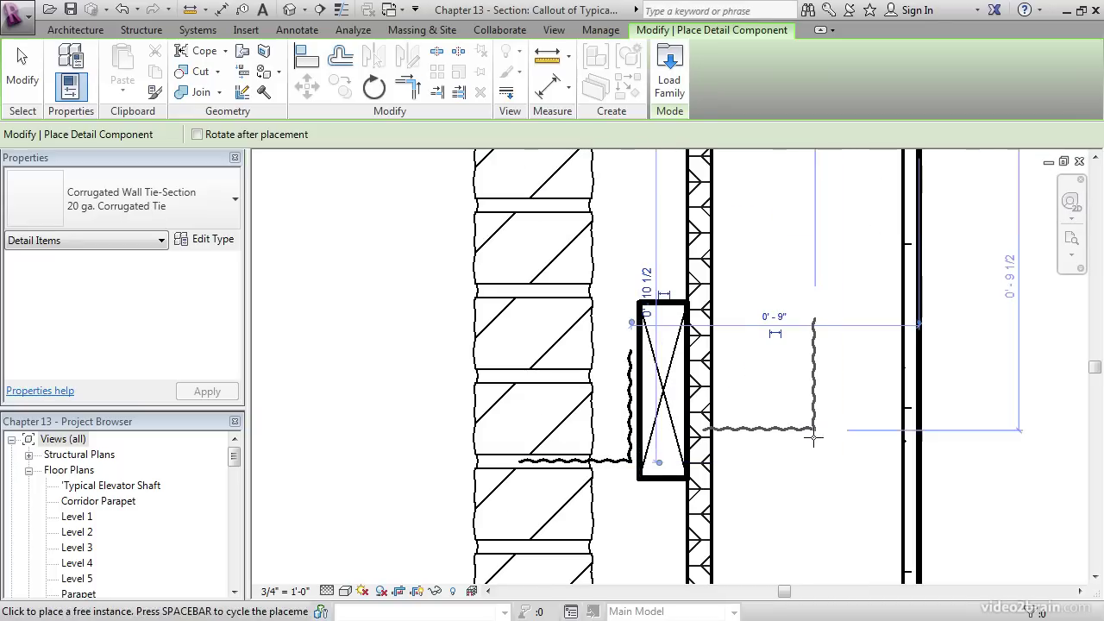
{"action": "key", "text": "Escape"}
{"action": "key", "text": "Escape"}
{"action": "scroll", "coordinate": [641, 408], "scroll_direction": "up", "scroll_amount": 5}
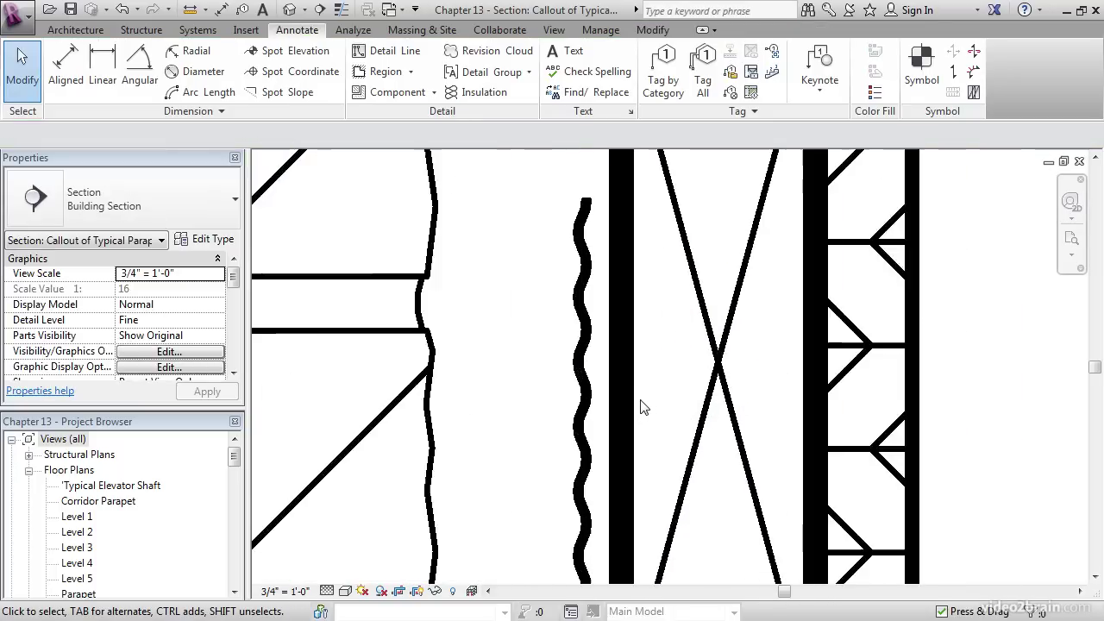
{"action": "scroll", "coordinate": [618, 395], "scroll_direction": "up", "scroll_amount": 1}
{"action": "left_click", "coordinate": [561, 365]}
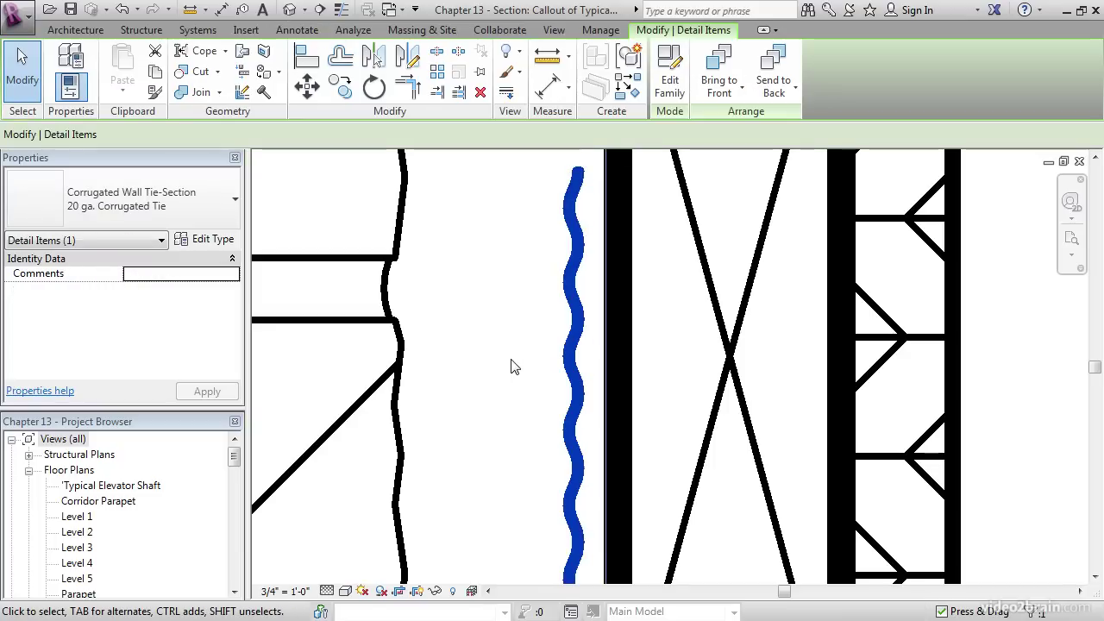
{"action": "key", "text": "Right"}
{"action": "key", "text": "Right"}
{"action": "key", "text": "Right"}
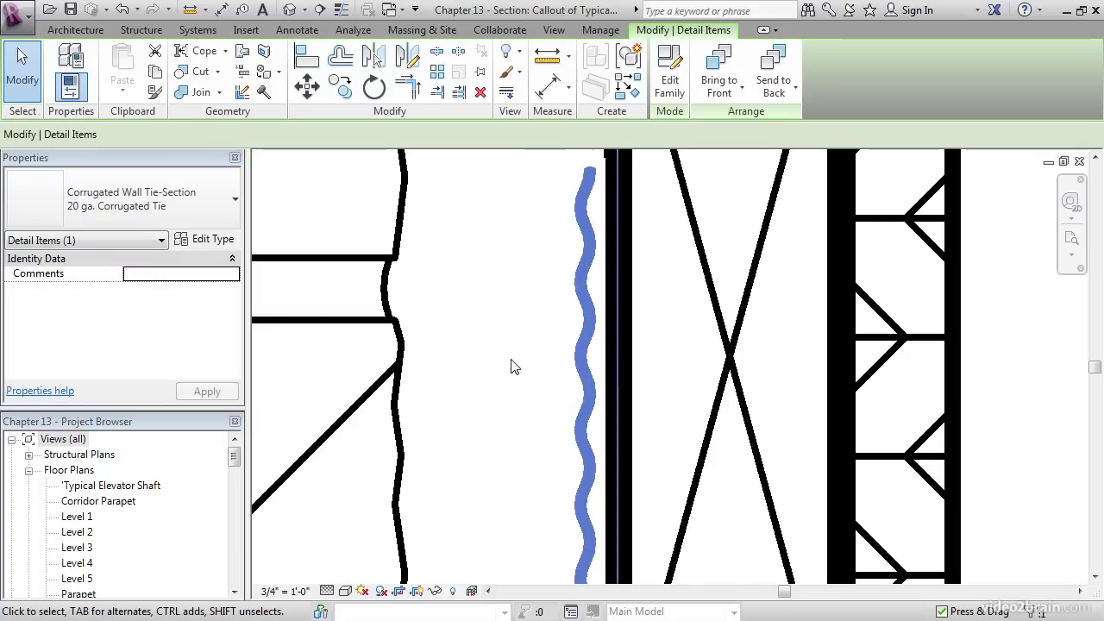
{"action": "key", "text": "Escape"}
{"action": "scroll", "coordinate": [510, 367], "scroll_direction": "down", "scroll_amount": 3}
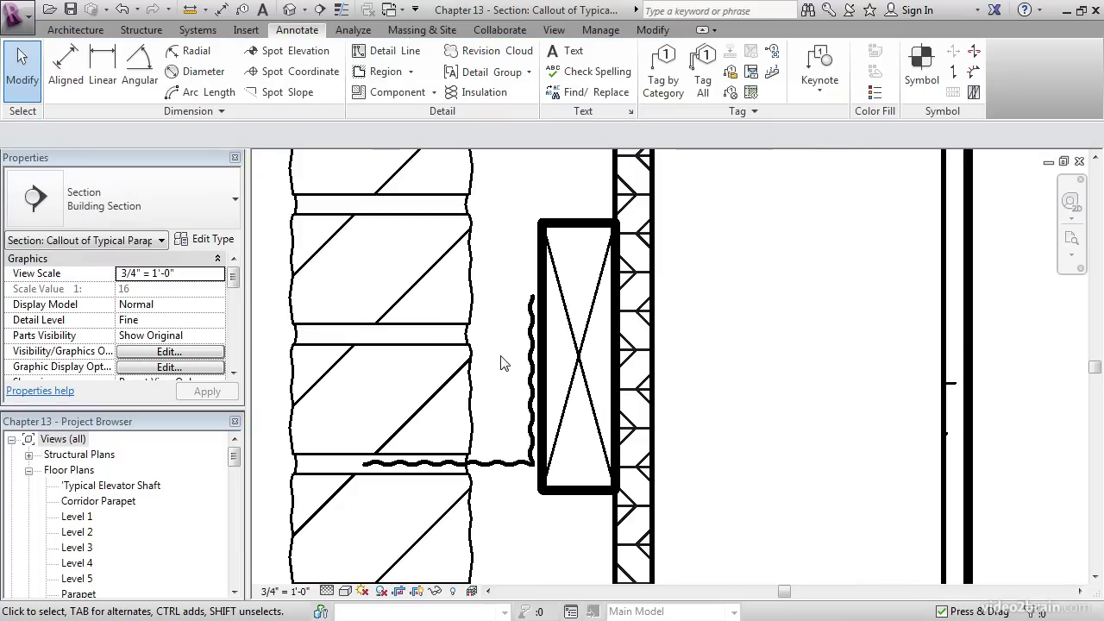
{"action": "scroll", "coordinate": [505, 363], "scroll_direction": "down", "scroll_amount": 4}
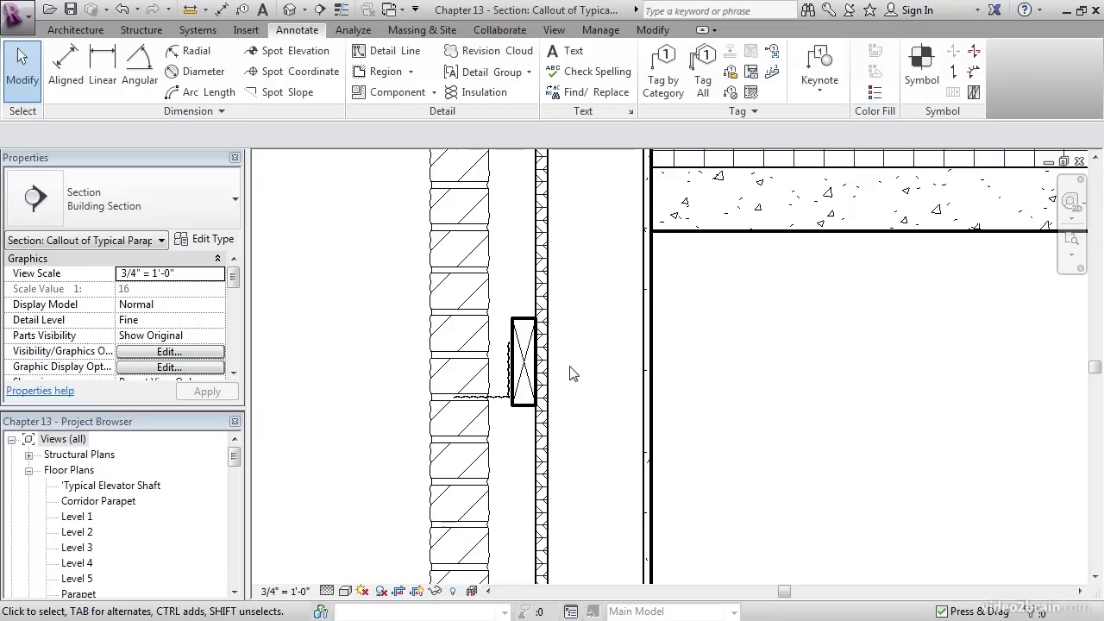
{"action": "middle_click_drag", "start_coordinate": [590, 390], "coordinate": [612, 406]}
{"action": "scroll", "coordinate": [594, 427], "scroll_direction": "up", "scroll_amount": 4}
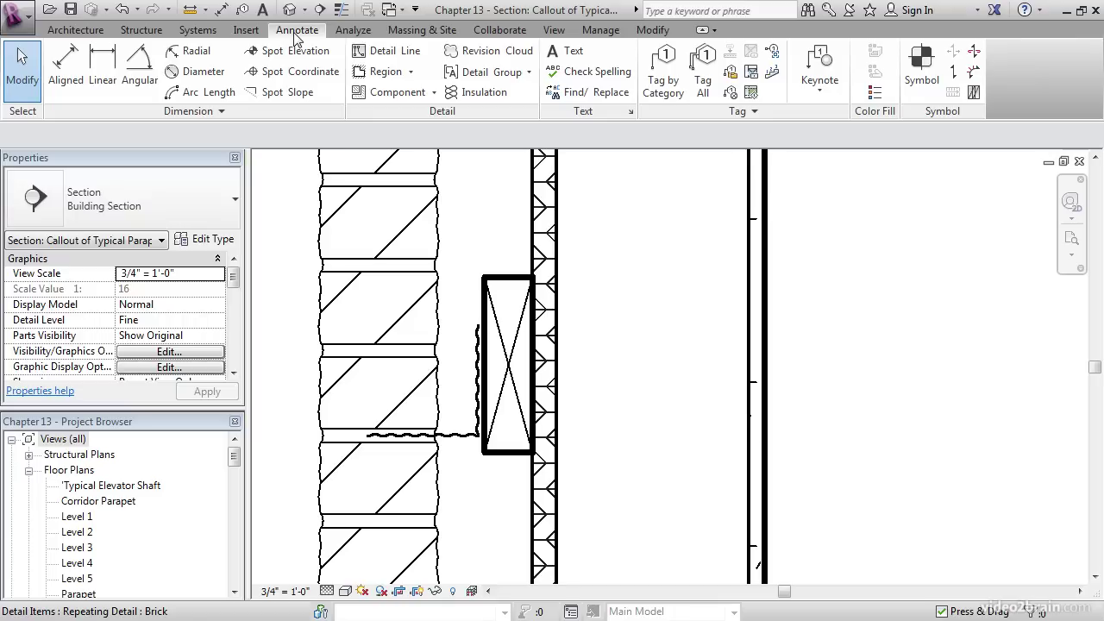
Draw a Wide Lines horizontal bolt line through the lower 2x6 blocking and wall tie.
{"action": "left_click", "coordinate": [380, 52]}
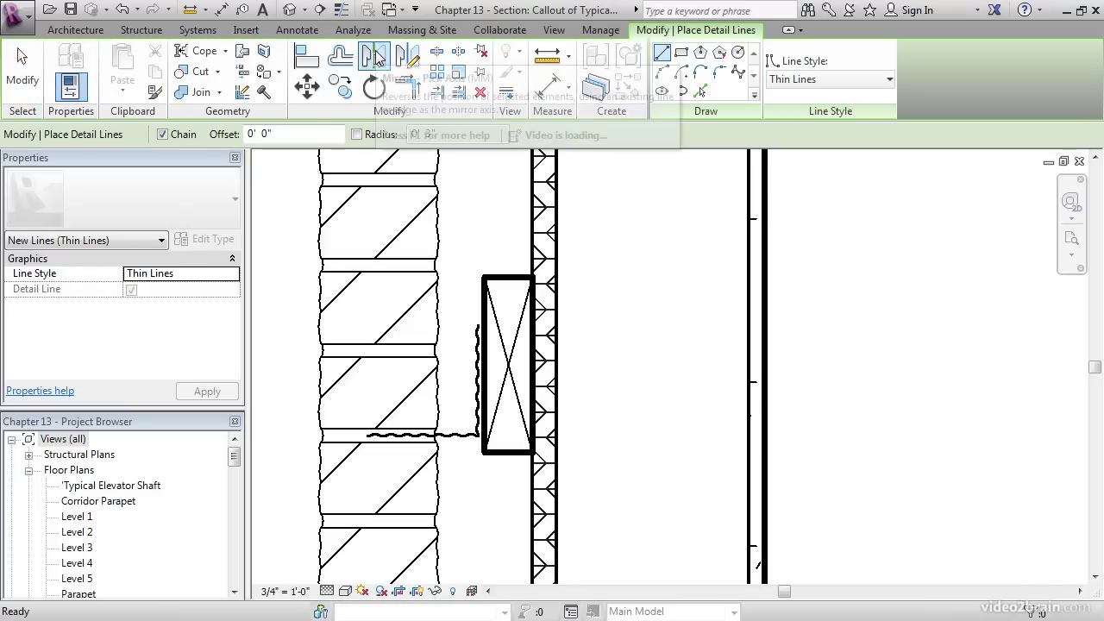
{"action": "left_click", "coordinate": [820, 80]}
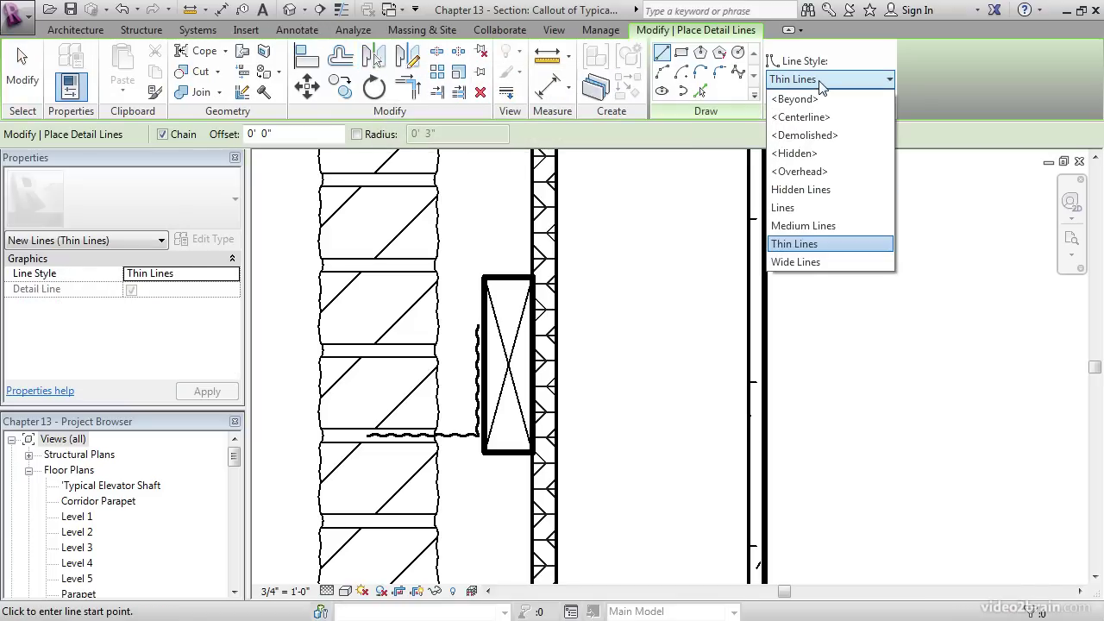
{"action": "left_click", "coordinate": [795, 261]}
{"action": "scroll", "coordinate": [462, 371], "scroll_direction": "up", "scroll_amount": 1}
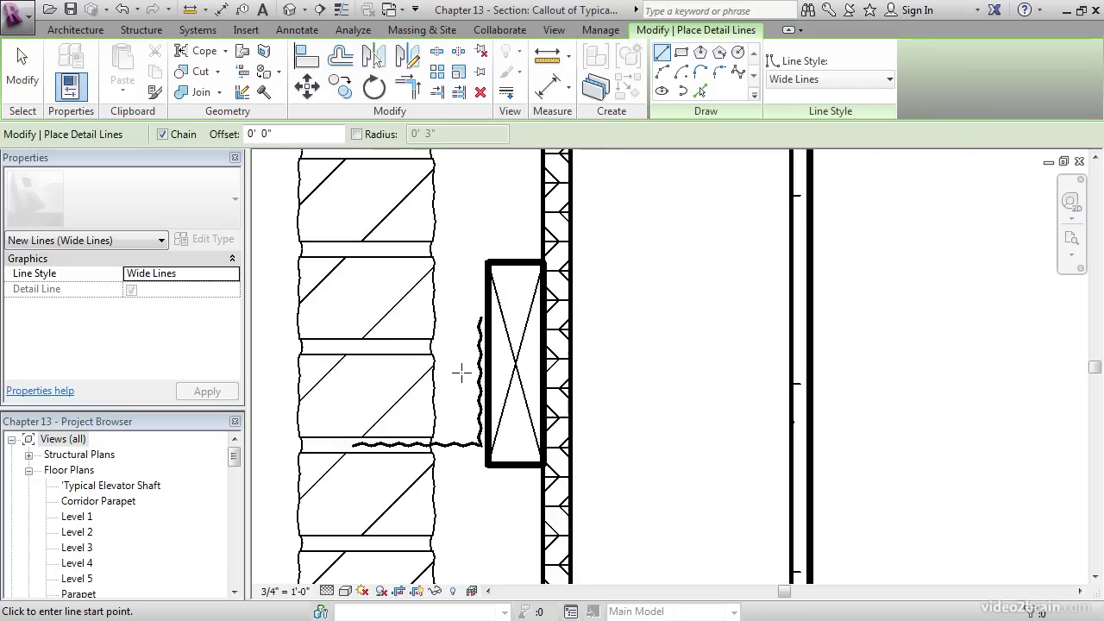
{"action": "scroll", "coordinate": [461, 372], "scroll_direction": "up", "scroll_amount": 1}
{"action": "left_click", "coordinate": [461, 372]}
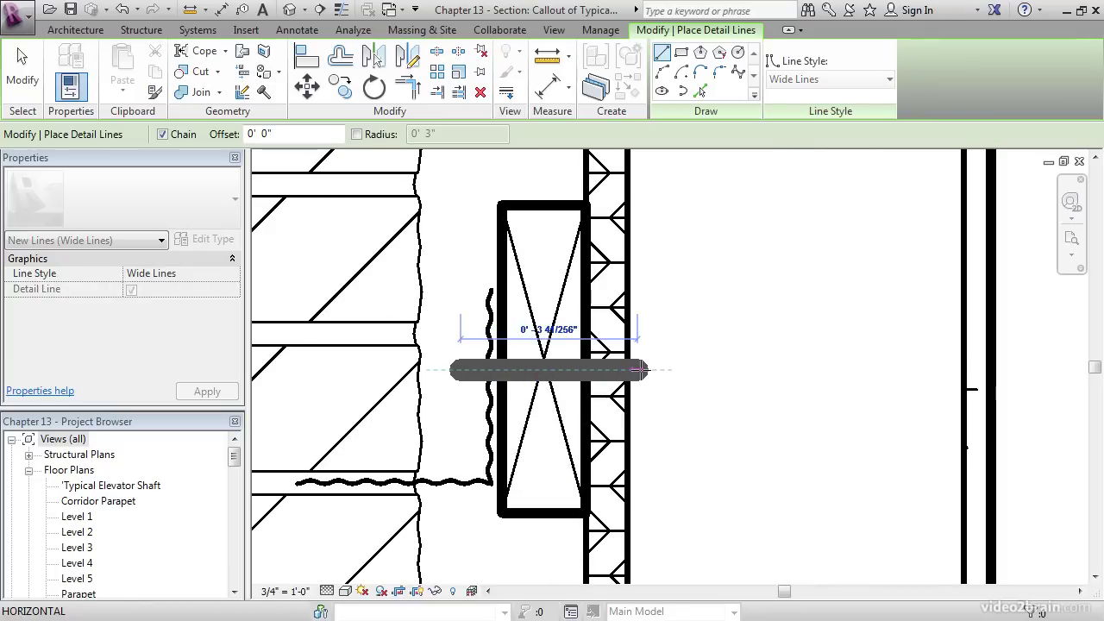
{"action": "left_click", "coordinate": [697, 370]}
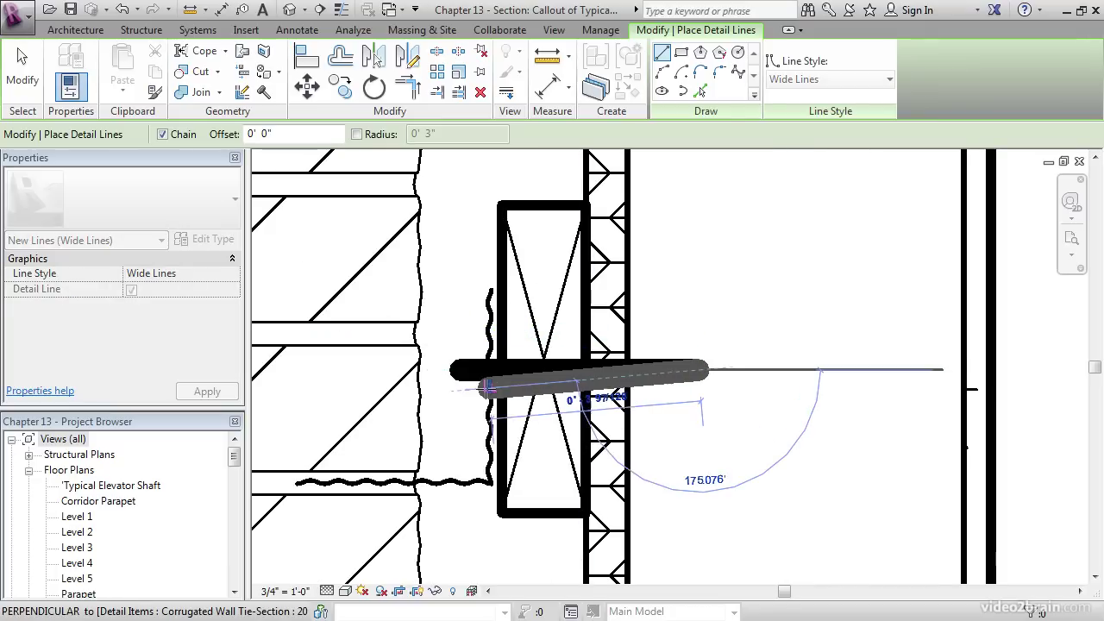
{"action": "key", "text": "Escape"}
{"action": "scroll", "coordinate": [468, 371], "scroll_direction": "up", "scroll_amount": 2}
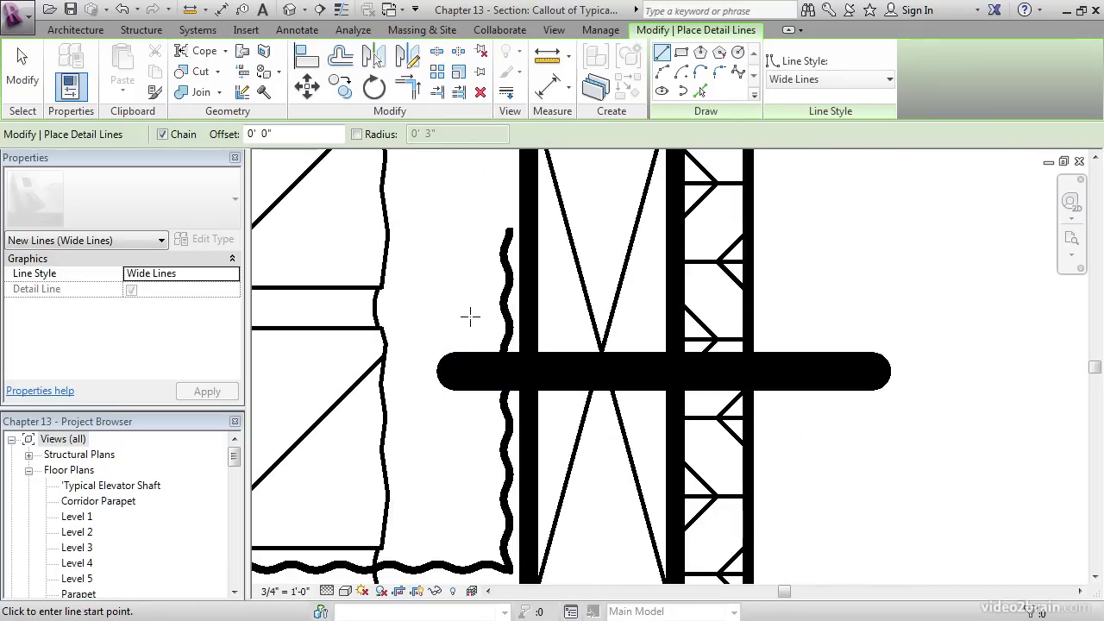
Draw a short Medium Lines vertical washer line at the bolt's left end.
{"action": "left_click", "coordinate": [802, 80]}
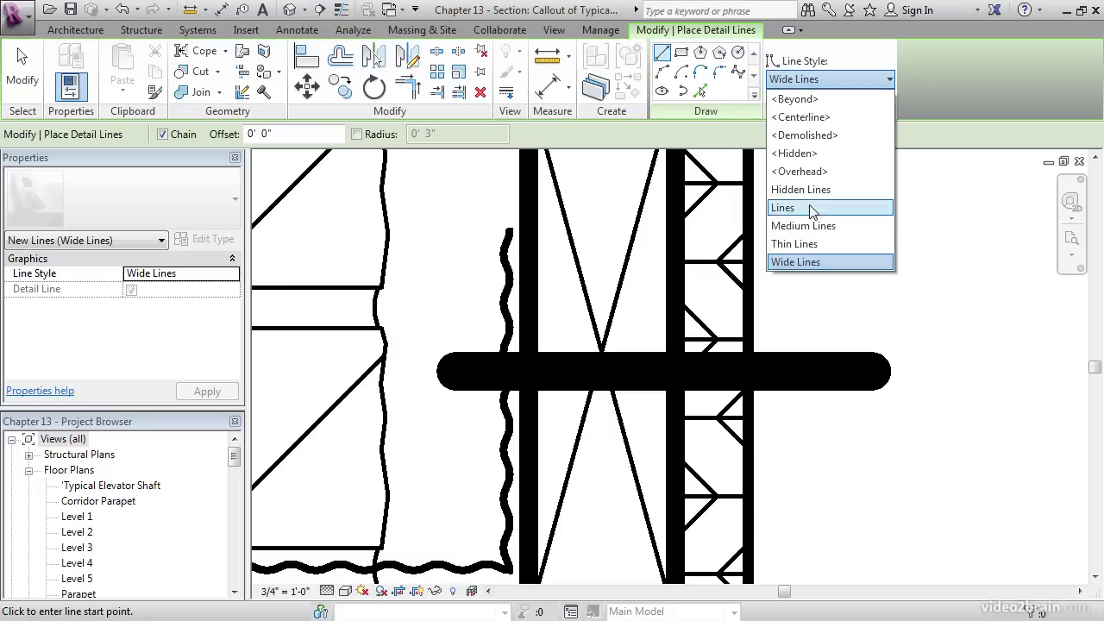
{"action": "left_click", "coordinate": [806, 228]}
{"action": "left_click", "coordinate": [472, 318]}
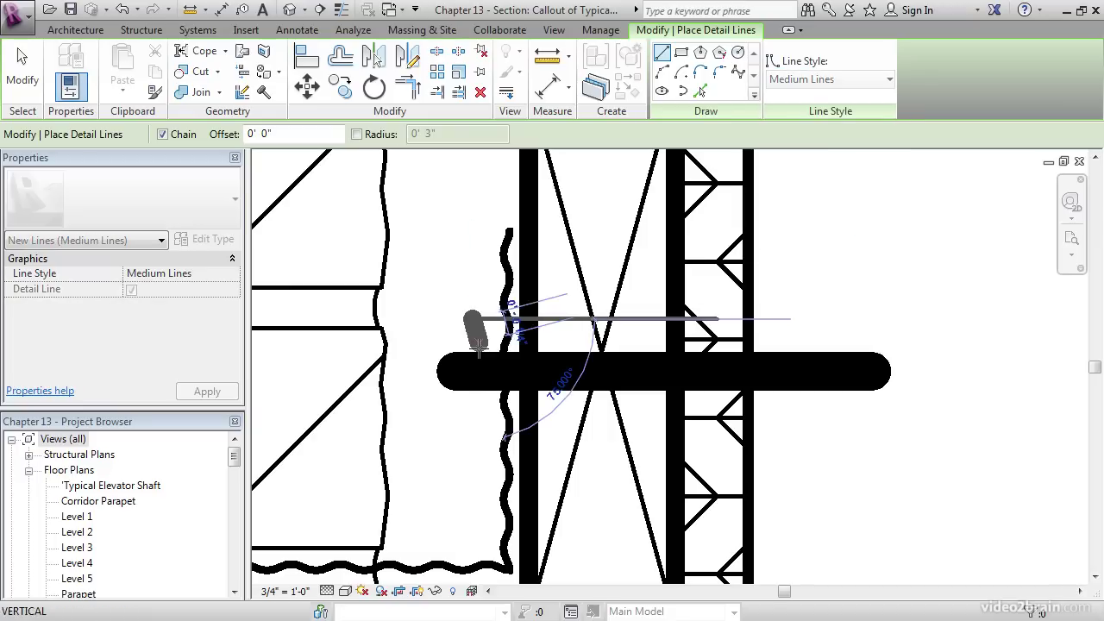
{"action": "left_click", "coordinate": [474, 436]}
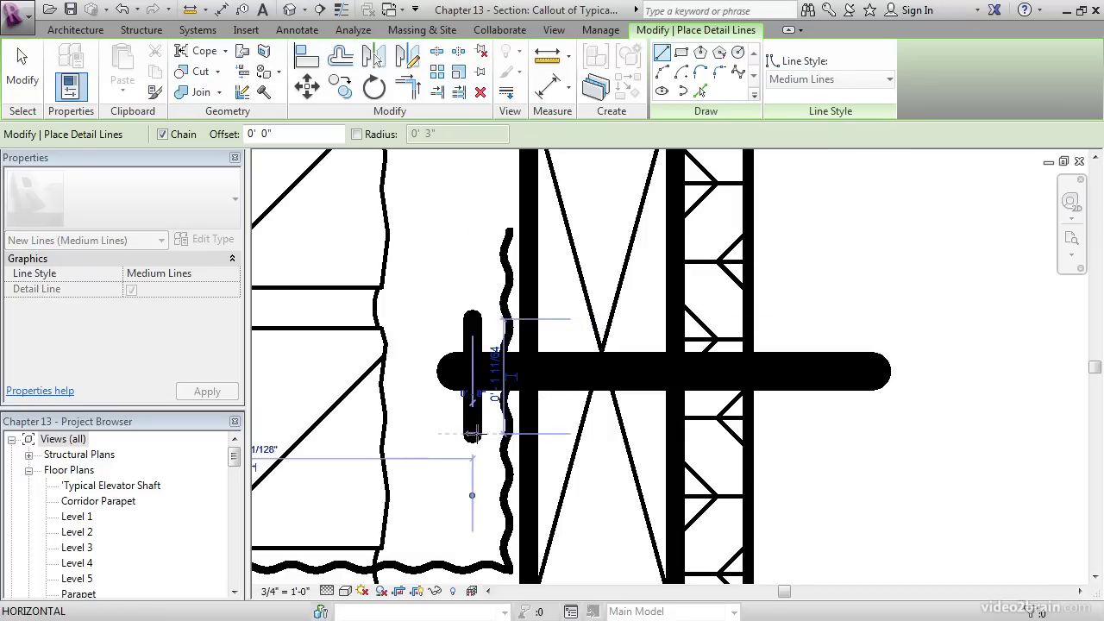
{"action": "key", "text": "Escape"}
{"action": "key", "text": "Escape"}
{"action": "scroll", "coordinate": [463, 254], "scroll_direction": "down", "scroll_amount": 1}
{"action": "scroll", "coordinate": [462, 253], "scroll_direction": "down", "scroll_amount": 4}
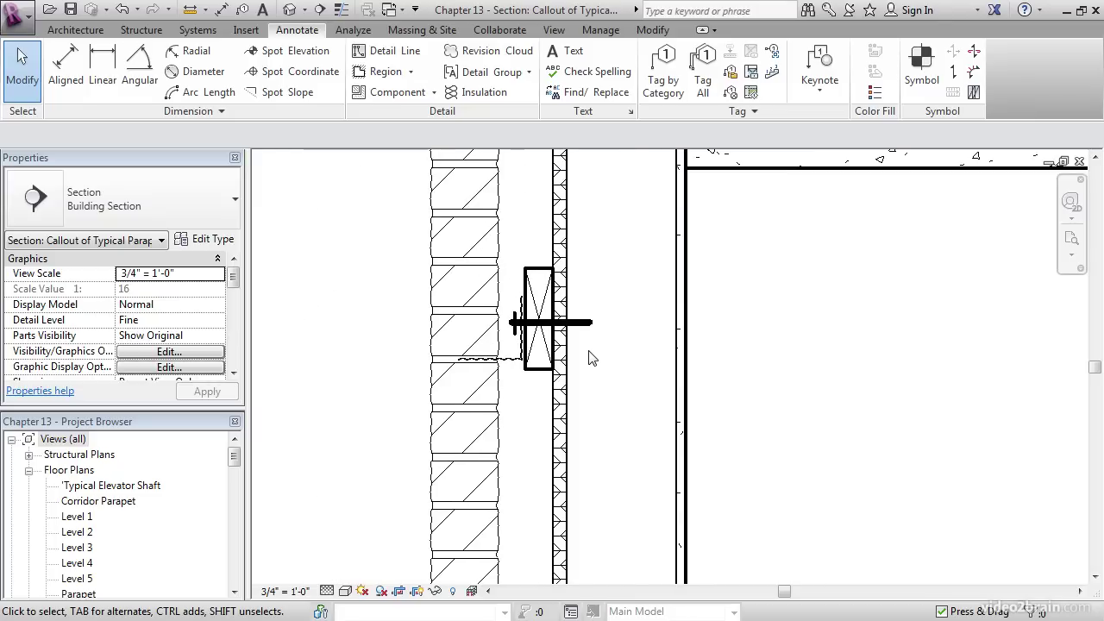
{"action": "scroll", "coordinate": [589, 356], "scroll_direction": "down", "scroll_amount": 3}
{"action": "middle_click_drag", "start_coordinate": [595, 308], "coordinate": [591, 393]}
{"action": "scroll", "coordinate": [587, 380], "scroll_direction": "up", "scroll_amount": 4}
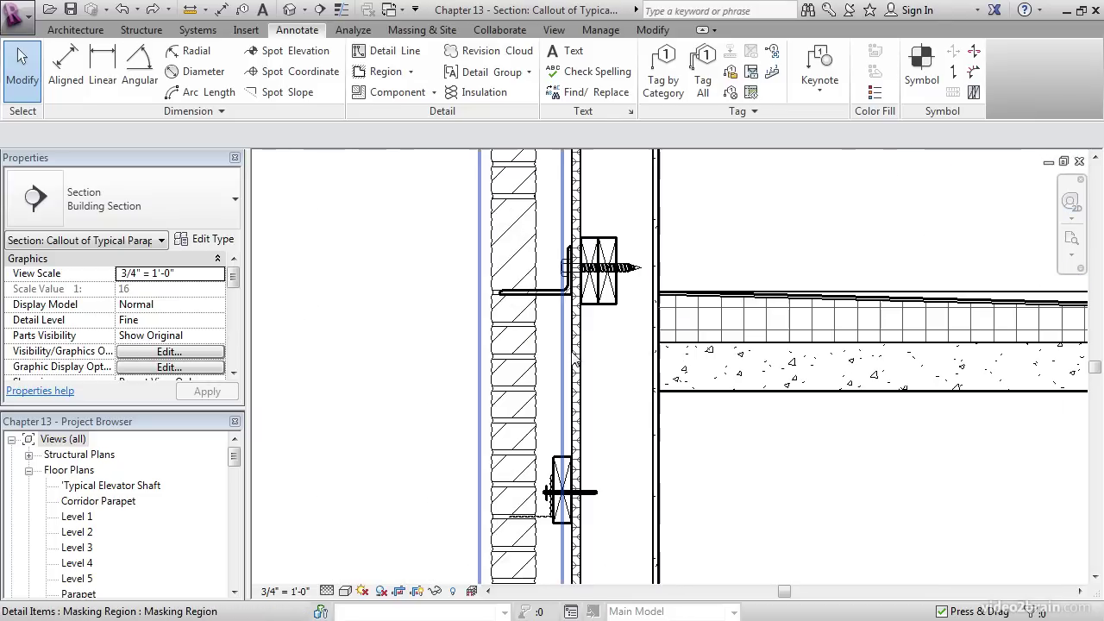
{"action": "scroll", "coordinate": [583, 366], "scroll_direction": "up", "scroll_amount": 5}
{"action": "scroll", "coordinate": [604, 365], "scroll_direction": "down", "scroll_amount": 5}
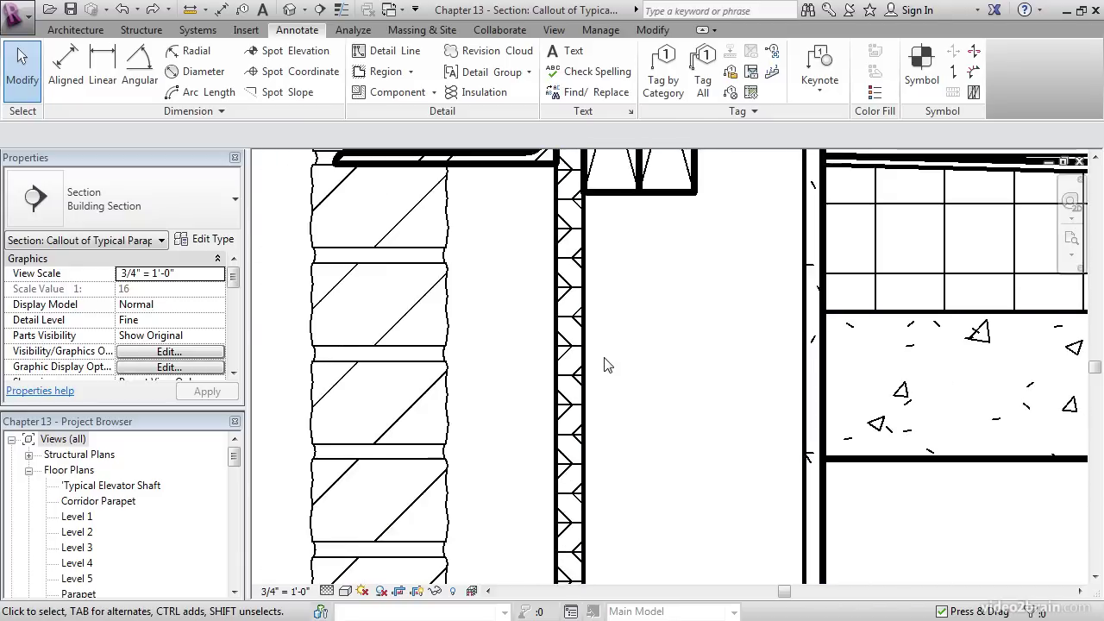
{"action": "middle_click_drag", "start_coordinate": [620, 340], "coordinate": [602, 423]}
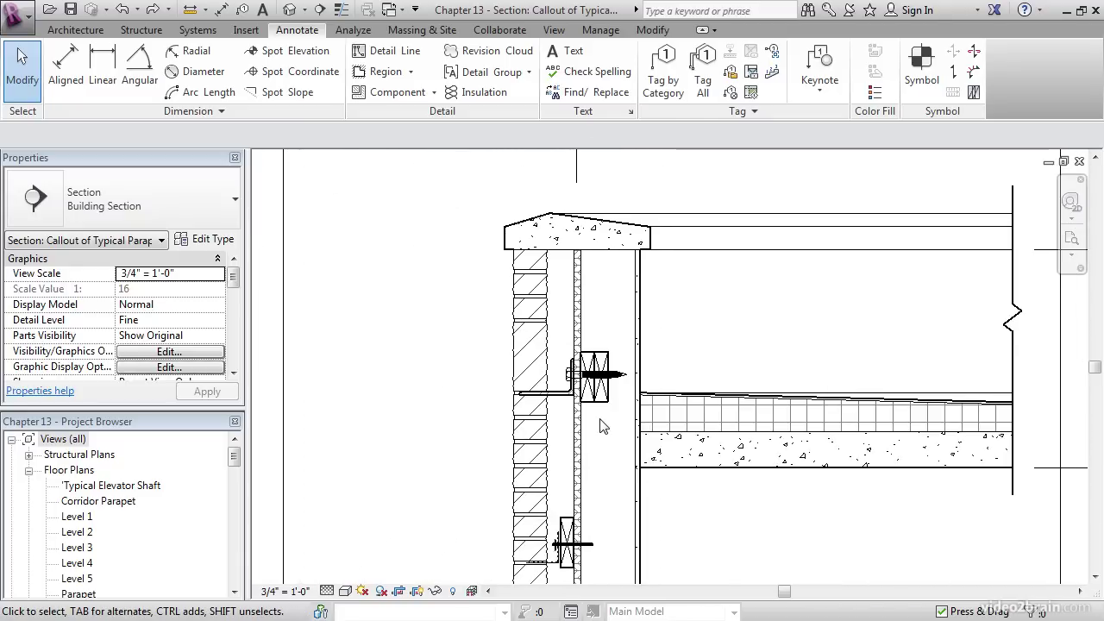
{"action": "scroll", "coordinate": [602, 295], "scroll_direction": "up", "scroll_amount": 3}
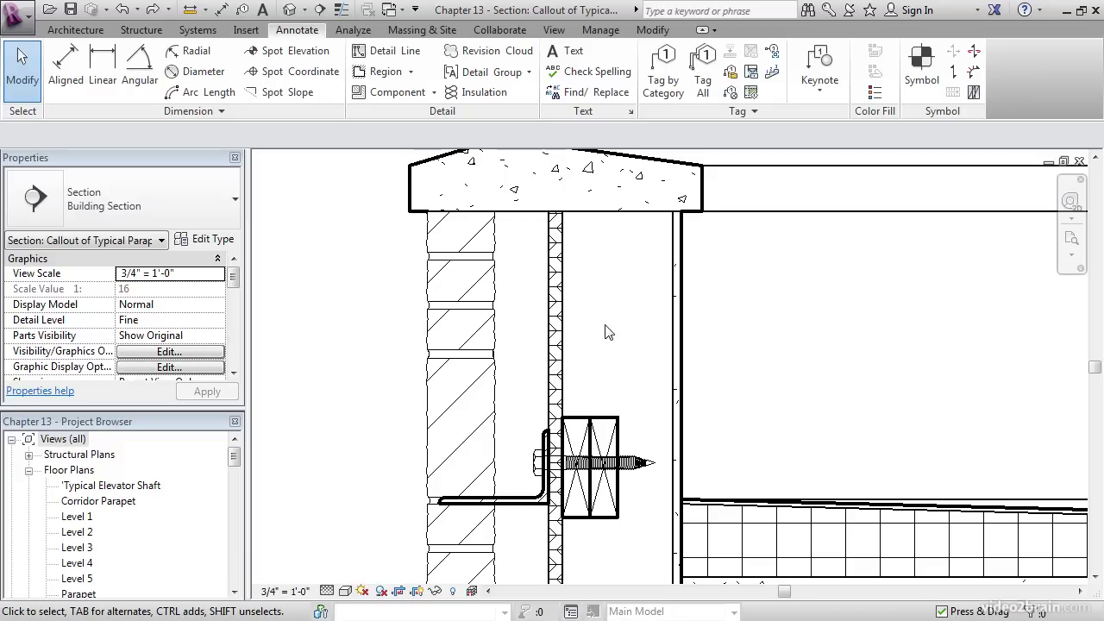
{"action": "middle_click_drag", "start_coordinate": [608, 333], "coordinate": [619, 357]}
{"action": "scroll", "coordinate": [604, 358], "scroll_direction": "up", "scroll_amount": 3}
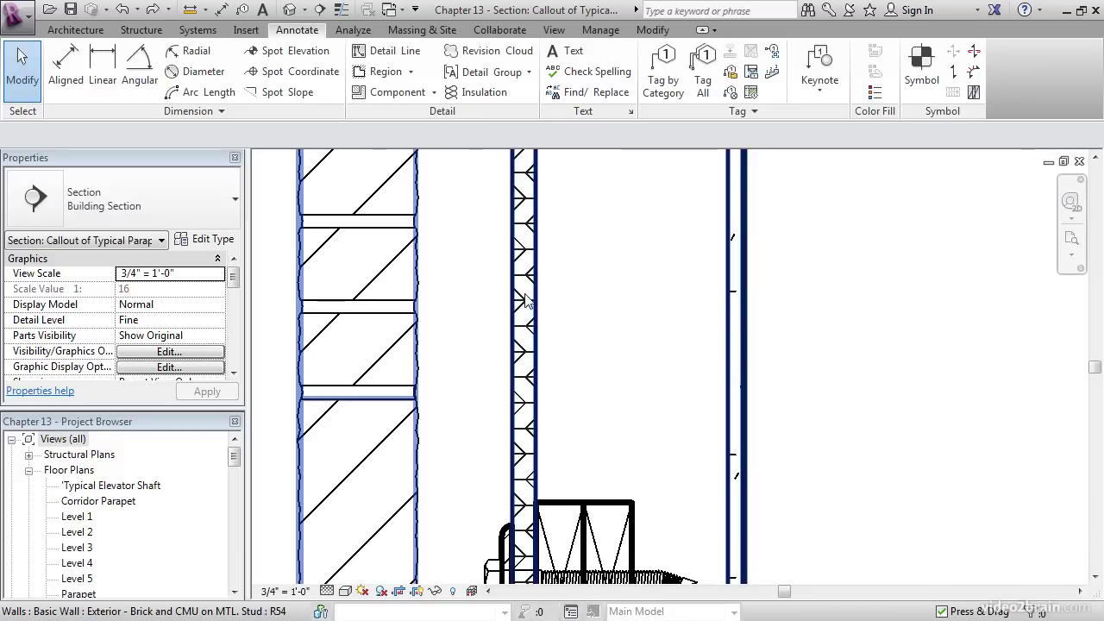
{"action": "scroll", "coordinate": [541, 337], "scroll_direction": "down", "scroll_amount": 3}
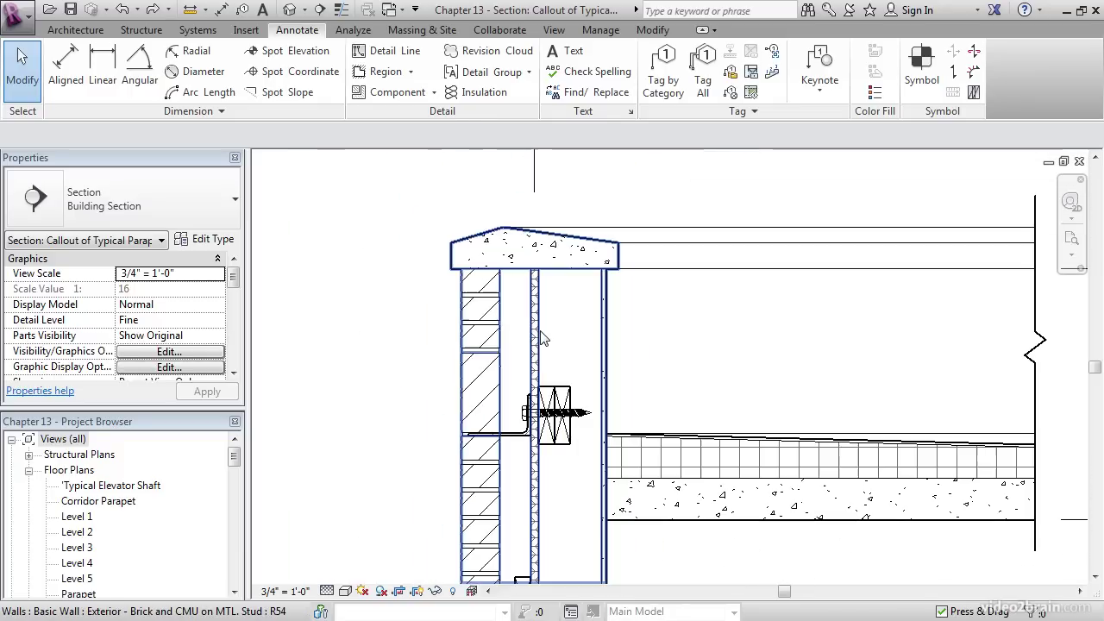
{"action": "middle_click_drag", "start_coordinate": [544, 498], "coordinate": [543, 384]}
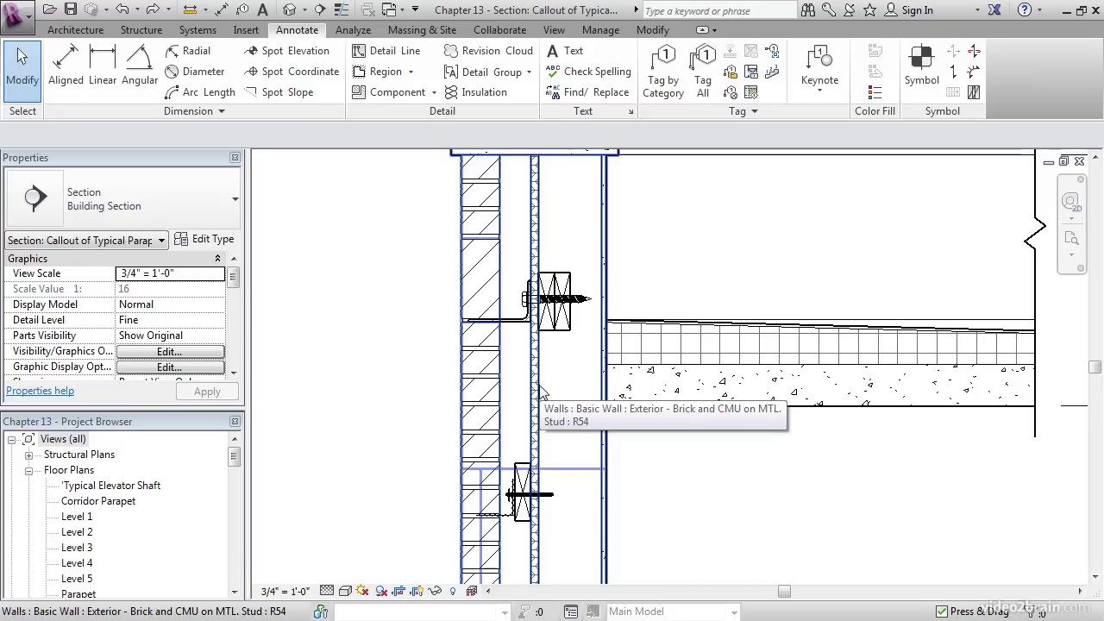
Edit the exterior wall type's structure and browse the Plywood, Sheathing layer's material.
{"action": "middle_click_drag", "start_coordinate": [587, 424], "coordinate": [574, 414]}
{"action": "scroll", "coordinate": [569, 410], "scroll_direction": "up", "scroll_amount": 1}
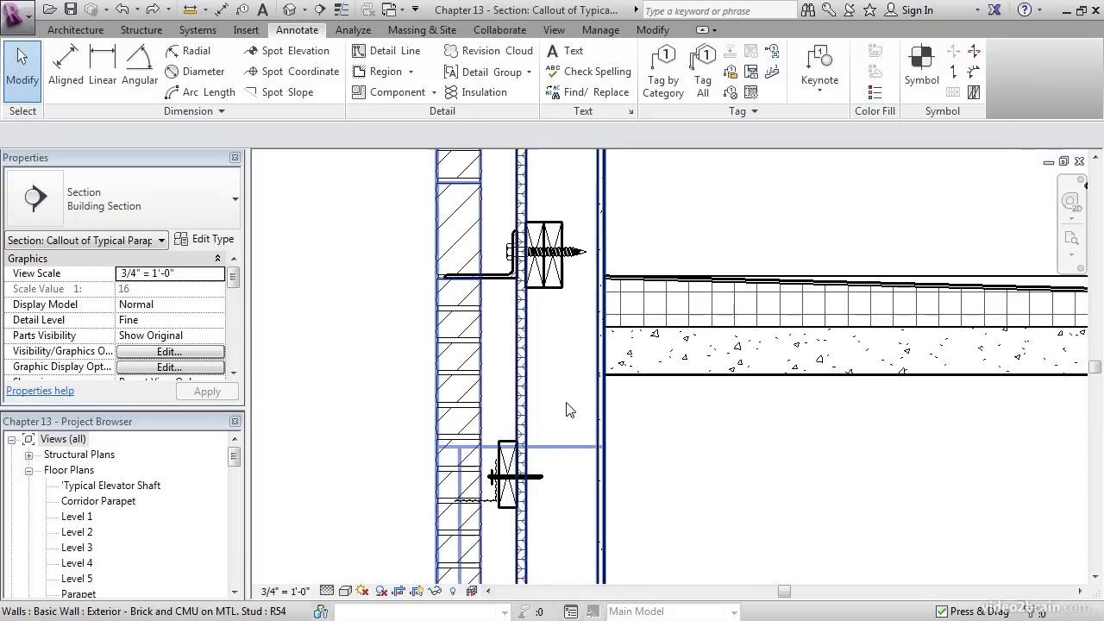
{"action": "left_click", "coordinate": [568, 410]}
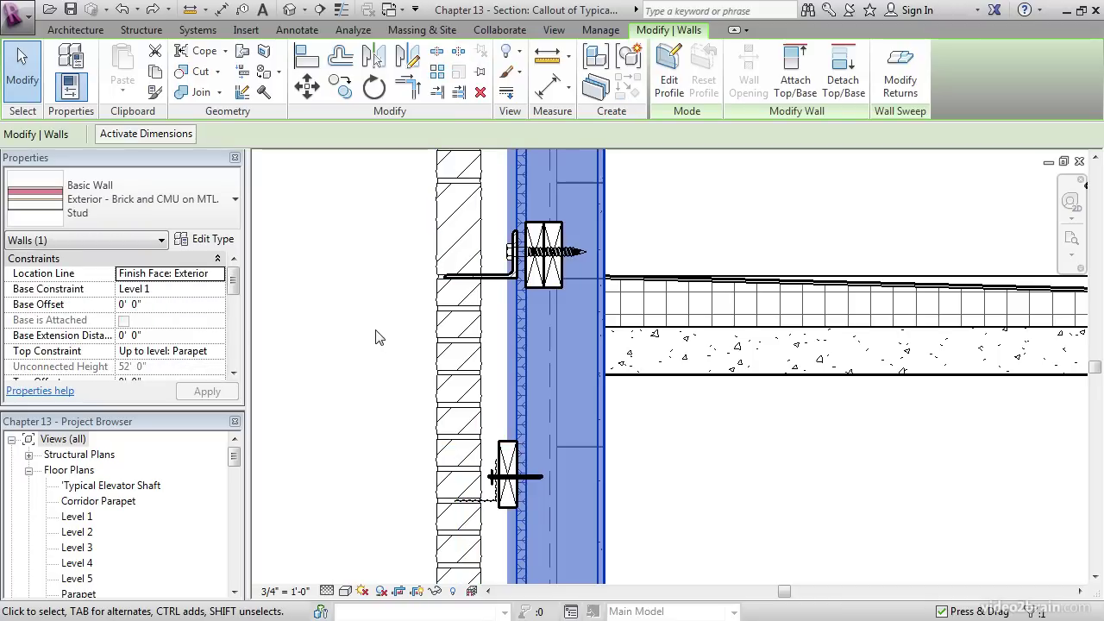
{"action": "left_click", "coordinate": [212, 239]}
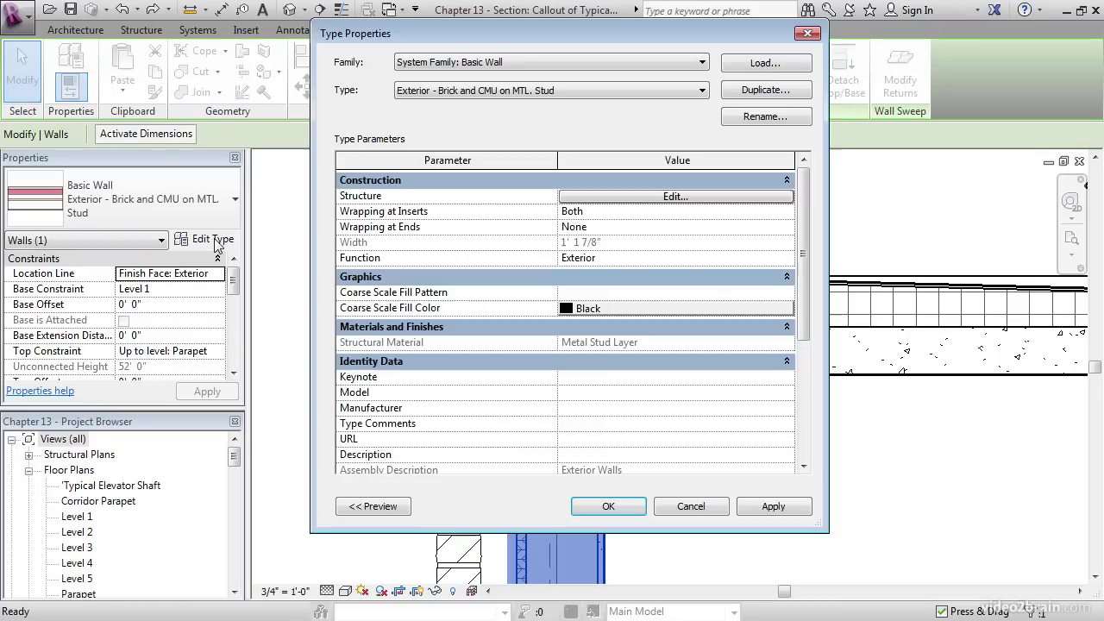
{"action": "left_click", "coordinate": [628, 196]}
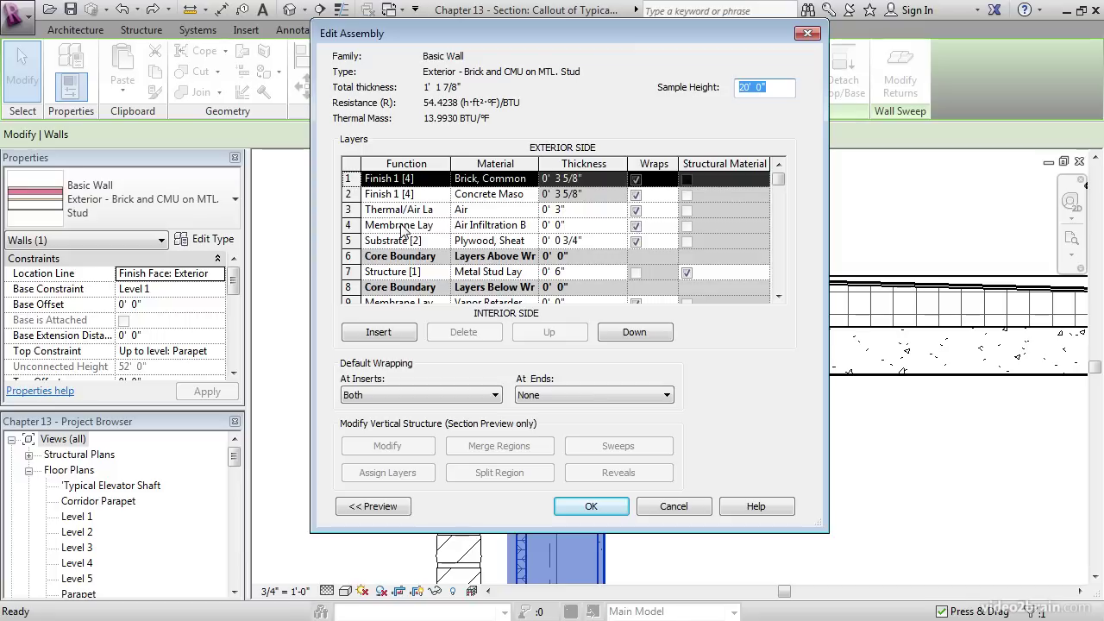
{"action": "left_click", "coordinate": [474, 247]}
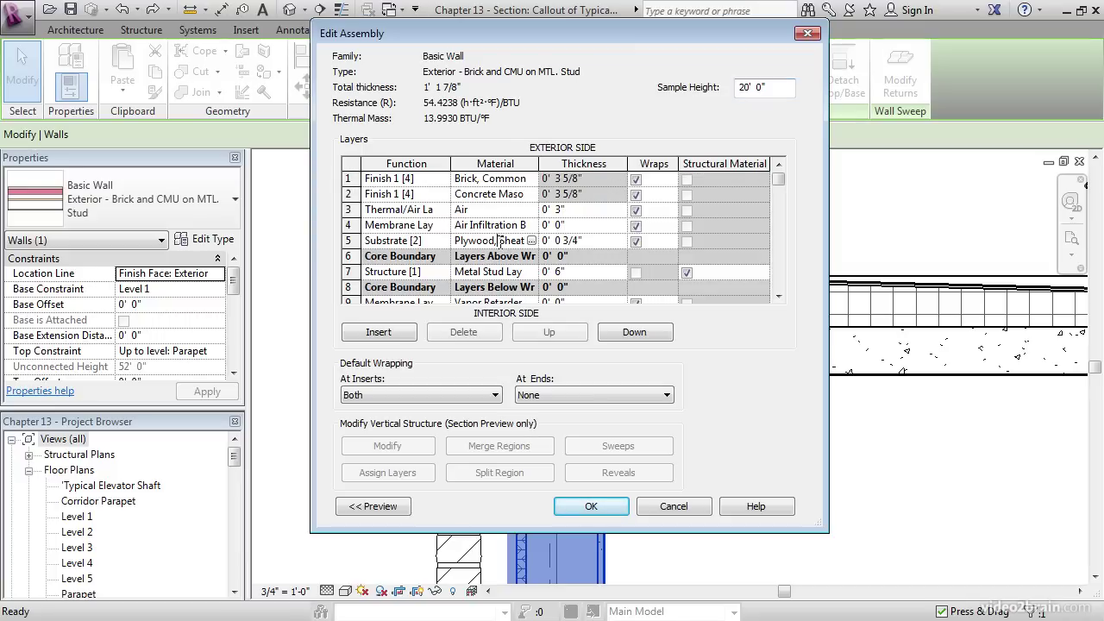
{"action": "double_click", "coordinate": [505, 241]}
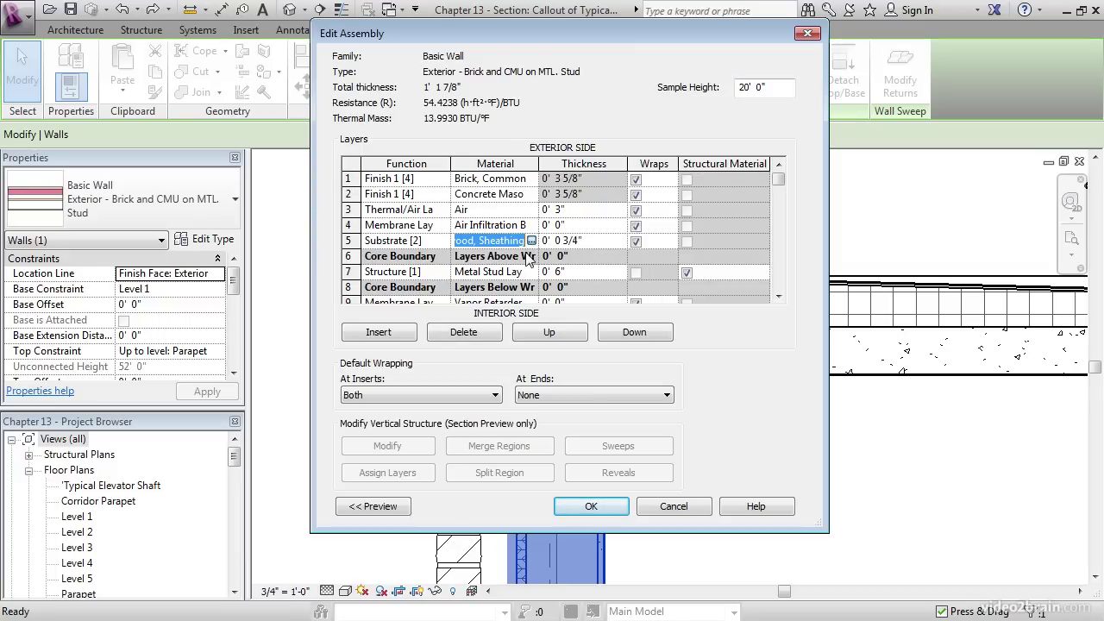
{"action": "left_click", "coordinate": [531, 241]}
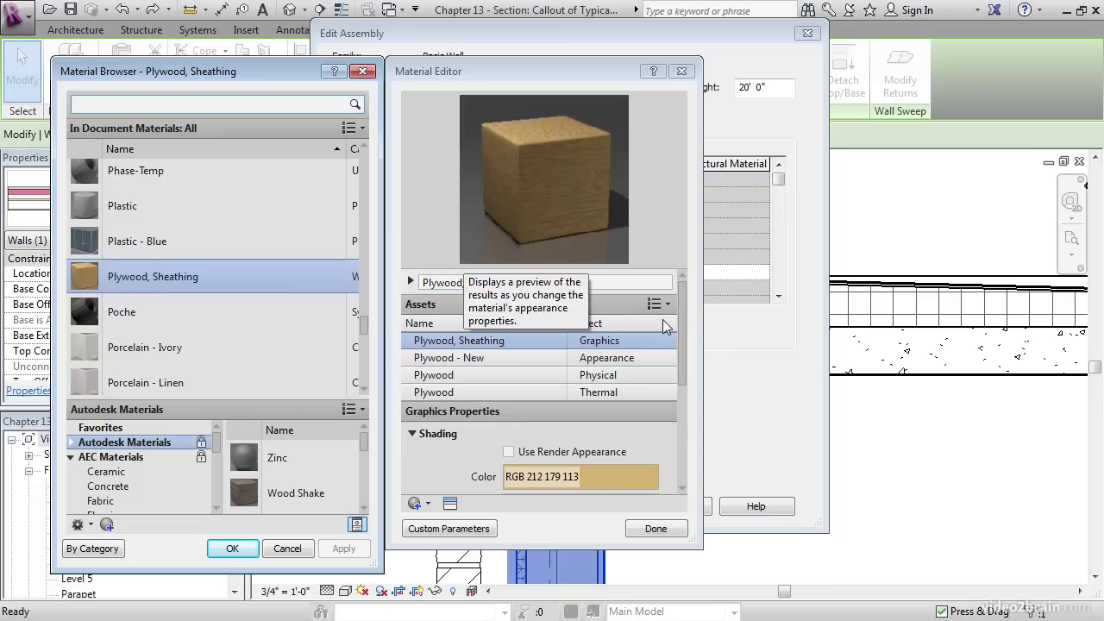
Set the Plywood cut pattern orientation to Align with element and keep it as the cut pattern.
{"action": "left_click_drag", "start_coordinate": [680, 327], "coordinate": [699, 411]}
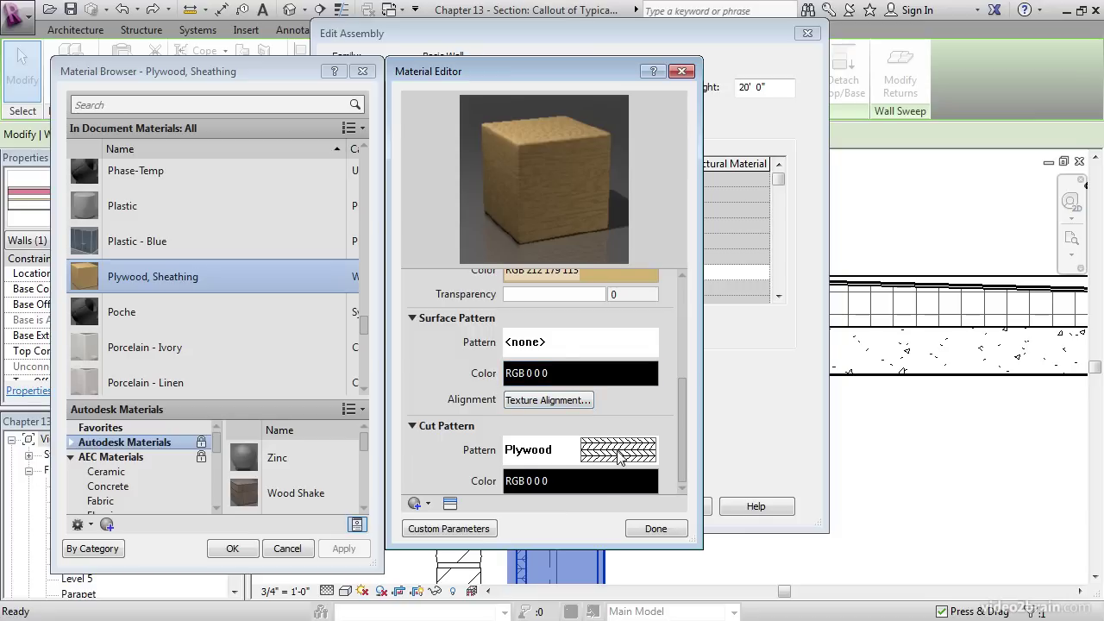
{"action": "left_click", "coordinate": [595, 449]}
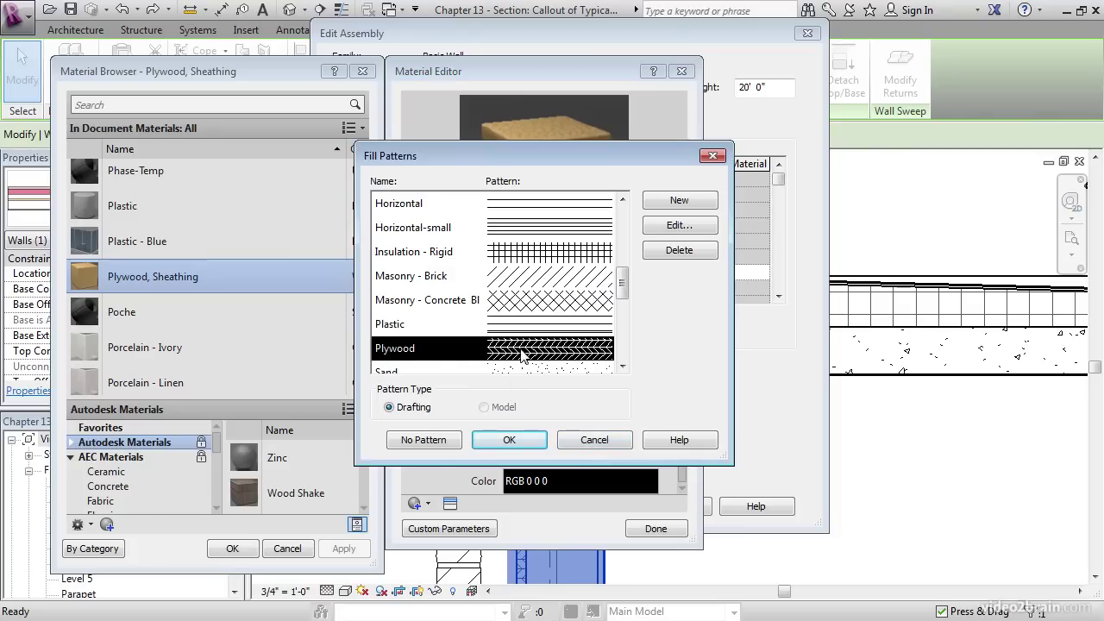
{"action": "left_click", "coordinate": [690, 227]}
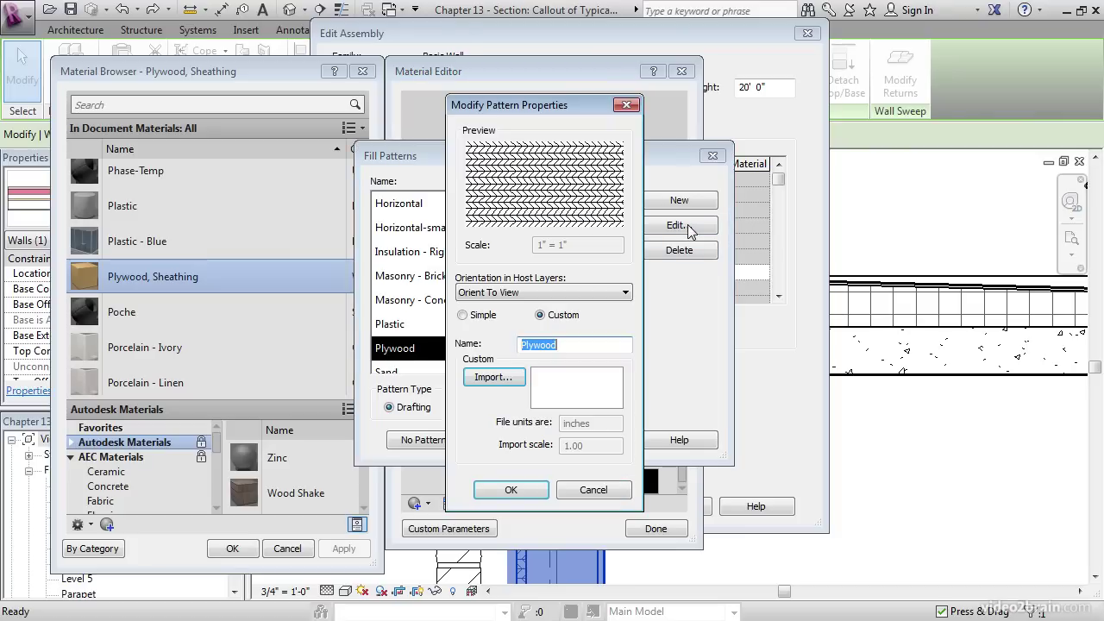
{"action": "left_click", "coordinate": [557, 291]}
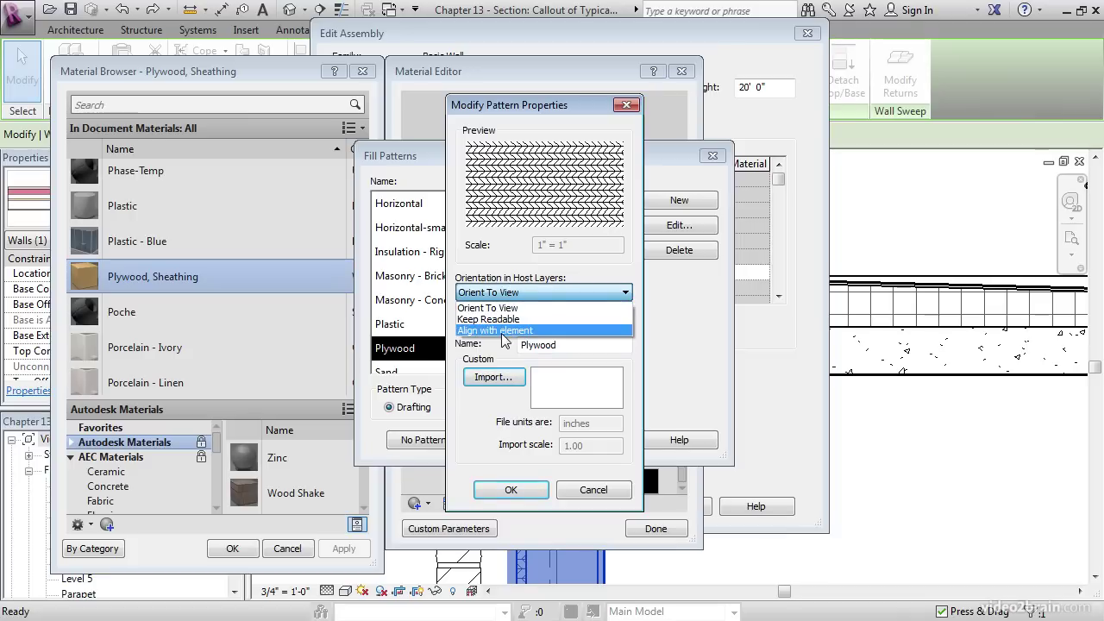
{"action": "left_click", "coordinate": [505, 332]}
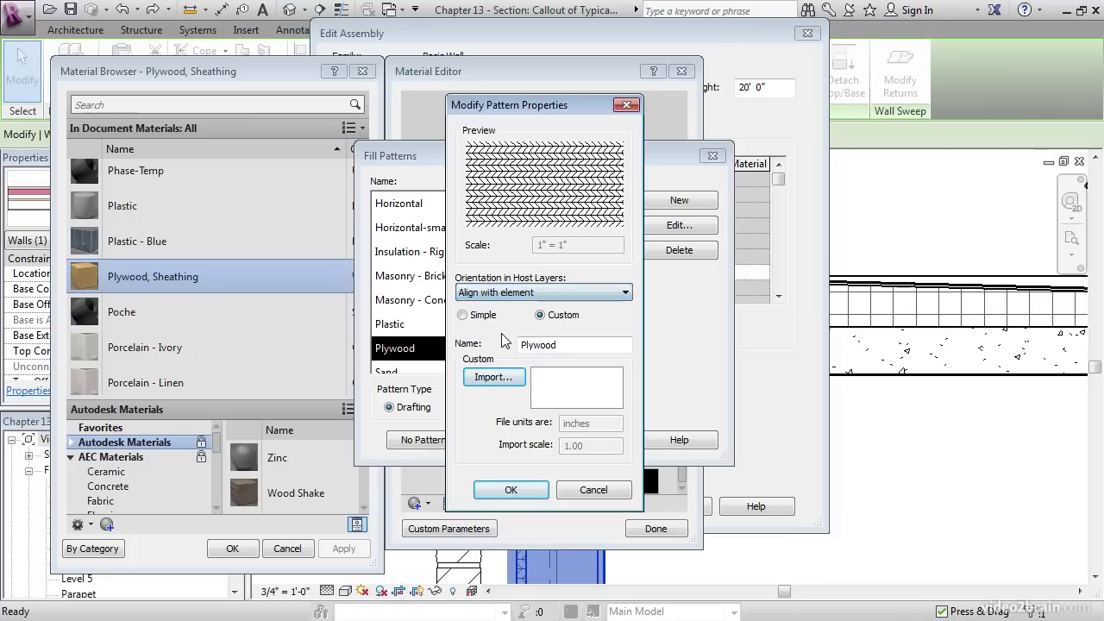
{"action": "left_click", "coordinate": [511, 490]}
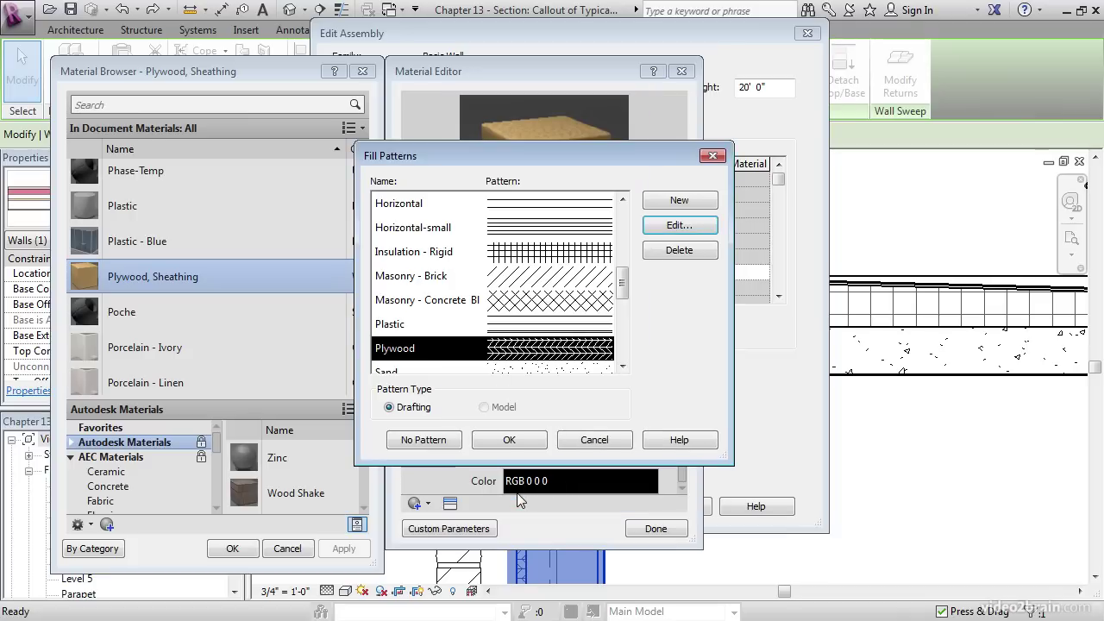
{"action": "left_click", "coordinate": [511, 441]}
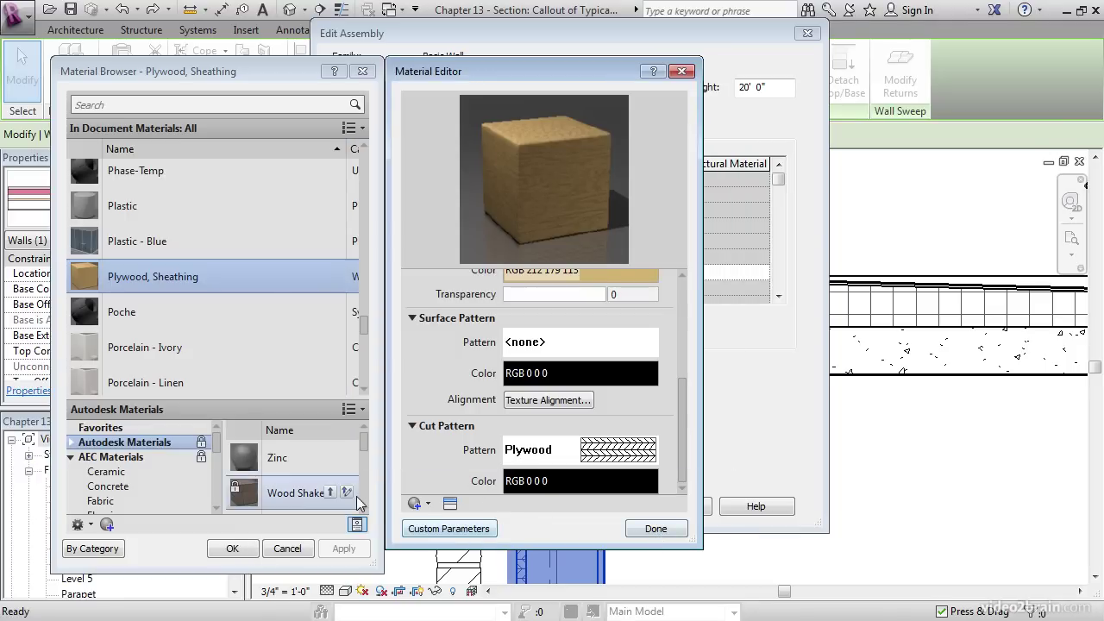
Accept the material changes and confirm the wall layer assembly.
{"action": "scroll", "coordinate": [356, 496], "scroll_direction": "down", "scroll_amount": 1}
{"action": "left_click", "coordinate": [233, 550]}
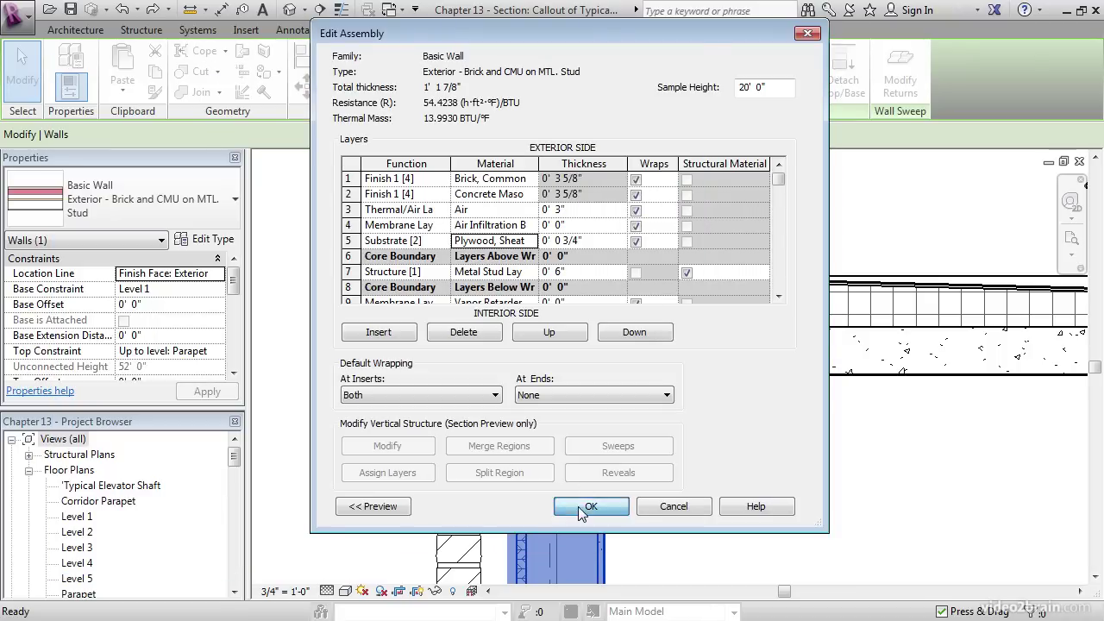
{"action": "left_click", "coordinate": [579, 507]}
{"action": "left_click", "coordinate": [606, 508]}
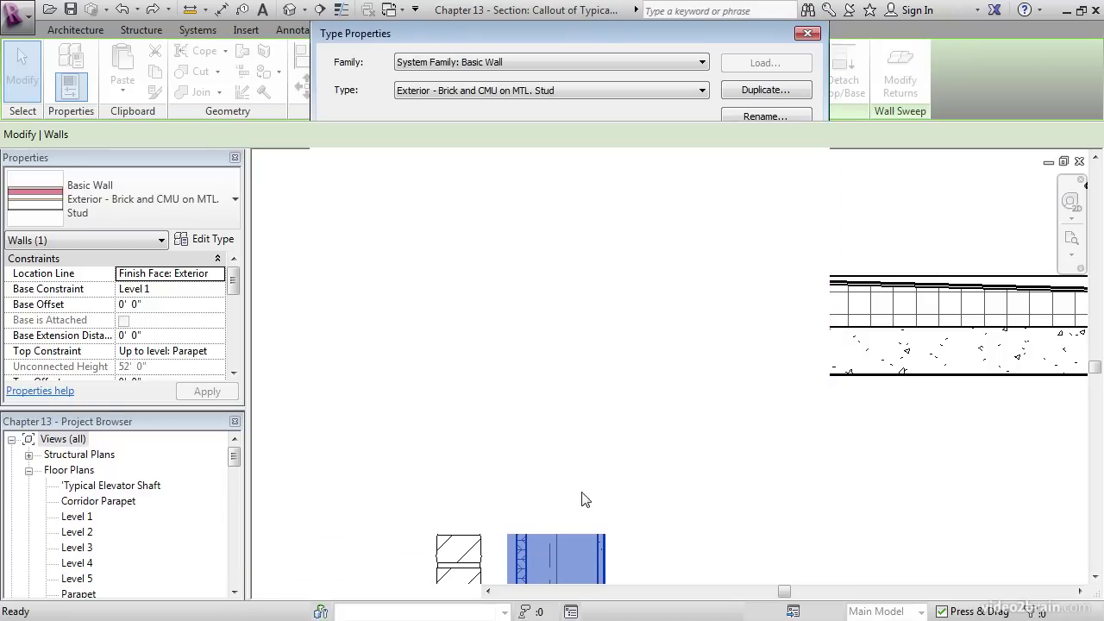
{"action": "left_click", "coordinate": [705, 490]}
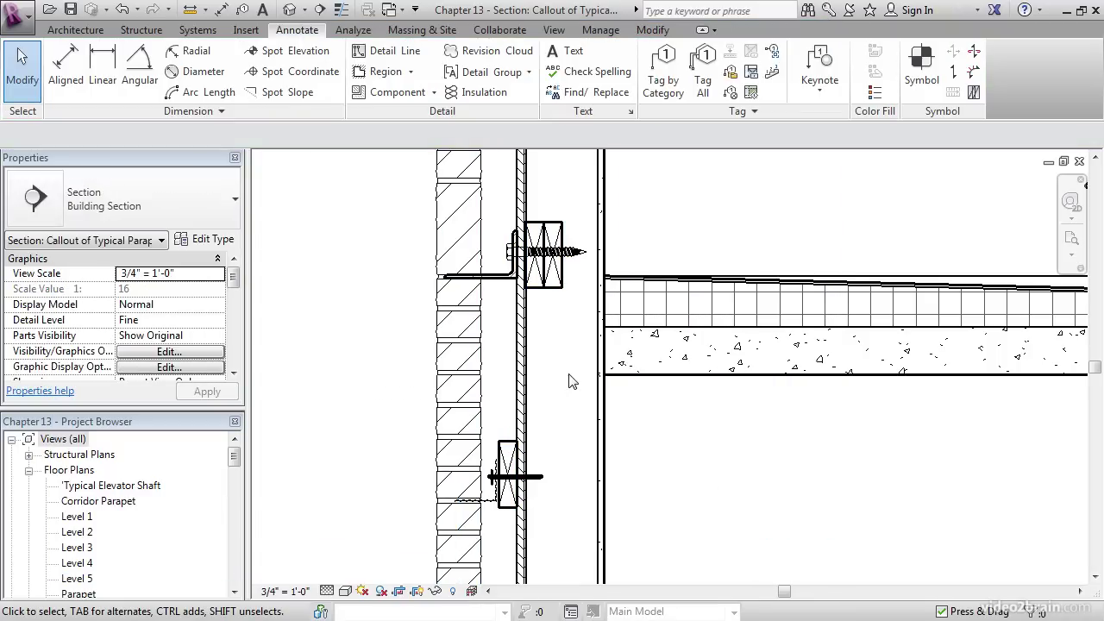
{"action": "middle_click_drag", "start_coordinate": [572, 379], "coordinate": [572, 429]}
{"action": "scroll", "coordinate": [531, 433], "scroll_direction": "up", "scroll_amount": 2}
{"action": "scroll", "coordinate": [531, 434], "scroll_direction": "down", "scroll_amount": 5}
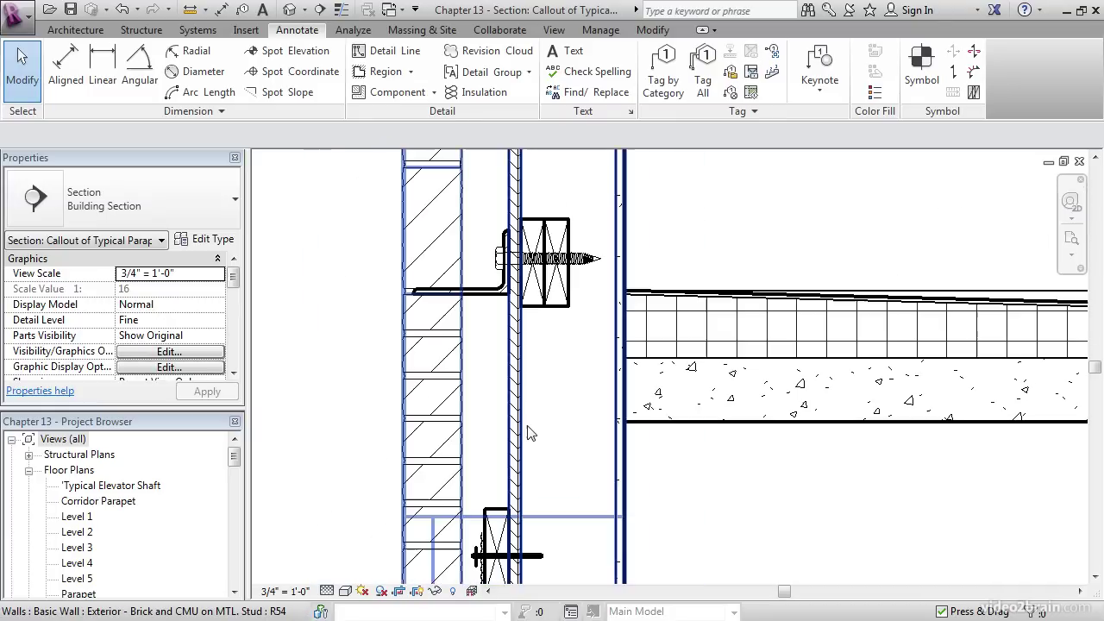
{"action": "middle_click_drag", "start_coordinate": [540, 432], "coordinate": [578, 432]}
{"action": "scroll", "coordinate": [569, 406], "scroll_direction": "down", "scroll_amount": 1}
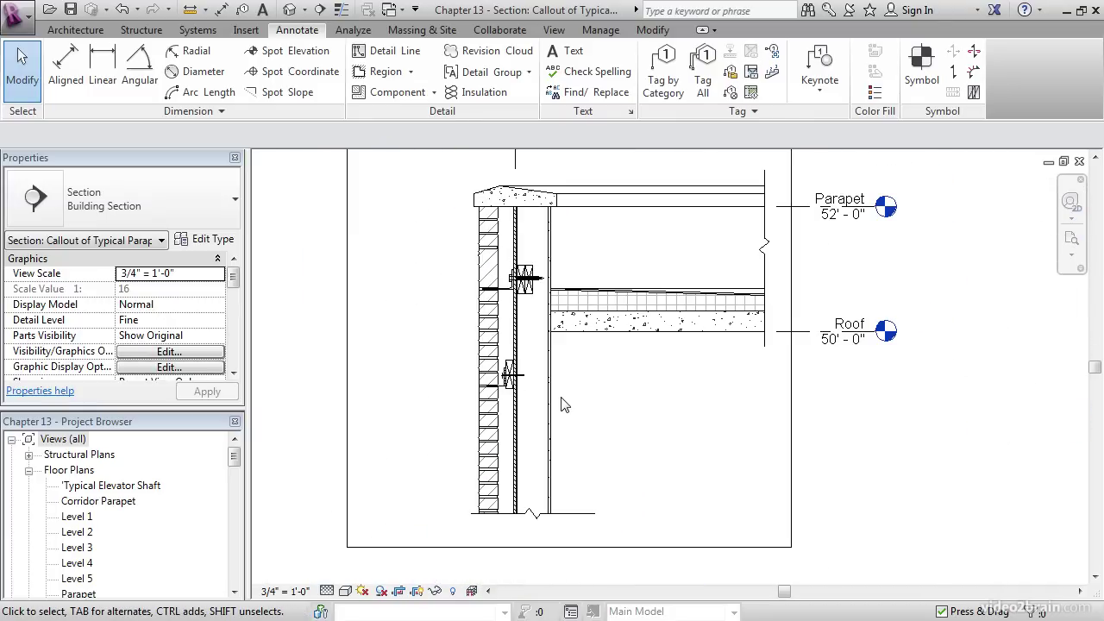
{"action": "middle_click_drag", "start_coordinate": [566, 380], "coordinate": [648, 429]}
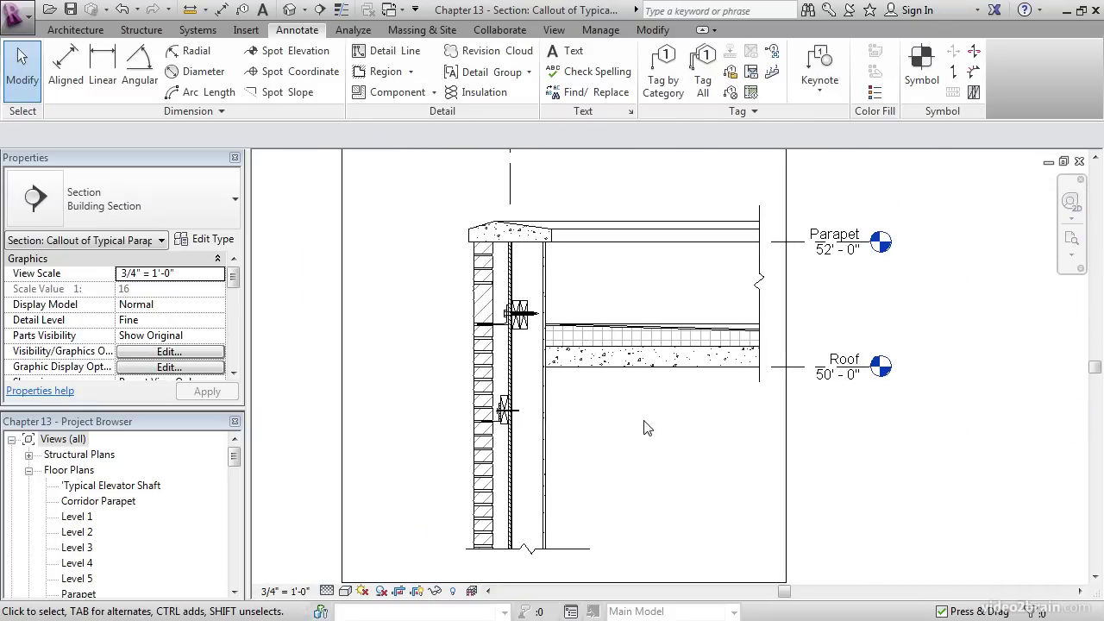
{"action": "scroll", "coordinate": [579, 400], "scroll_direction": "up", "scroll_amount": 5}
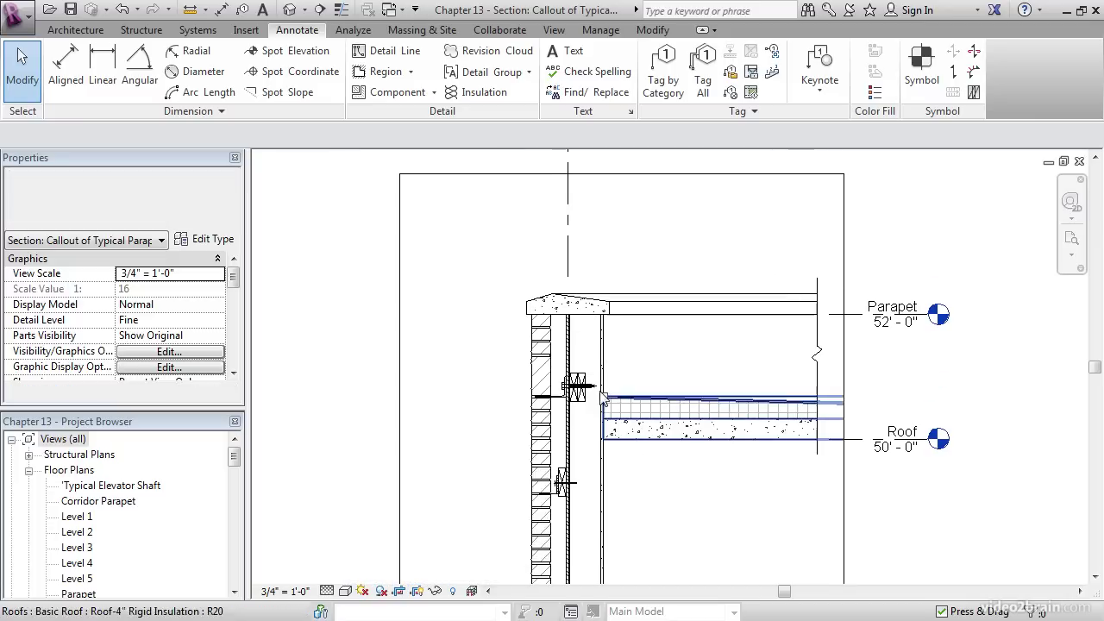
{"action": "scroll", "coordinate": [584, 383], "scroll_direction": "up", "scroll_amount": 2}
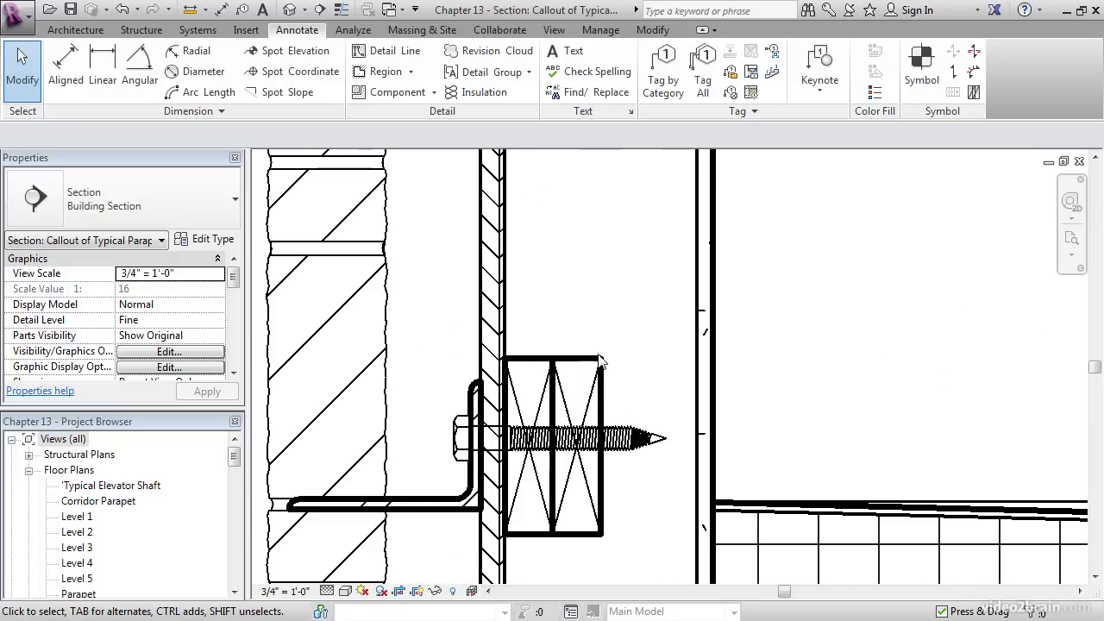
{"action": "scroll", "coordinate": [513, 345], "scroll_direction": "down", "scroll_amount": 5}
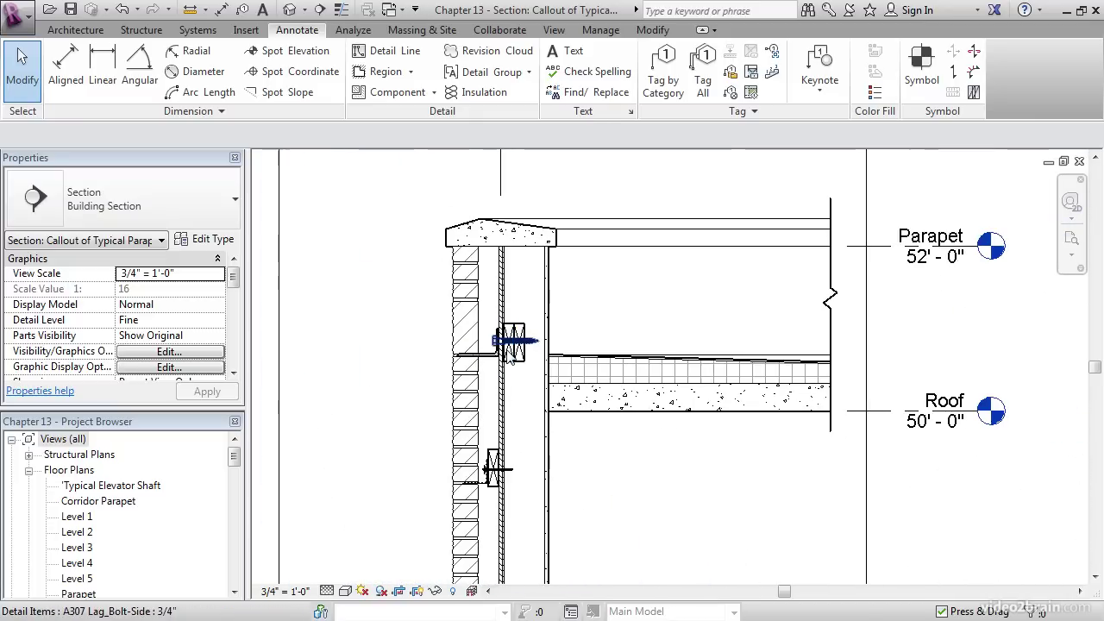
{"action": "middle_click_drag", "start_coordinate": [515, 349], "coordinate": [500, 272]}
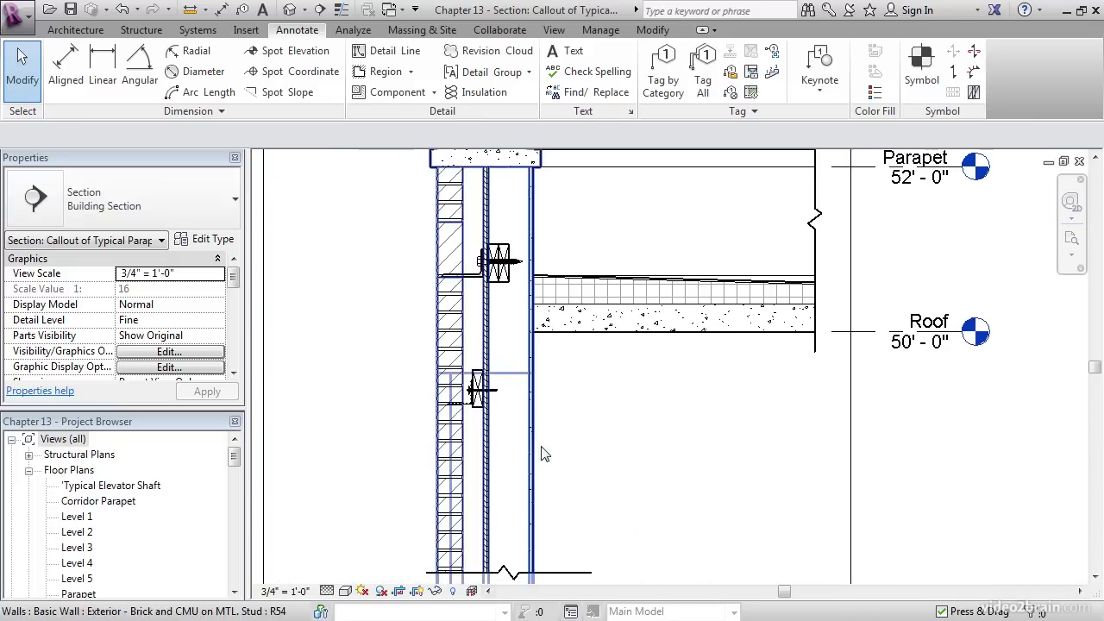
{"action": "middle_click_drag", "start_coordinate": [508, 310], "coordinate": [508, 380]}
{"action": "scroll", "coordinate": [553, 388], "scroll_direction": "up", "scroll_amount": 5}
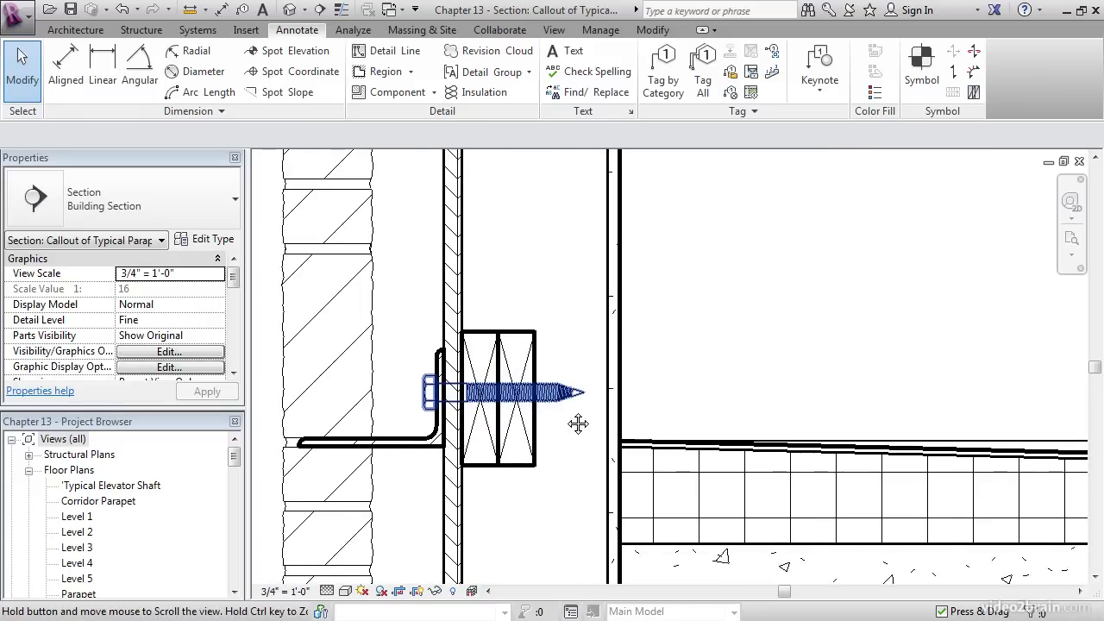
{"action": "middle_click_drag", "start_coordinate": [510, 311], "coordinate": [532, 311]}
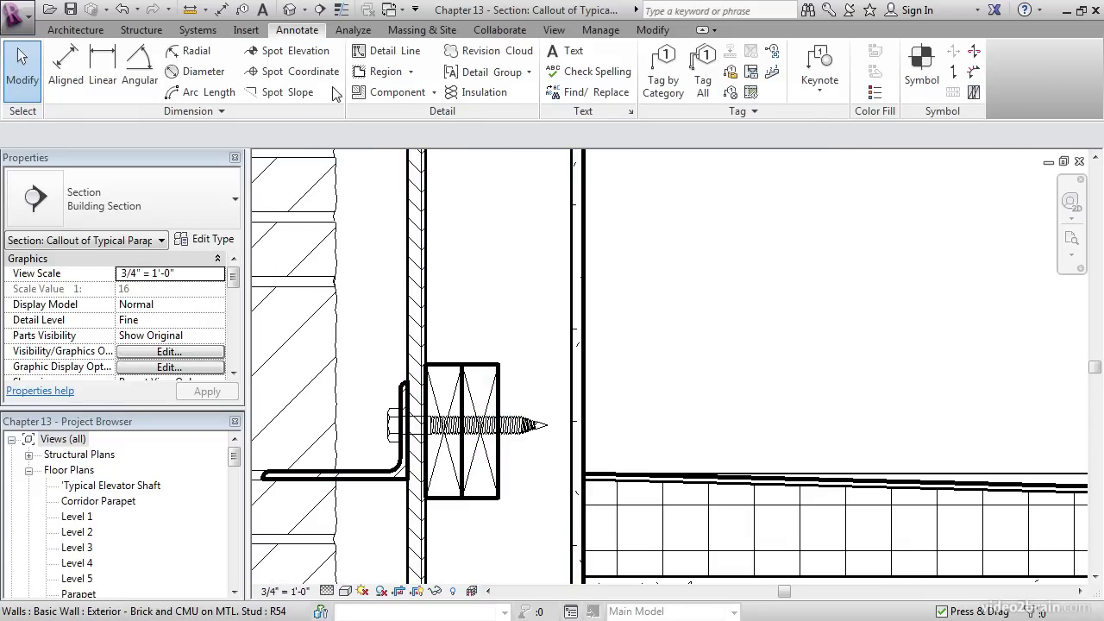
Draw a Medium Lines detail line across the top of the blocking to the wall.
{"action": "left_click", "coordinate": [385, 50]}
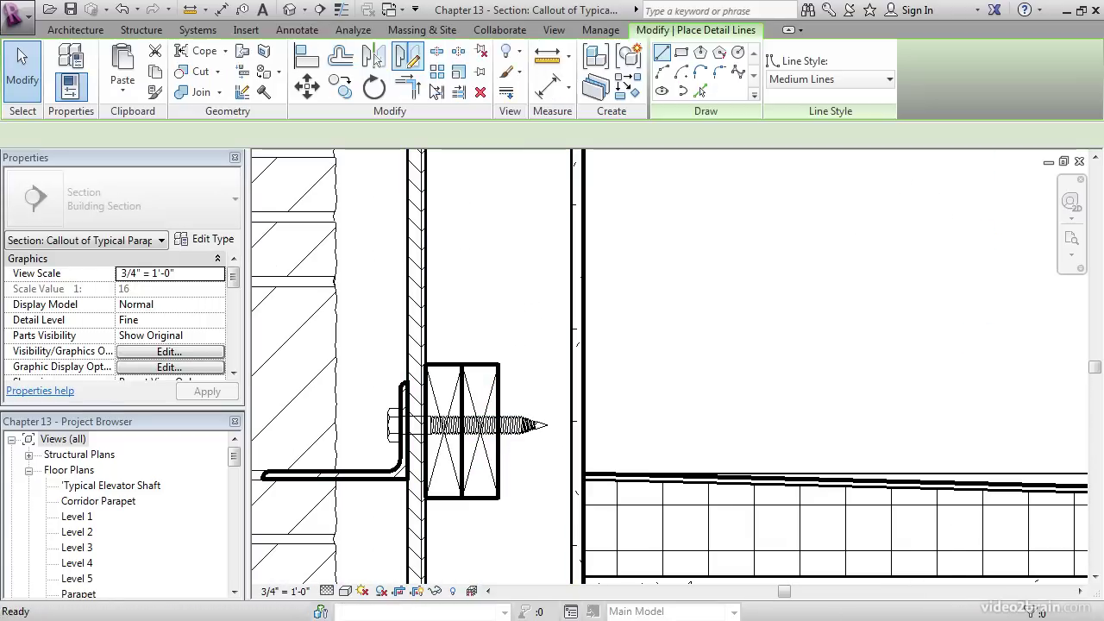
{"action": "left_click", "coordinate": [853, 80]}
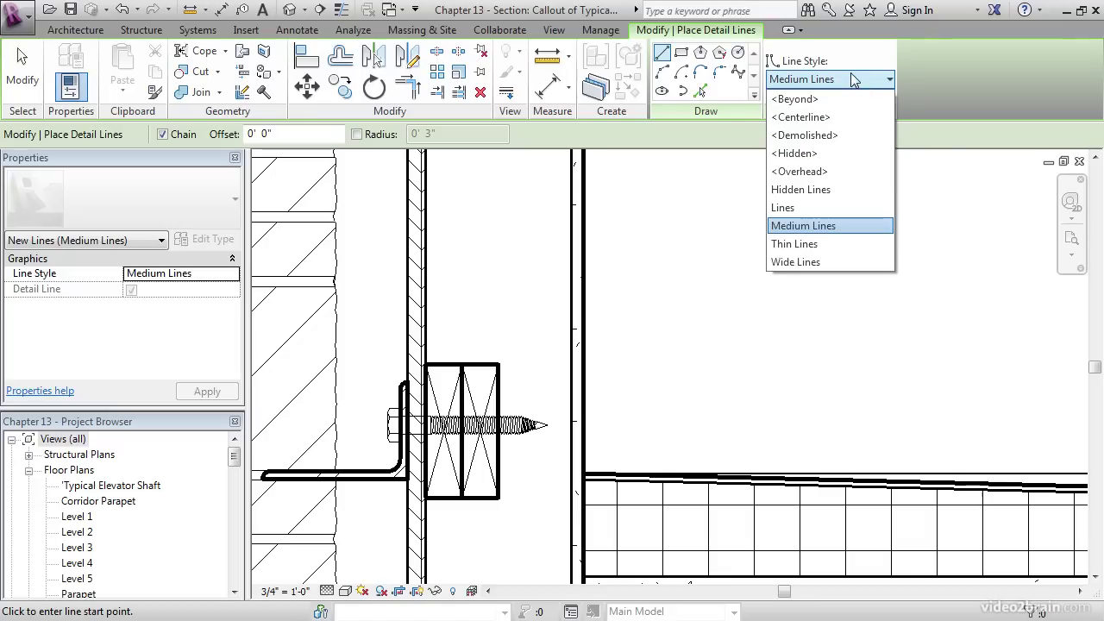
{"action": "left_click", "coordinate": [795, 226]}
{"action": "left_click", "coordinate": [425, 364]}
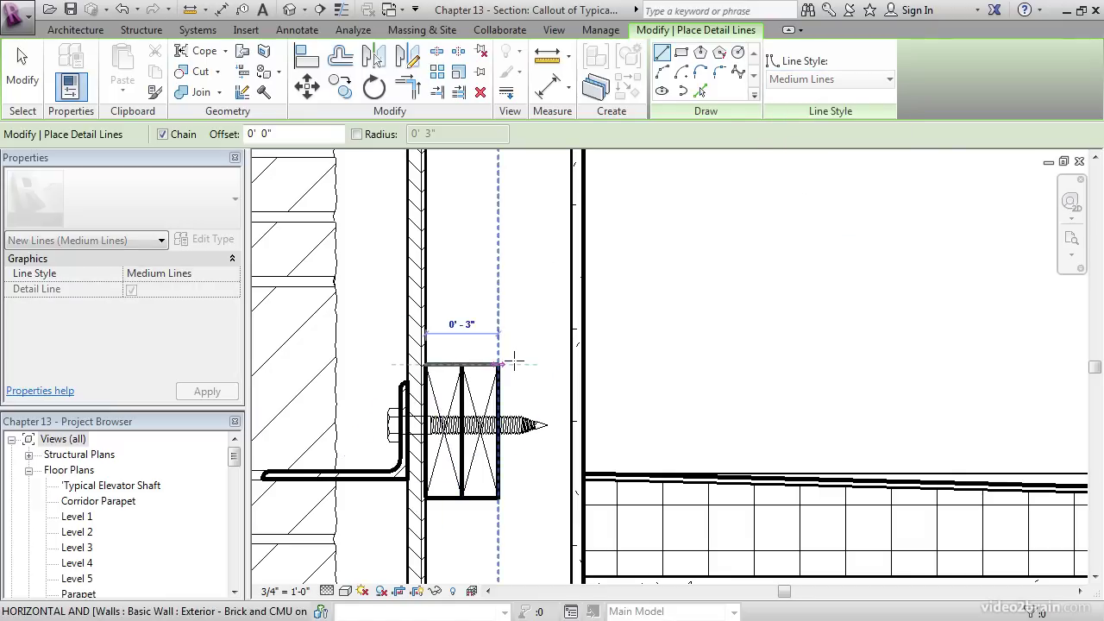
{"action": "left_click", "coordinate": [570, 364]}
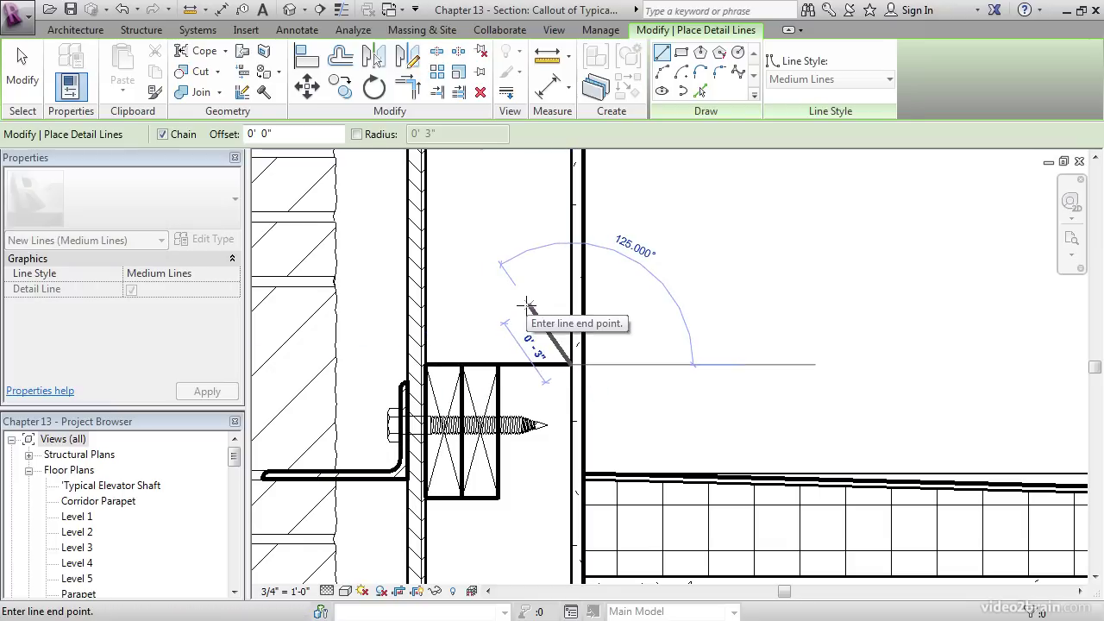
{"action": "scroll", "coordinate": [528, 305], "scroll_direction": "up", "scroll_amount": 2}
{"action": "key", "text": "Escape"}
{"action": "key", "text": "Escape"}
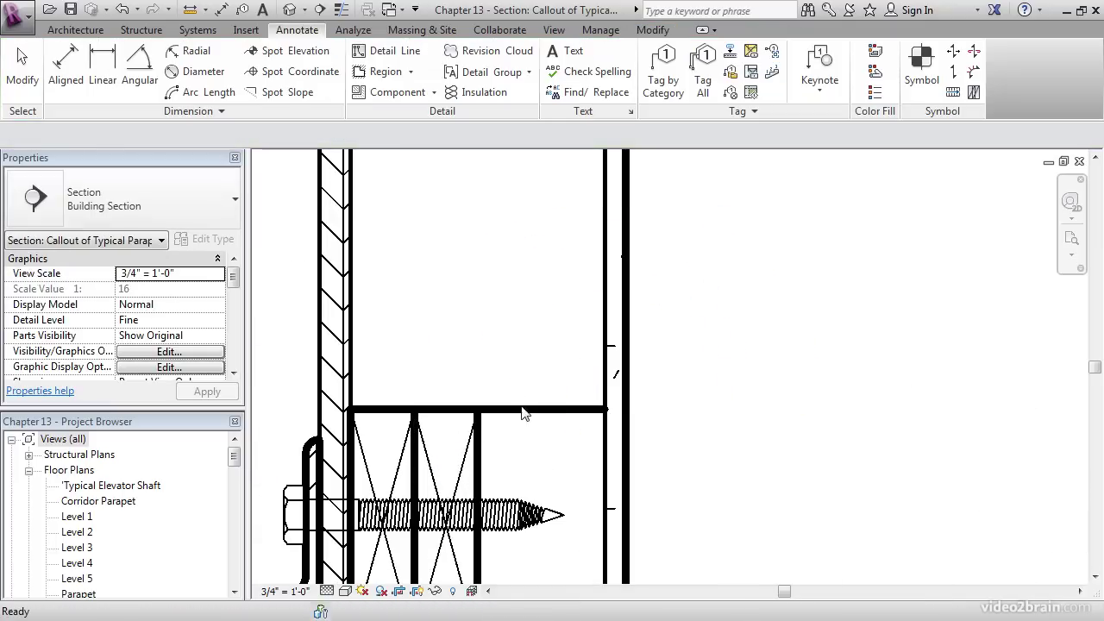
Add a parallel Medium Lines copy 1 1/2" above that line using Pick Lines.
{"action": "left_click", "coordinate": [523, 409]}
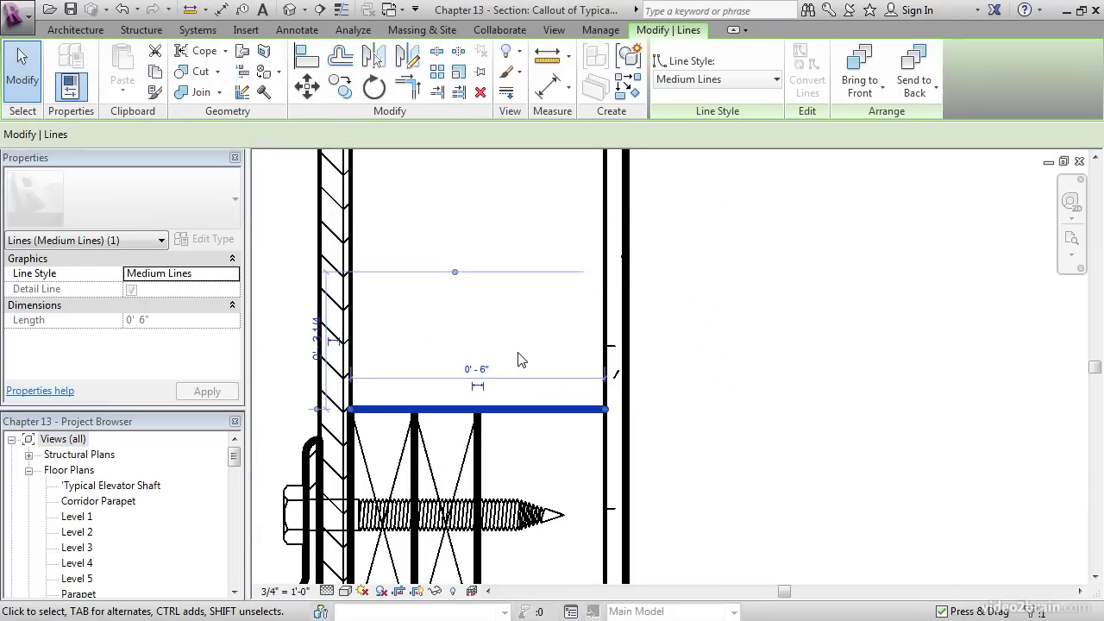
{"action": "right_click", "coordinate": [518, 409]}
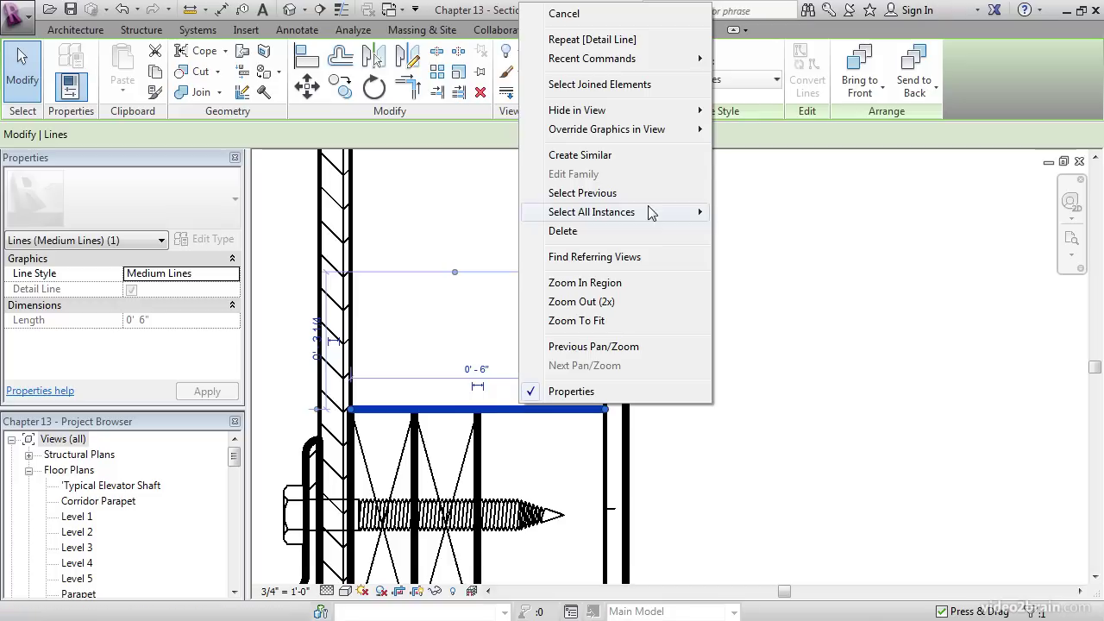
{"action": "left_click", "coordinate": [632, 156]}
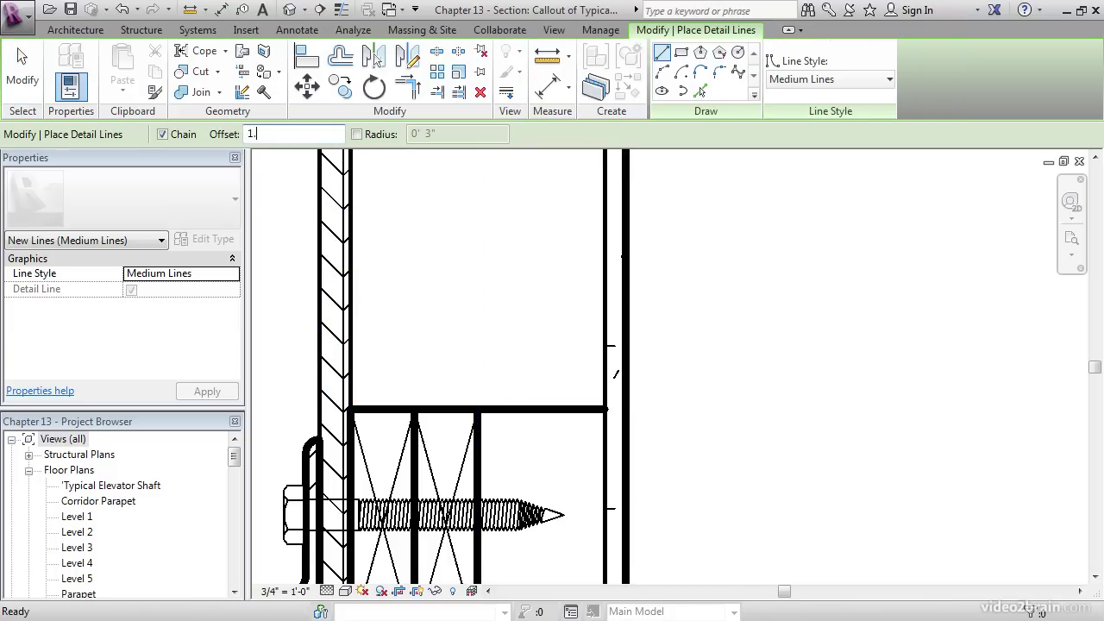
{"action": "left_click", "coordinate": [702, 93]}
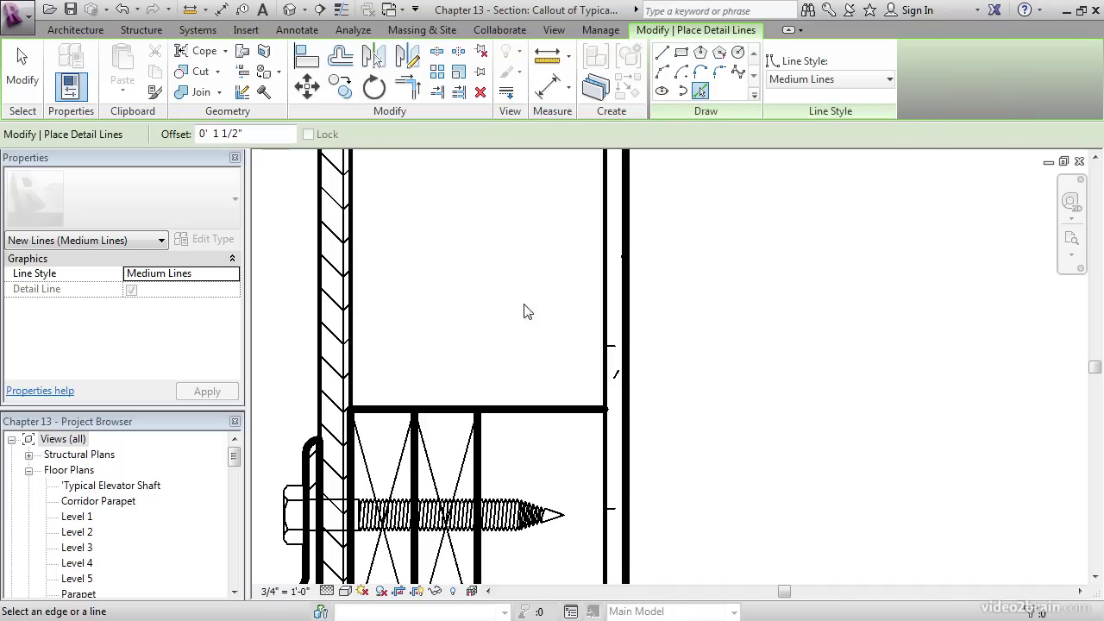
{"action": "left_click", "coordinate": [526, 416]}
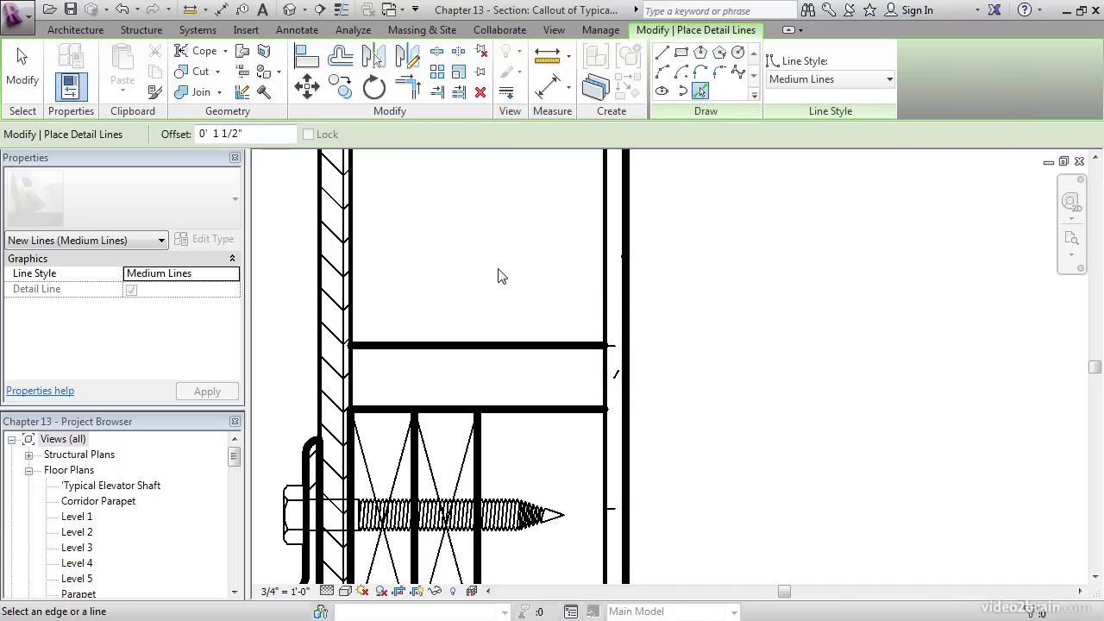
Draw two Thin Lines diagonals forming an X across the 1 1/2" plate.
{"action": "left_click", "coordinate": [662, 53]}
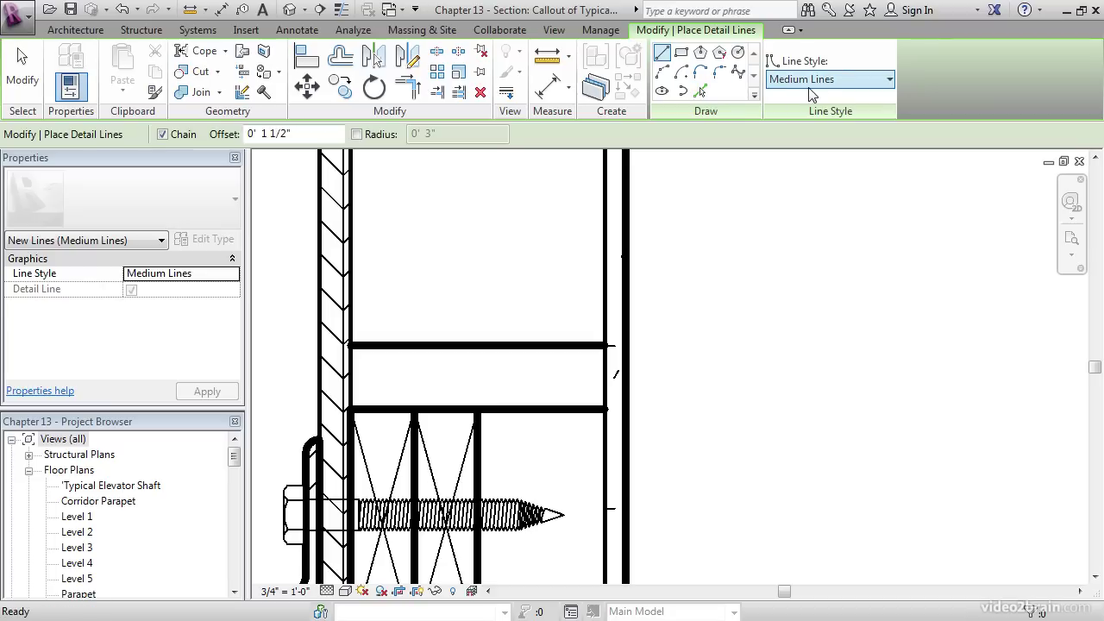
{"action": "left_click", "coordinate": [814, 85]}
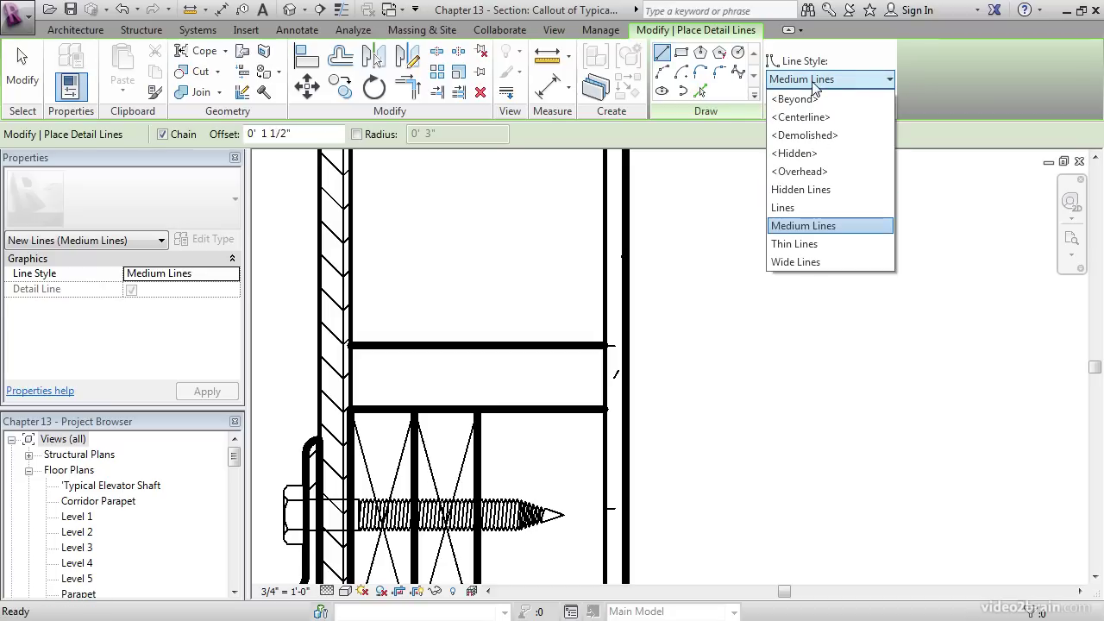
{"action": "left_click", "coordinate": [802, 246]}
{"action": "left_click", "coordinate": [349, 346]}
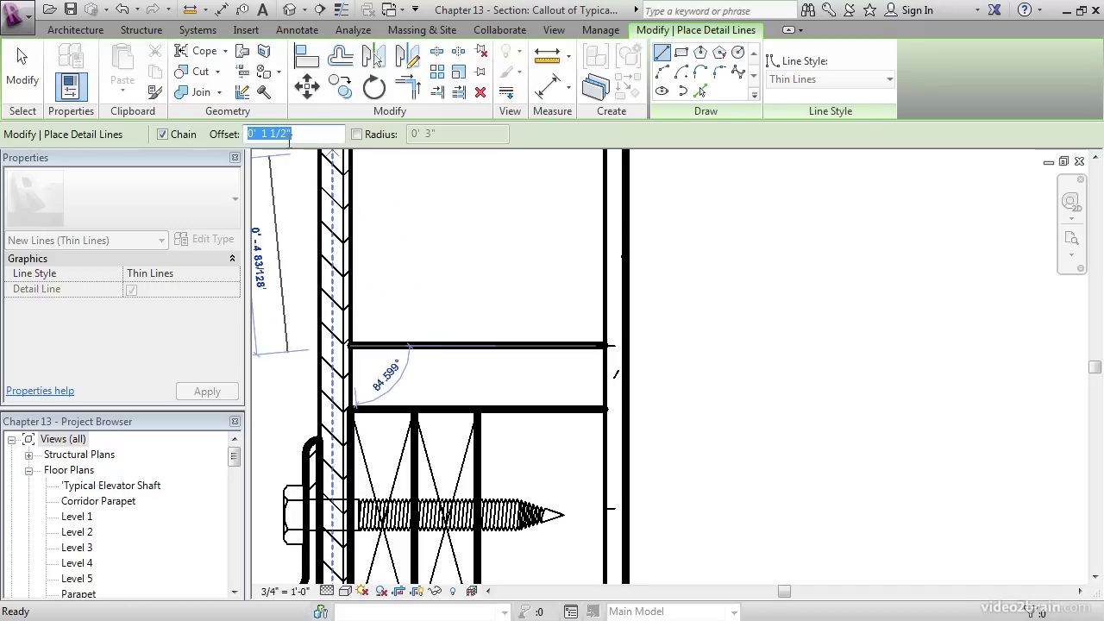
{"action": "type", "text": "0' 0"}
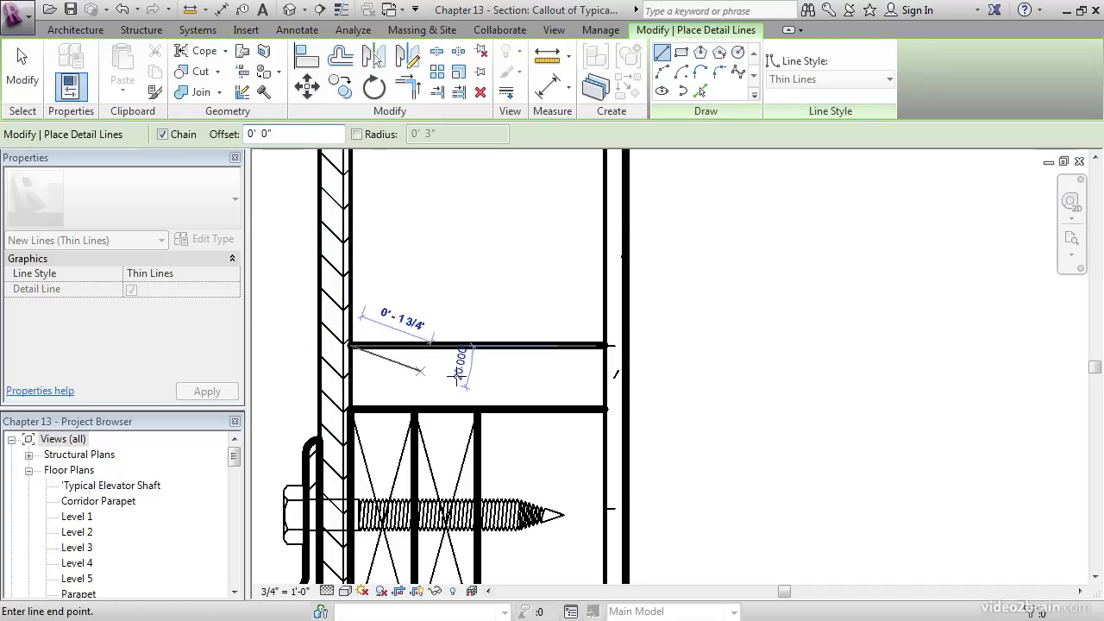
{"action": "left_click", "coordinate": [604, 405]}
{"action": "key", "text": "Escape"}
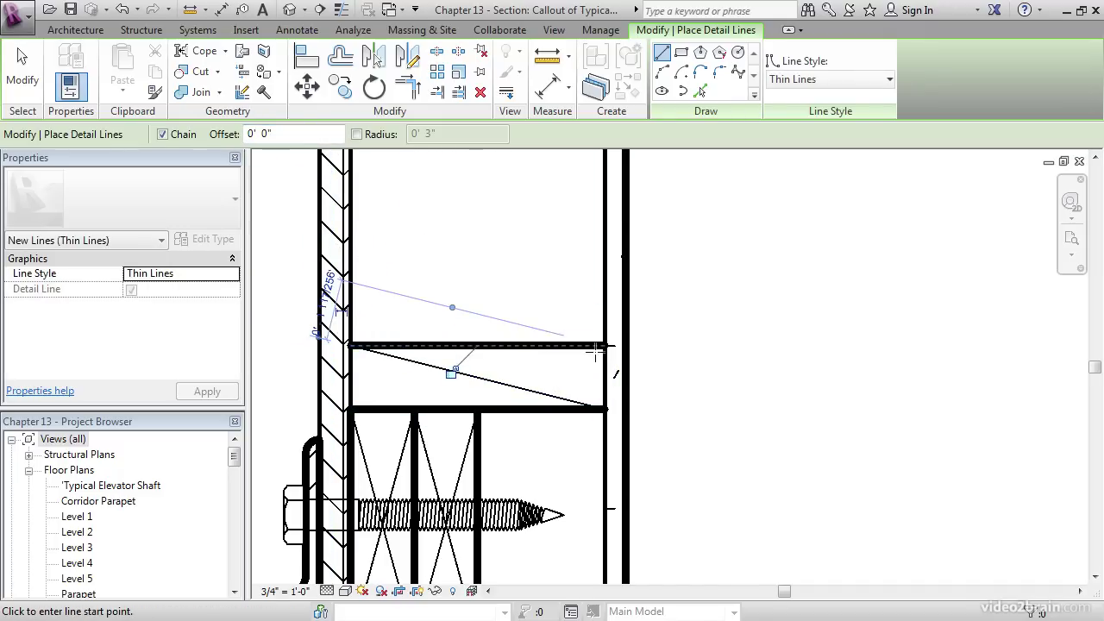
{"action": "left_click", "coordinate": [604, 346]}
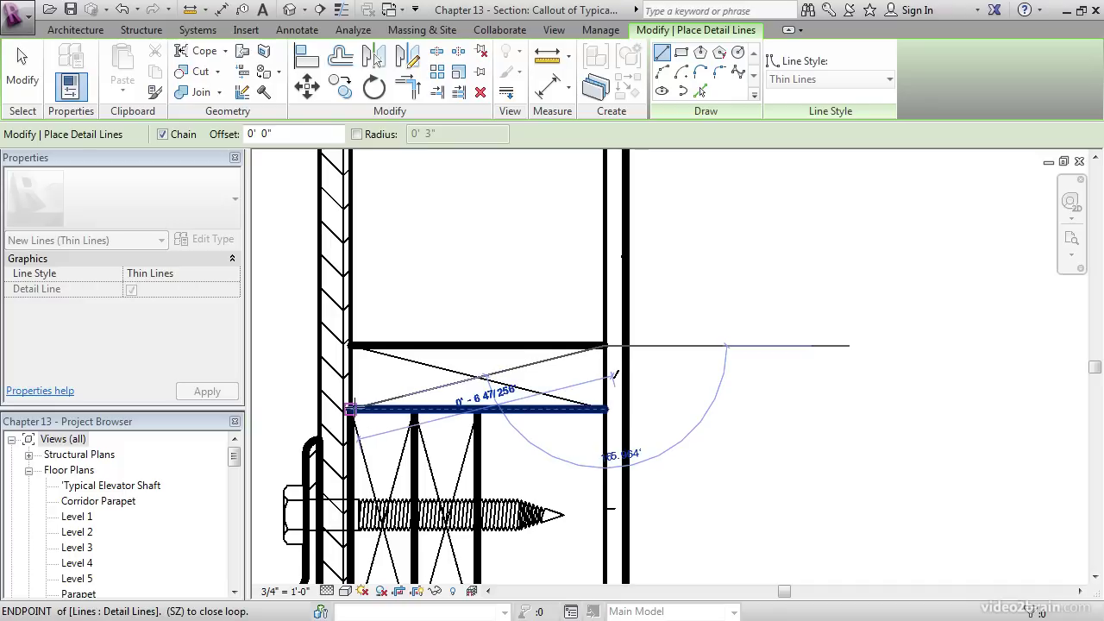
{"action": "left_click", "coordinate": [349, 408]}
{"action": "key", "text": "Escape"}
{"action": "key", "text": "Escape"}
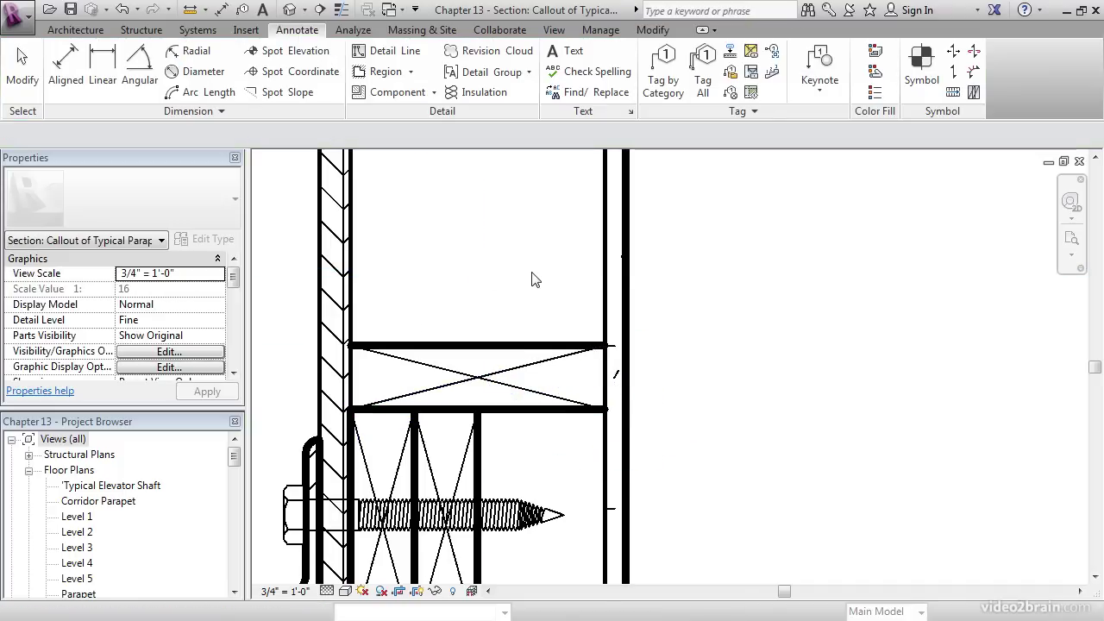
Mirror-copy the X-crossed plate lines about their top line to stack a second plate above.
{"action": "left_click", "coordinate": [518, 373]}
{"action": "left_click", "coordinate": [519, 390], "text": "ctrl"}
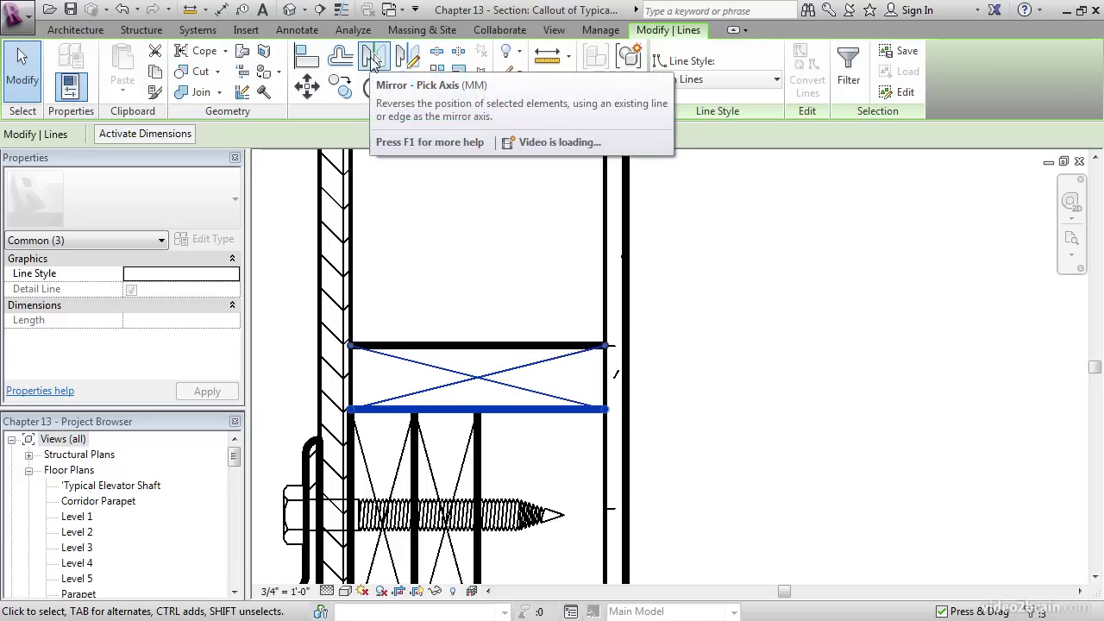
{"action": "left_click", "coordinate": [373, 57]}
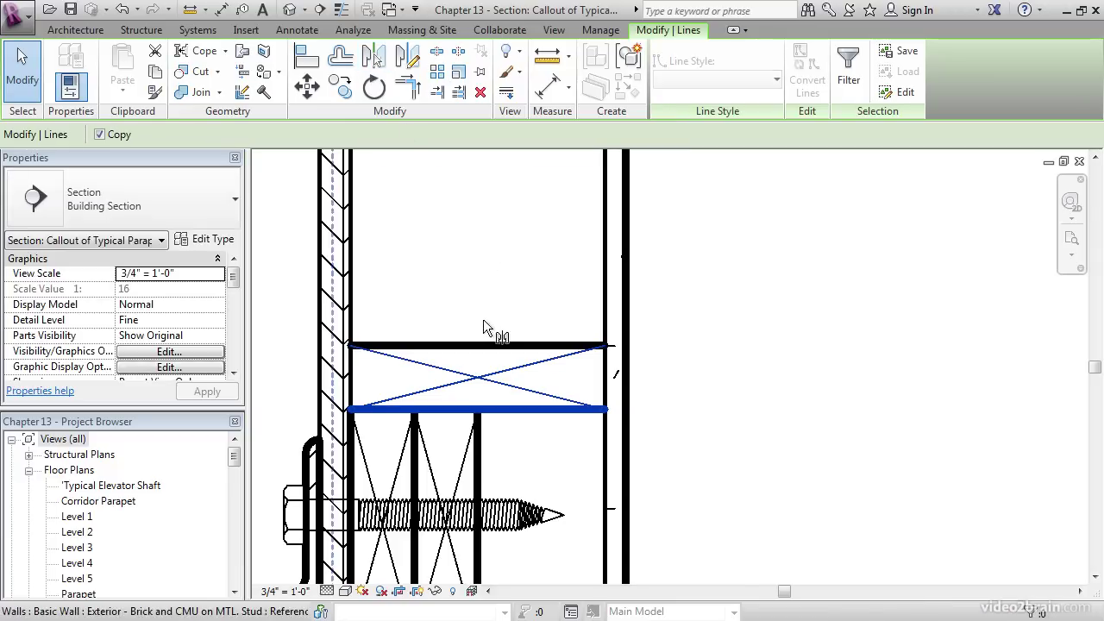
{"action": "left_click", "coordinate": [483, 344]}
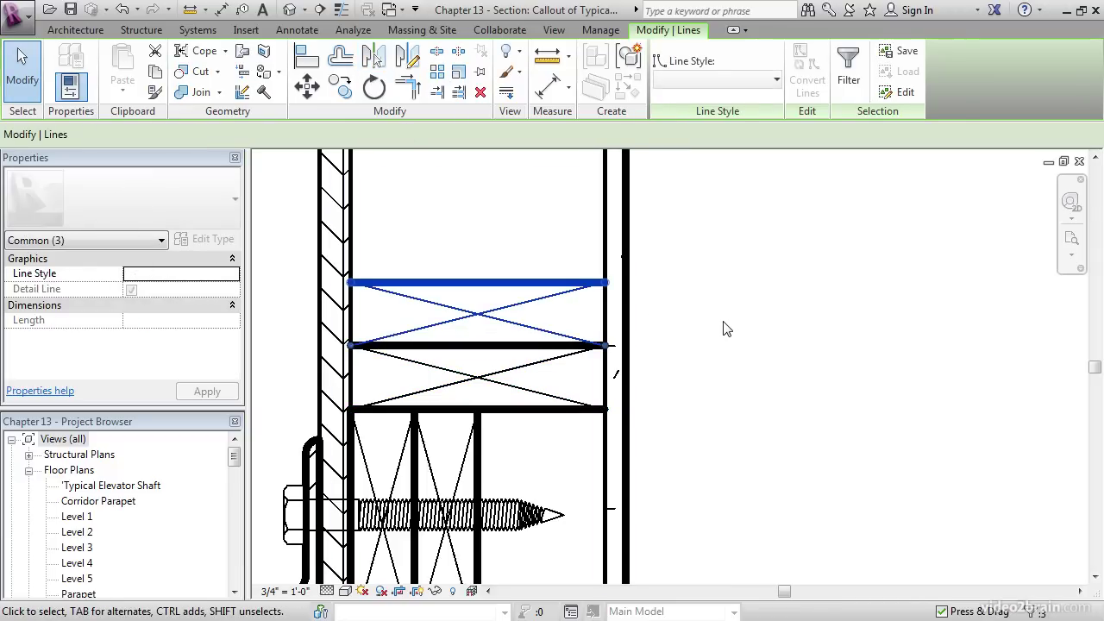
{"action": "left_click", "coordinate": [722, 359]}
{"action": "scroll", "coordinate": [705, 304], "scroll_direction": "down", "scroll_amount": 3}
{"action": "middle_click_drag", "start_coordinate": [704, 304], "coordinate": [609, 439]}
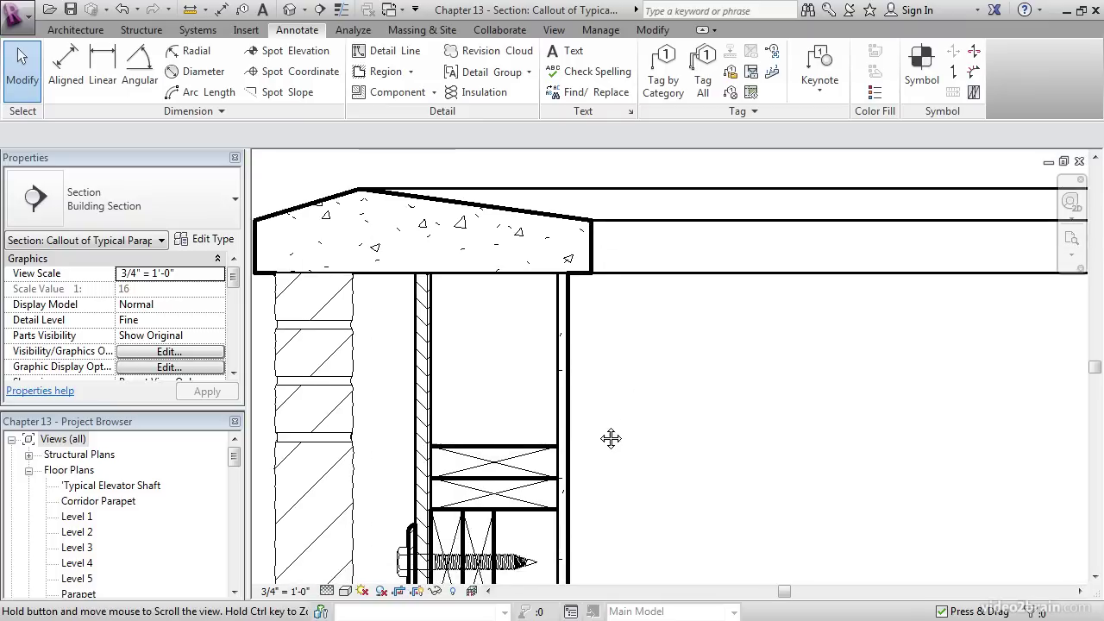
{"action": "scroll", "coordinate": [592, 409], "scroll_direction": "up", "scroll_amount": 3}
{"action": "left_click_drag", "start_coordinate": [521, 260], "coordinate": [493, 417]}
{"action": "key", "text": "Delete"}
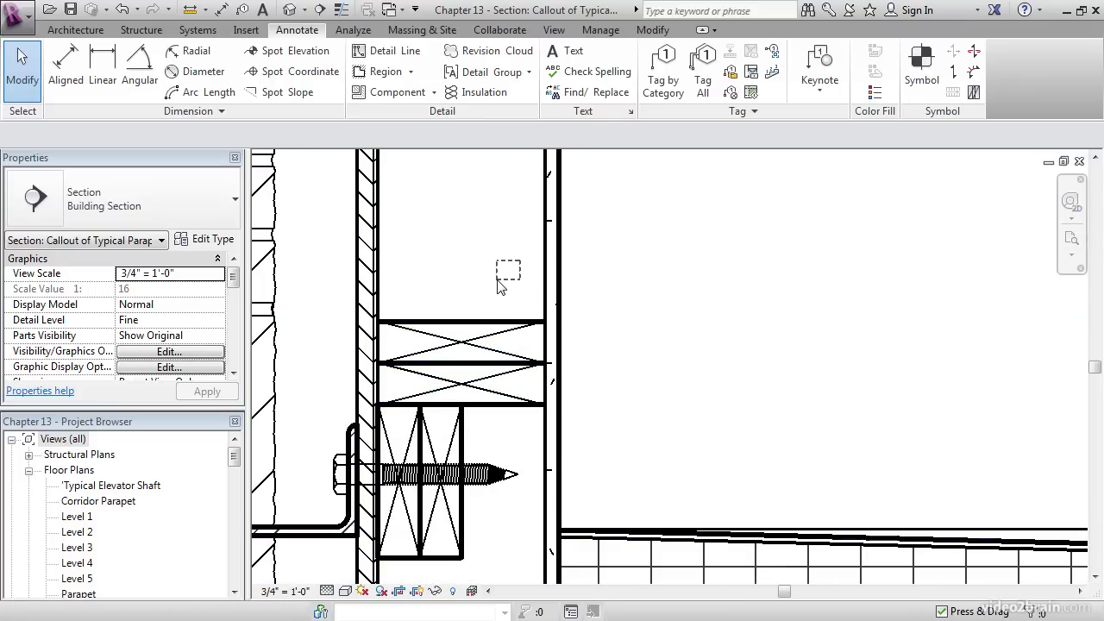
{"action": "left_click", "coordinate": [487, 332]}
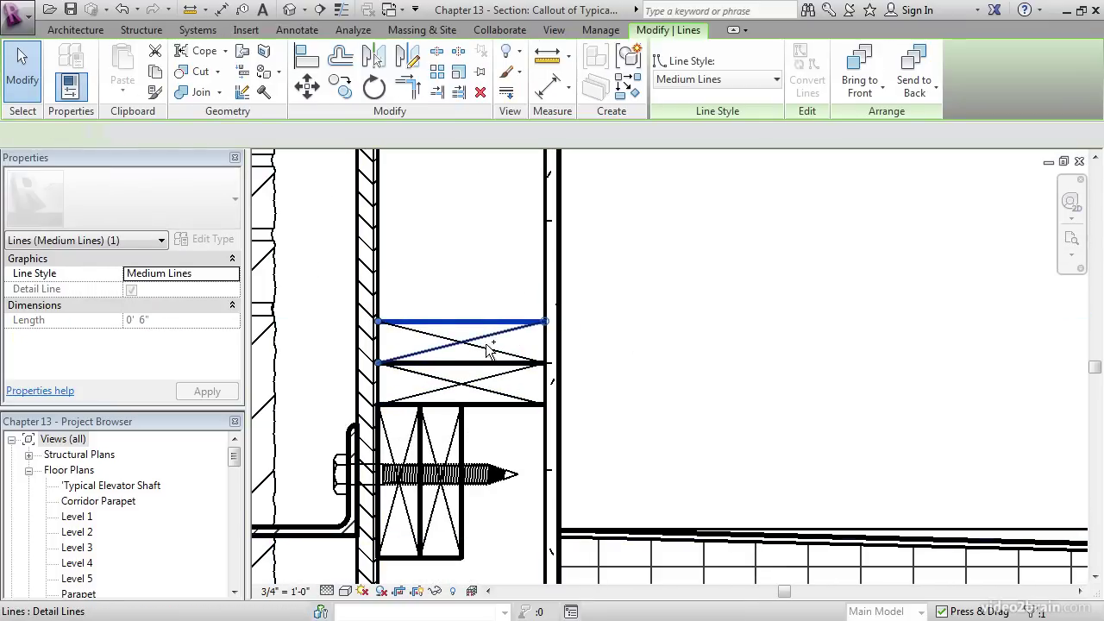
{"action": "left_click", "coordinate": [490, 349], "text": "ctrl"}
{"action": "left_click", "coordinate": [481, 364], "text": "ctrl"}
{"action": "left_click", "coordinate": [486, 387], "text": "ctrl"}
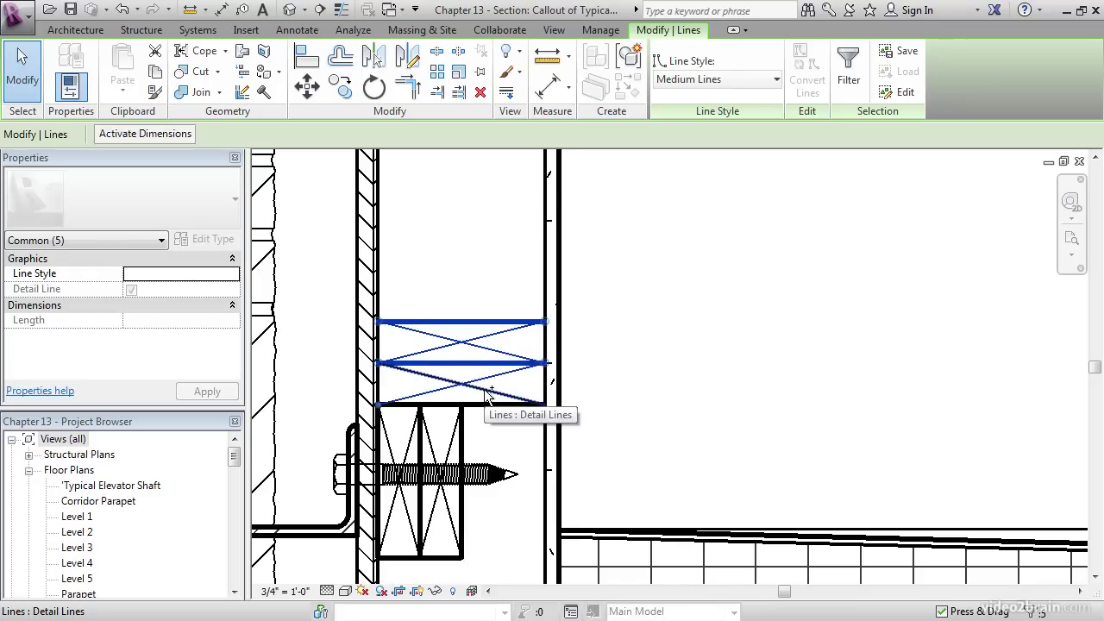
{"action": "left_click", "coordinate": [486, 402], "text": "ctrl"}
{"action": "scroll", "coordinate": [610, 264], "scroll_direction": "up", "scroll_amount": 2}
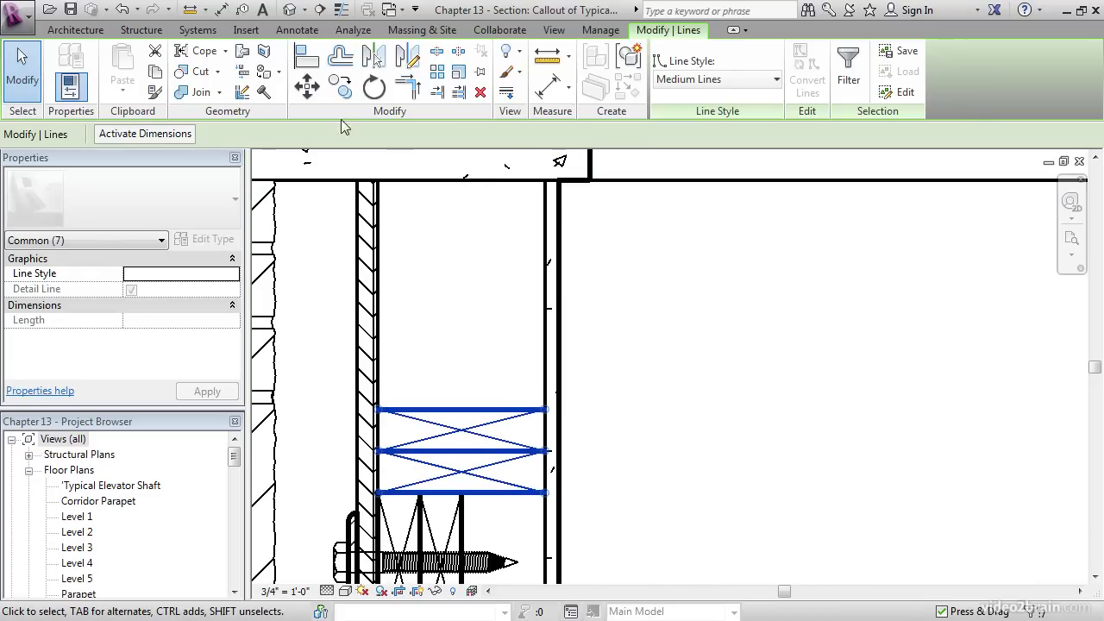
{"action": "left_click", "coordinate": [340, 86]}
{"action": "scroll", "coordinate": [481, 290], "scroll_direction": "down", "scroll_amount": 1}
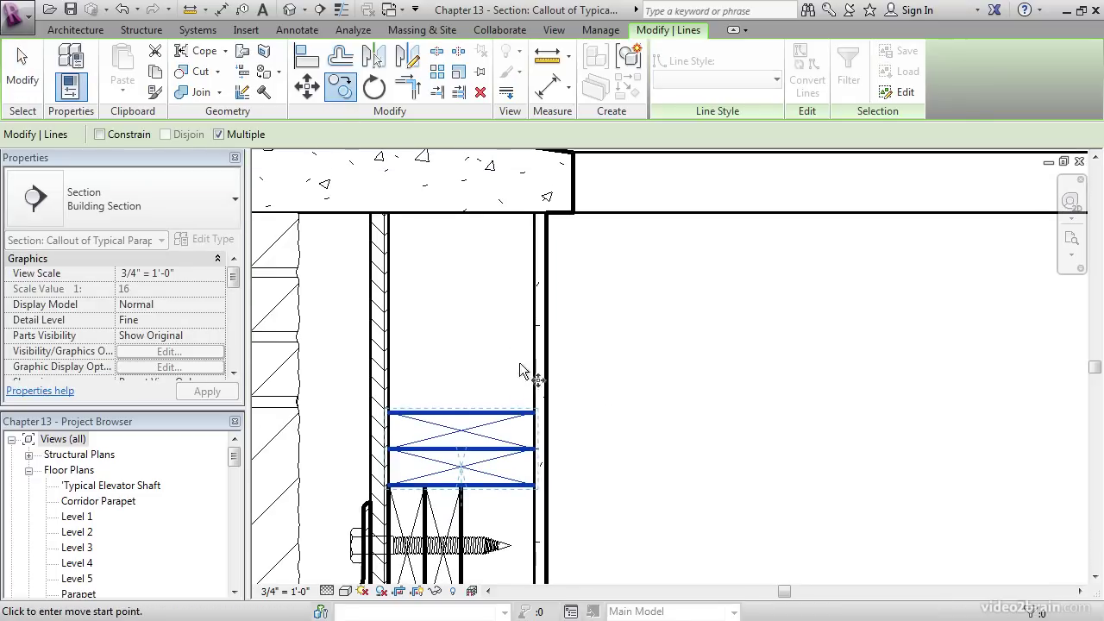
{"action": "left_click", "coordinate": [534, 411]}
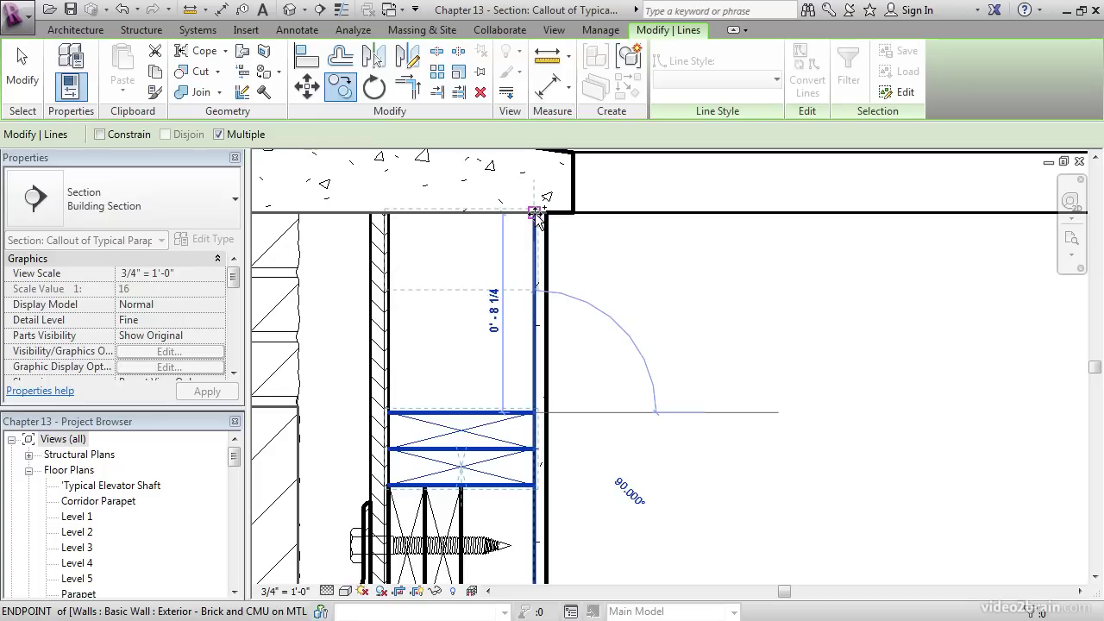
{"action": "scroll", "coordinate": [565, 307], "scroll_direction": "down", "scroll_amount": 2}
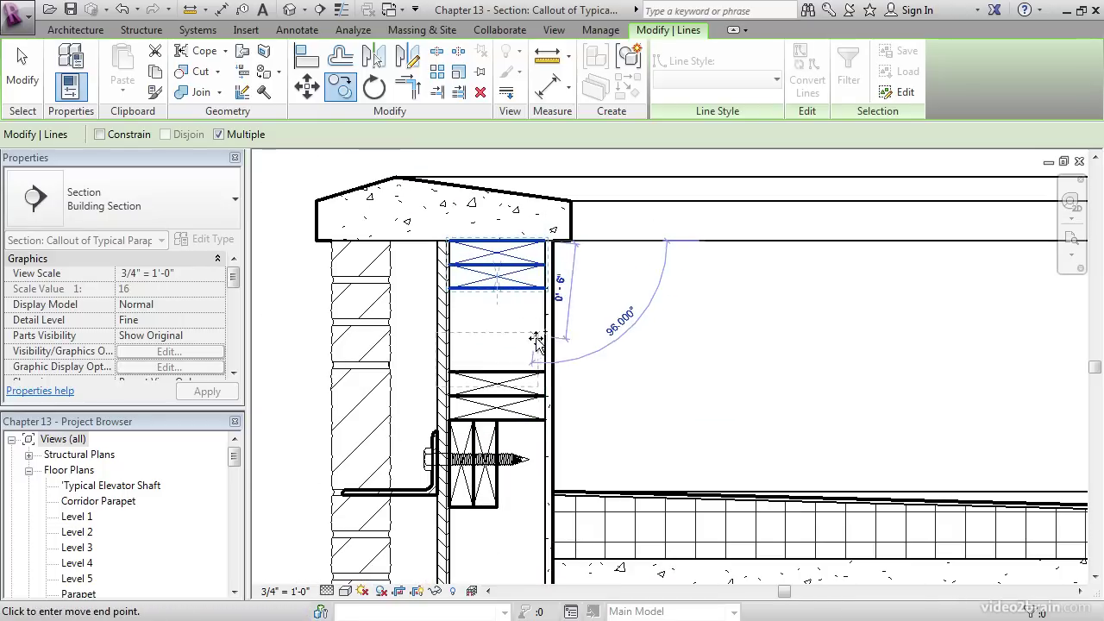
{"action": "scroll", "coordinate": [542, 406], "scroll_direction": "up", "scroll_amount": 4}
{"action": "key", "text": "Escape"}
{"action": "key", "text": "Escape"}
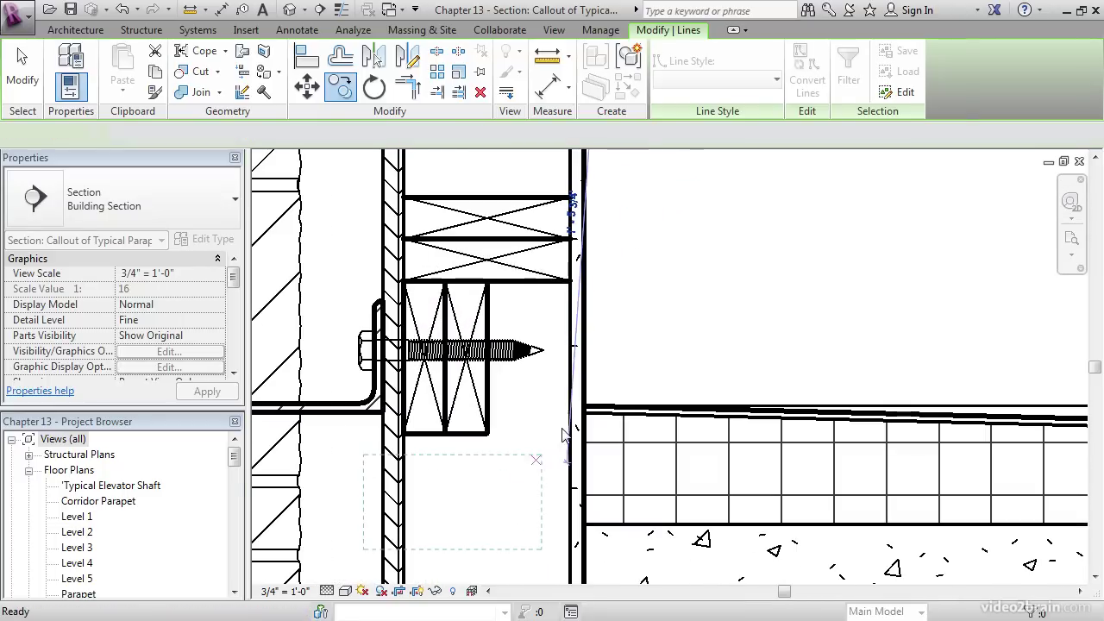
{"action": "scroll", "coordinate": [528, 378], "scroll_direction": "down", "scroll_amount": 1}
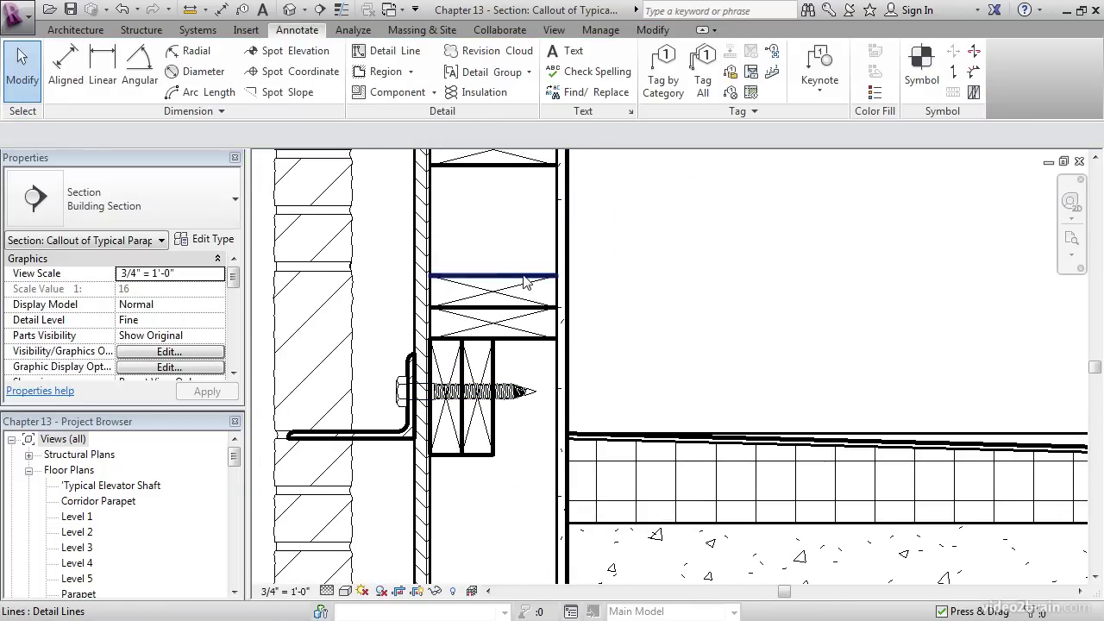
Reselect the previous blocking lines and add the lower box's diagonals and bottom line.
{"action": "scroll", "coordinate": [525, 281], "scroll_direction": "up", "scroll_amount": 1}
{"action": "right_click", "coordinate": [637, 273]}
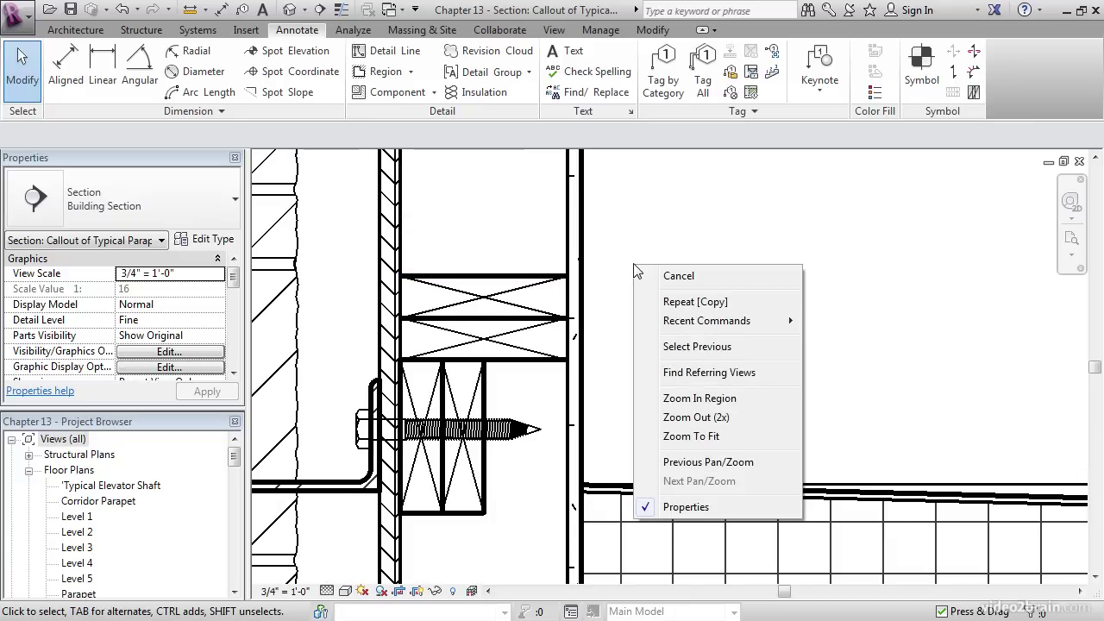
{"action": "left_click", "coordinate": [688, 347]}
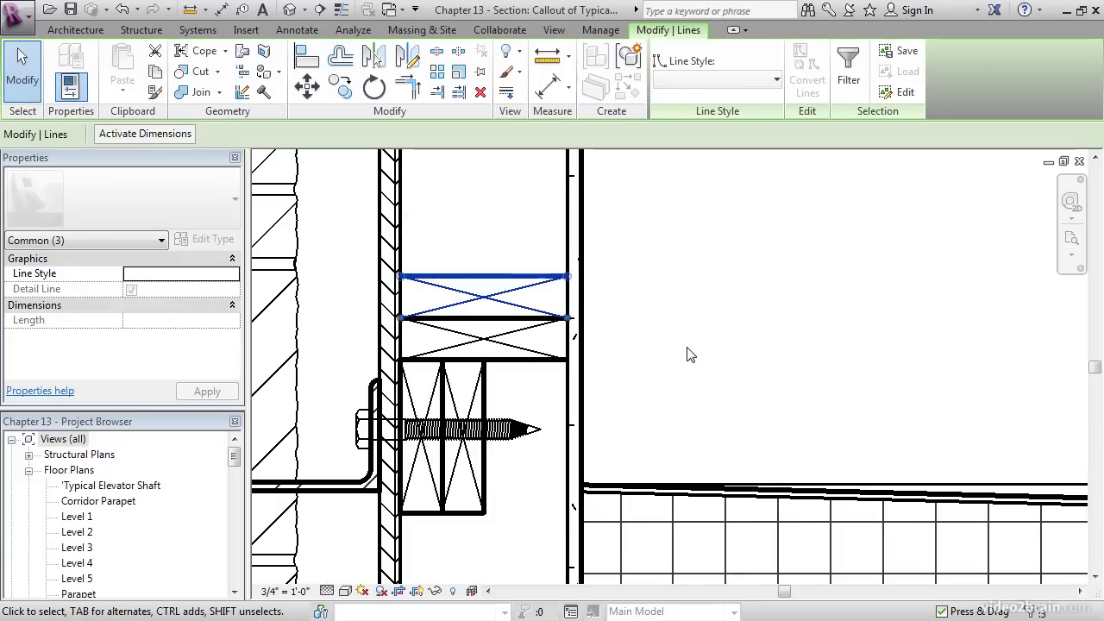
{"action": "left_click", "coordinate": [512, 343], "text": "ctrl"}
{"action": "left_click", "coordinate": [515, 360], "text": "ctrl"}
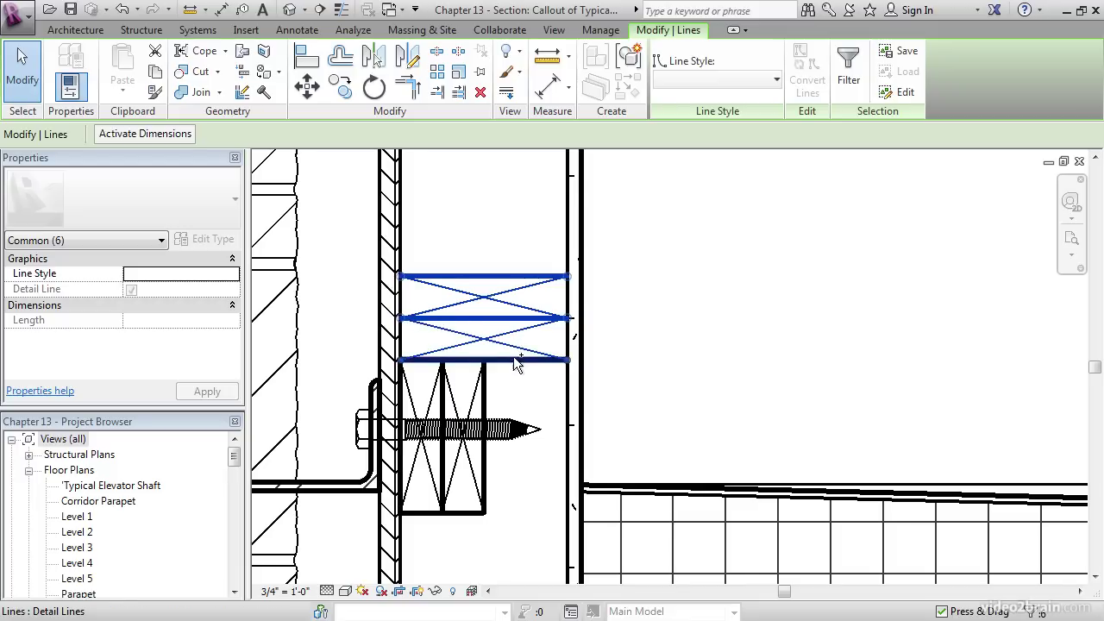
{"action": "left_click", "coordinate": [513, 359], "text": "ctrl"}
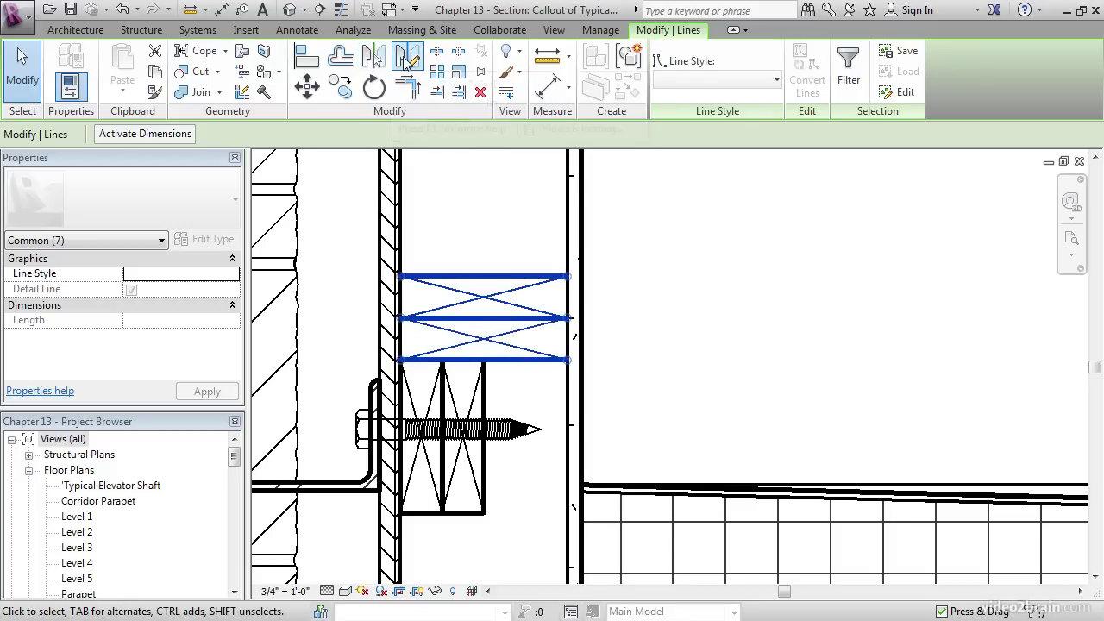
Mirror-copy the crossed blocking about a drawn axis through the plate midpoint, placing it below.
{"action": "left_click", "coordinate": [409, 58]}
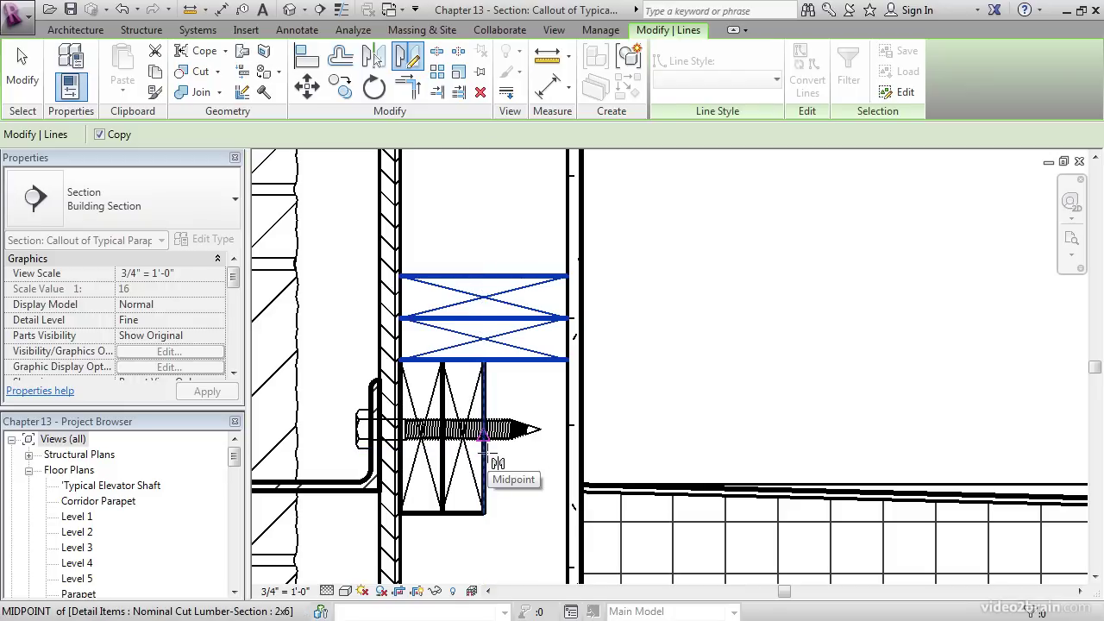
{"action": "left_click", "coordinate": [484, 437]}
{"action": "left_click", "coordinate": [672, 437]}
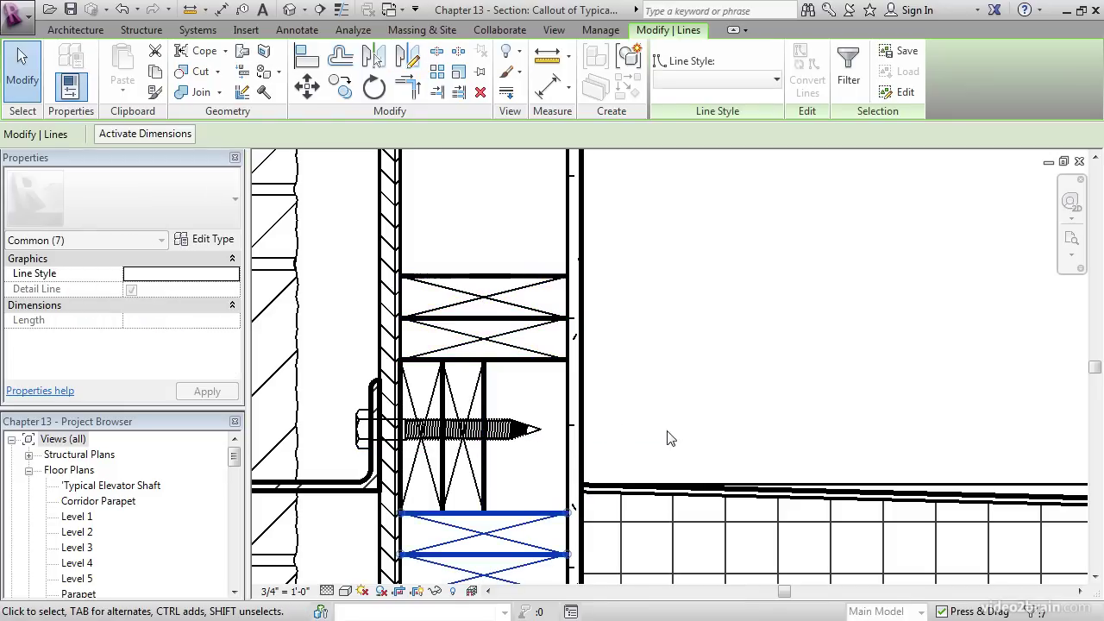
{"action": "mouse_move", "coordinate": [604, 474]}
{"action": "middle_mouse_down"}
{"action": "mouse_move", "coordinate": [580, 322]}
{"action": "mouse_move", "coordinate": [550, 276]}
{"action": "mouse_move", "coordinate": [602, 300]}
{"action": "mouse_move", "coordinate": [601, 245]}
{"action": "middle_mouse_up"}
{"action": "scroll", "coordinate": [580, 321], "scroll_direction": "down", "scroll_amount": 3}
{"action": "key", "text": "Escape"}
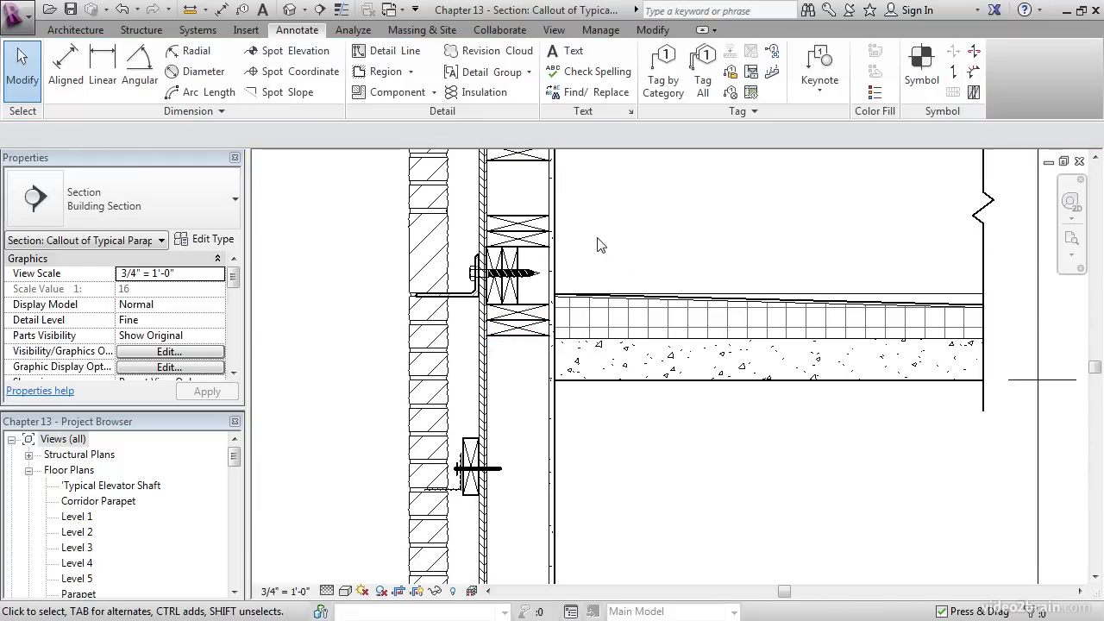
Start a Thin Lines detail line and cancel a misplaced start at the wall base.
{"action": "left_click", "coordinate": [394, 51]}
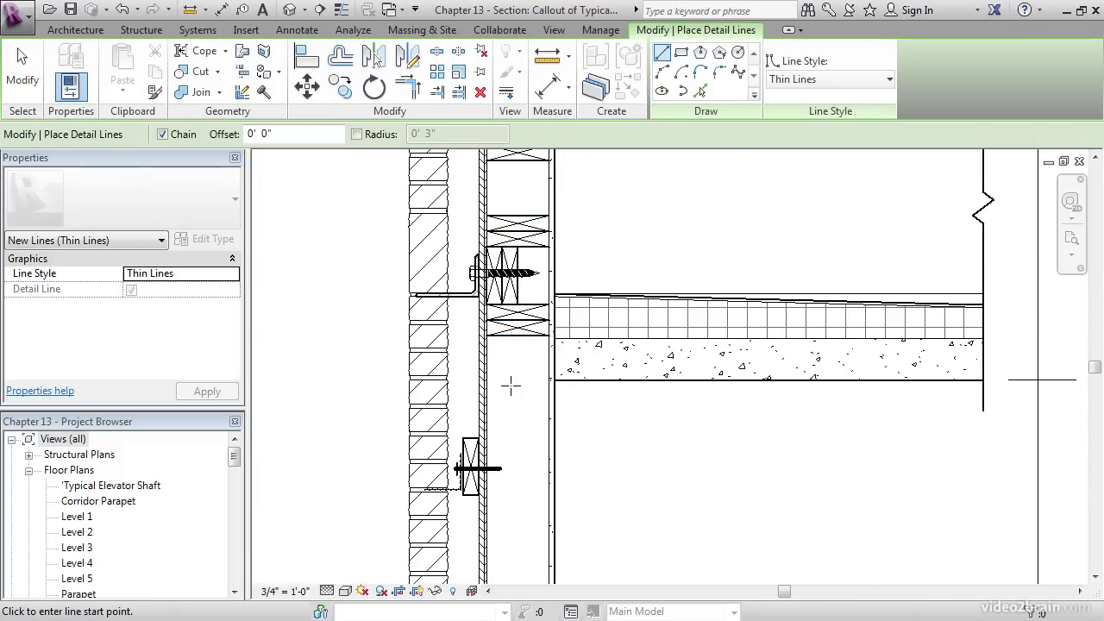
{"action": "scroll", "coordinate": [509, 385], "scroll_direction": "up", "scroll_amount": 3}
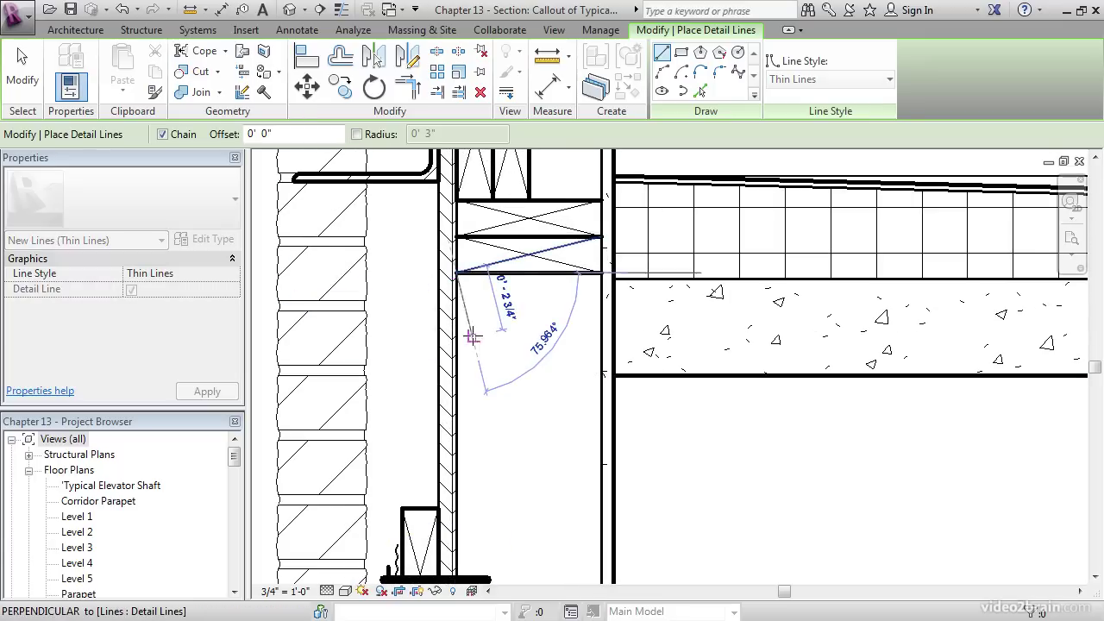
{"action": "scroll", "coordinate": [466, 276], "scroll_direction": "down", "scroll_amount": 4}
{"action": "scroll", "coordinate": [474, 447], "scroll_direction": "up", "scroll_amount": 2}
{"action": "scroll", "coordinate": [474, 447], "scroll_direction": "up", "scroll_amount": 2}
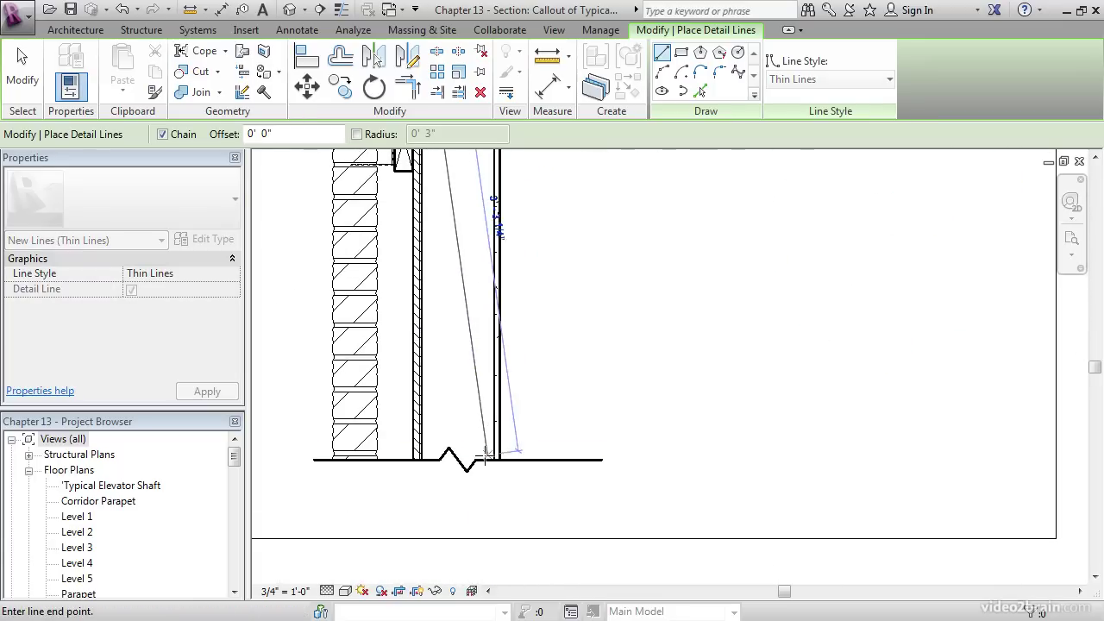
{"action": "left_click", "coordinate": [474, 449]}
{"action": "scroll", "coordinate": [479, 432], "scroll_direction": "down", "scroll_amount": 3}
{"action": "scroll", "coordinate": [476, 300], "scroll_direction": "down", "scroll_amount": 2}
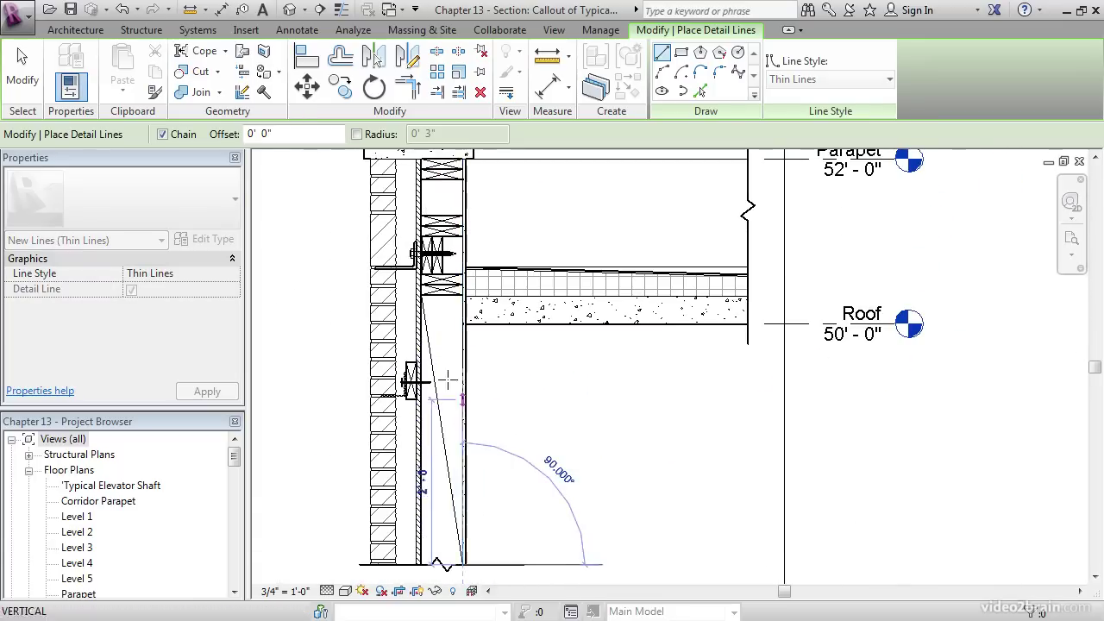
{"action": "scroll", "coordinate": [449, 328], "scroll_direction": "up", "scroll_amount": 2}
{"action": "key", "text": "Escape"}
{"action": "scroll", "coordinate": [466, 293], "scroll_direction": "up", "scroll_amount": 4}
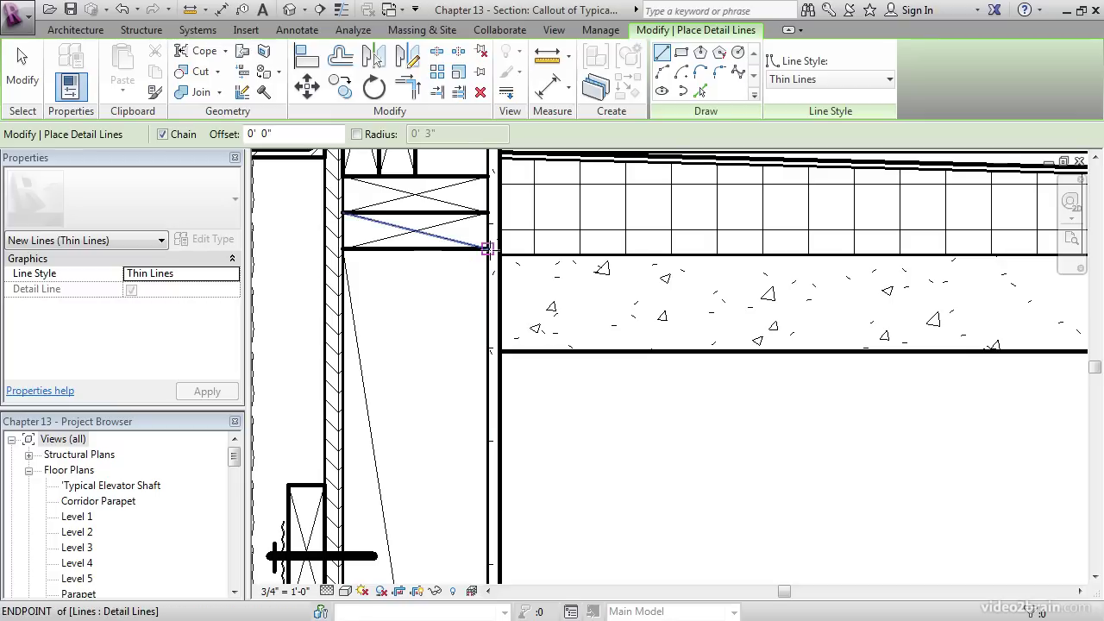
Draw thin diagonals from the slab/wall corner down to the wall's break line.
{"action": "left_click", "coordinate": [494, 254]}
{"action": "scroll", "coordinate": [436, 363], "scroll_direction": "down", "scroll_amount": 4}
{"action": "middle_click_drag", "start_coordinate": [434, 445], "coordinate": [431, 311]}
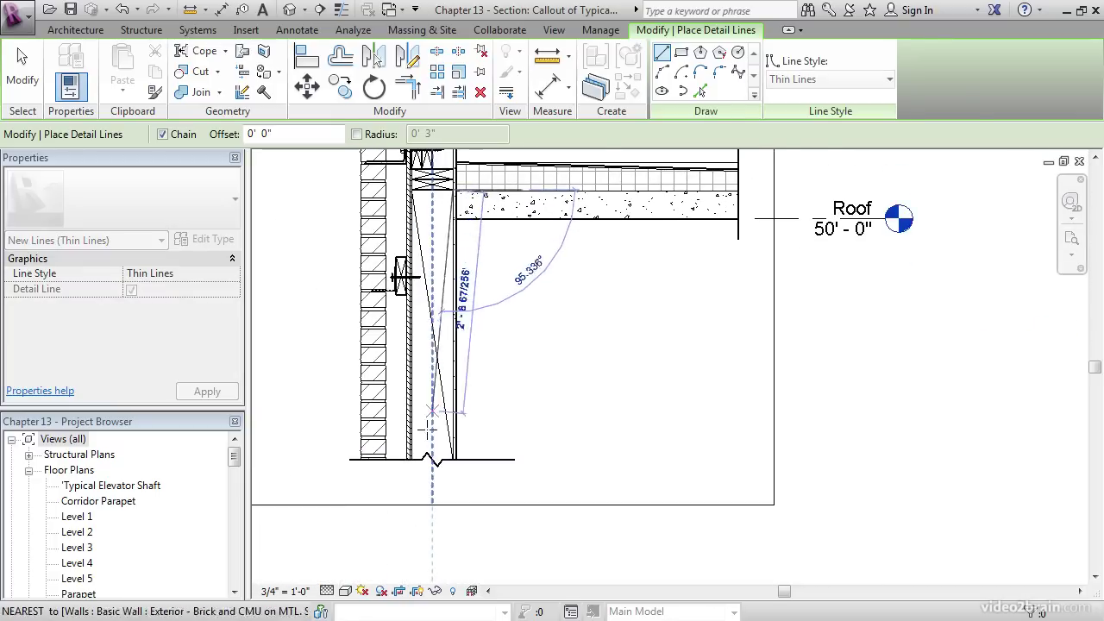
{"action": "scroll", "coordinate": [414, 414], "scroll_direction": "up", "scroll_amount": 3}
{"action": "middle_click_drag", "start_coordinate": [405, 422], "coordinate": [398, 484]}
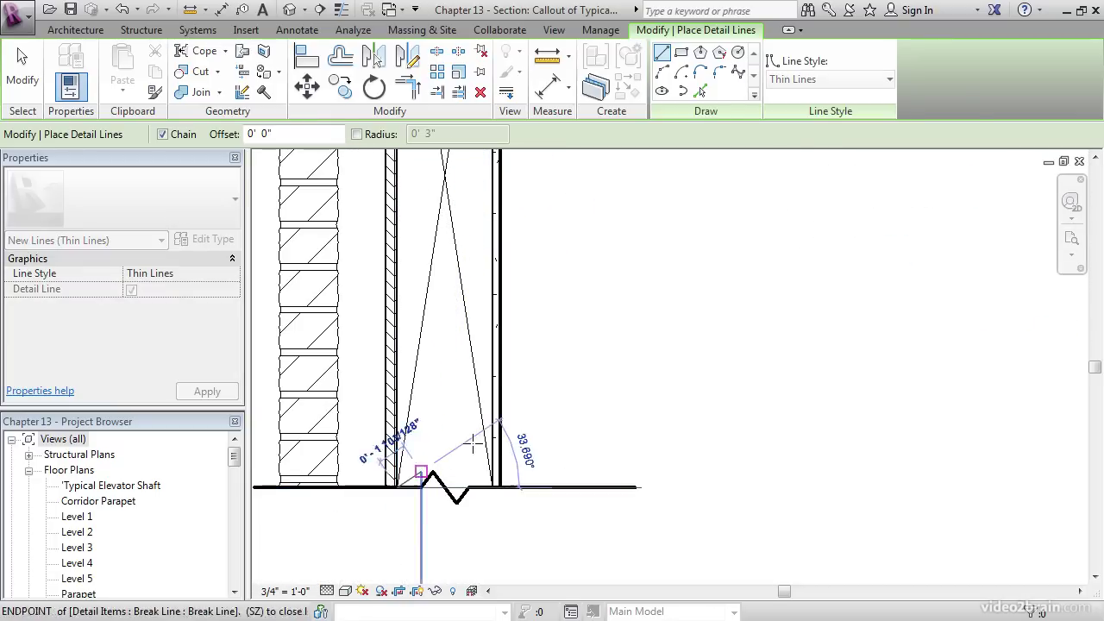
{"action": "key", "text": "Escape"}
{"action": "key", "text": "Escape"}
{"action": "scroll", "coordinate": [556, 399], "scroll_direction": "down", "scroll_amount": 3}
{"action": "scroll", "coordinate": [544, 396], "scroll_direction": "down", "scroll_amount": 1}
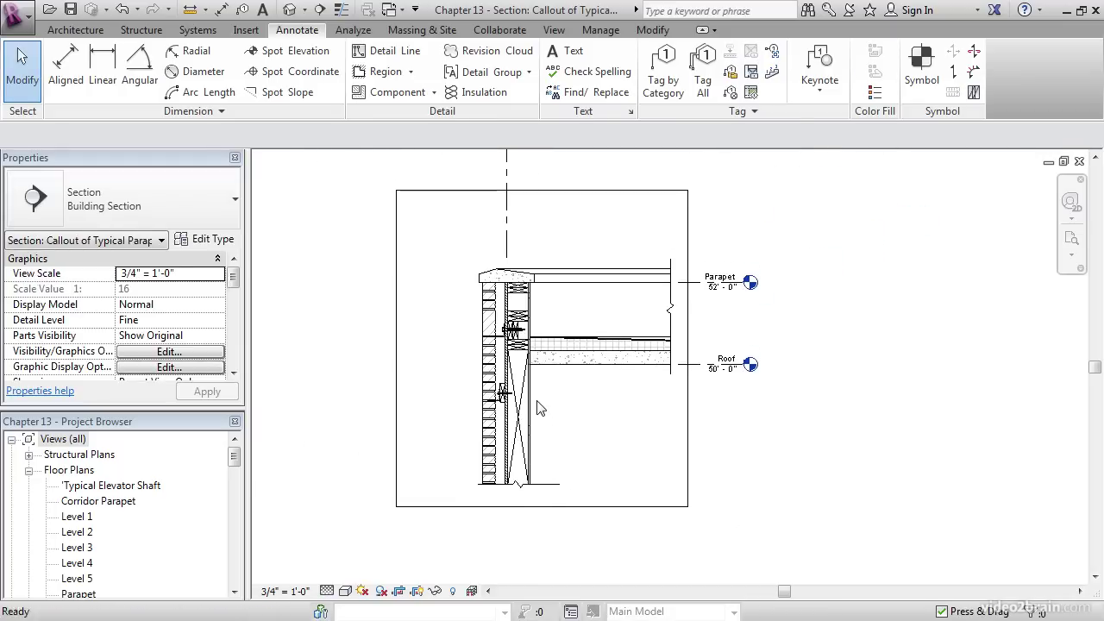
{"action": "scroll", "coordinate": [543, 401], "scroll_direction": "up", "scroll_amount": 3}
{"action": "middle_click_drag", "start_coordinate": [539, 381], "coordinate": [568, 396]}
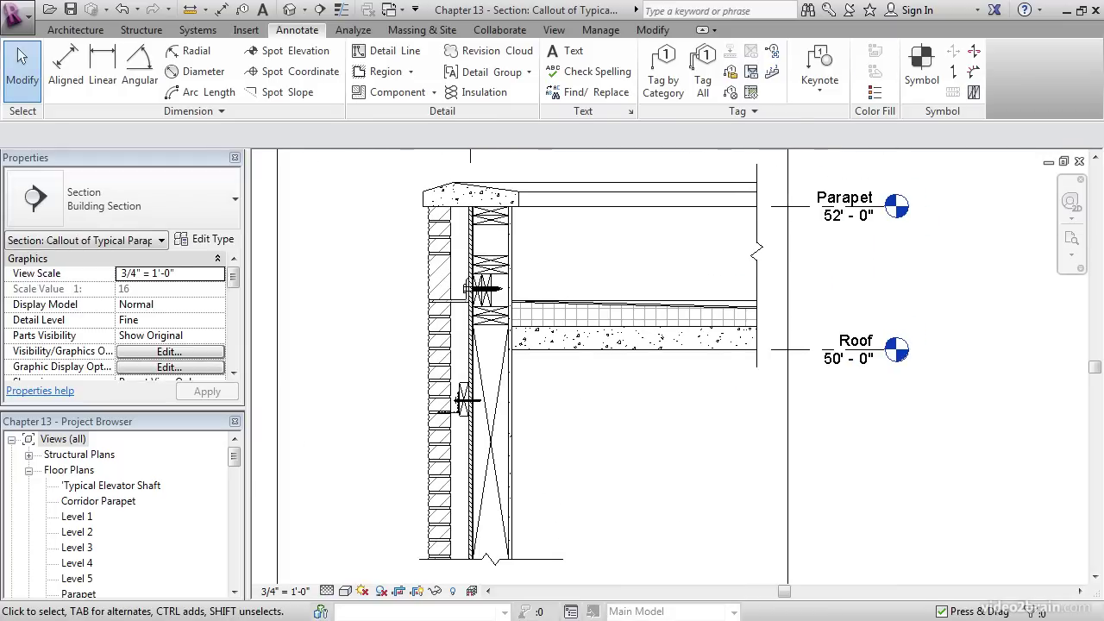